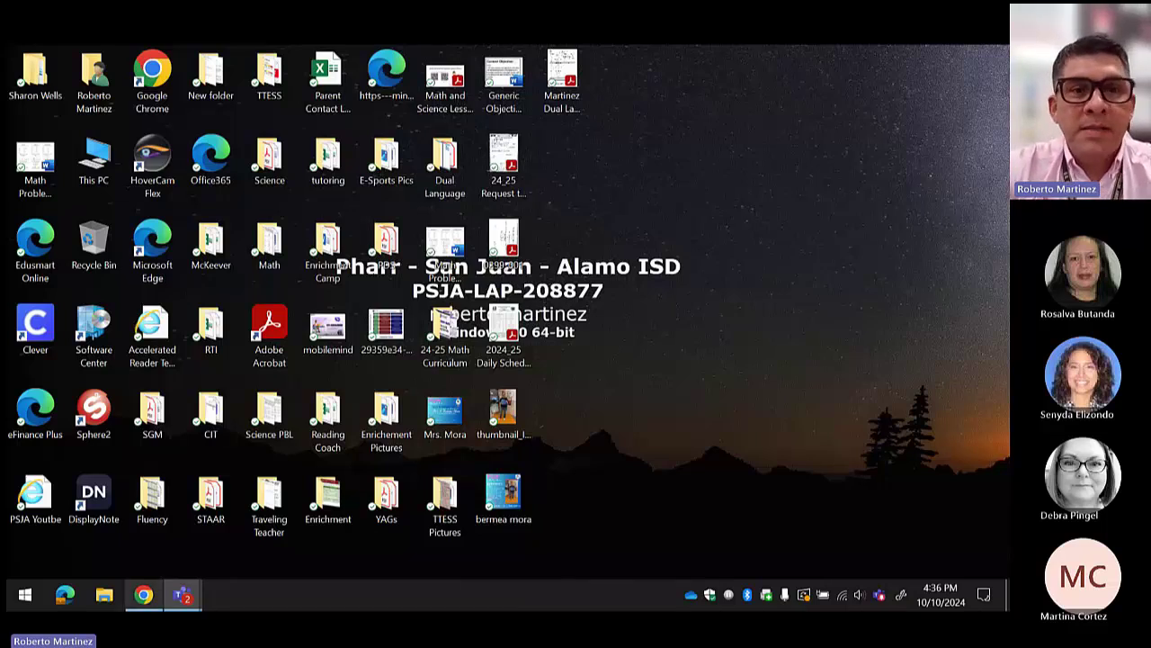
Switch to Chrome, open the ClassDojo website and enter the signed-in teacher account.
mouse_move(182, 594)
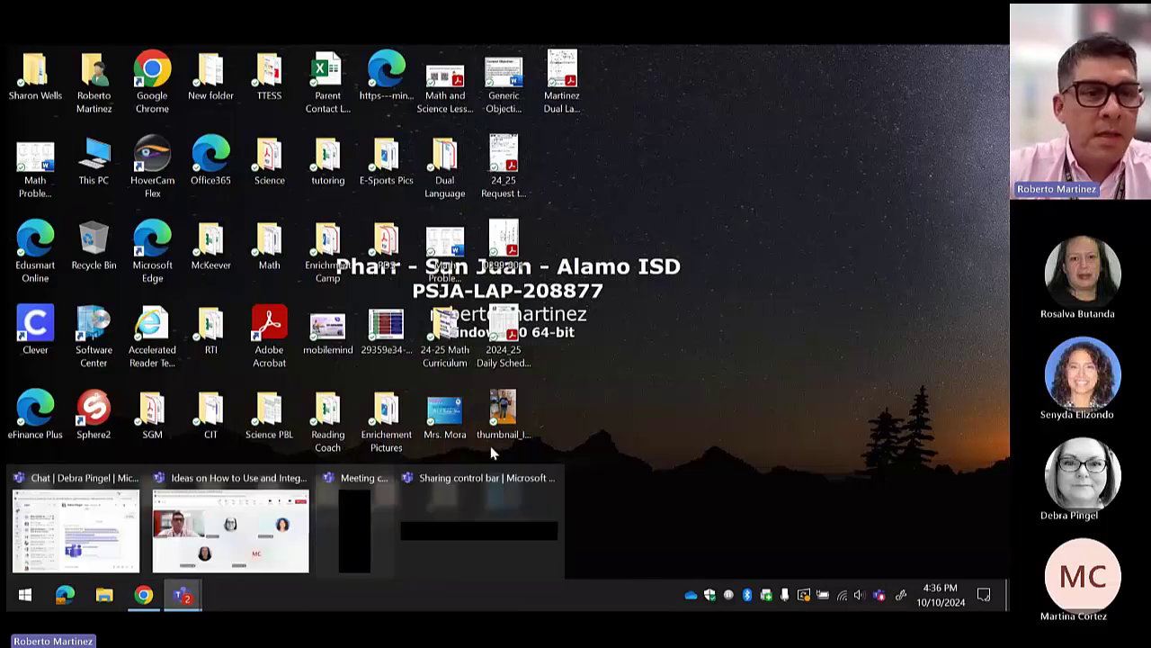
left_click(143, 595)
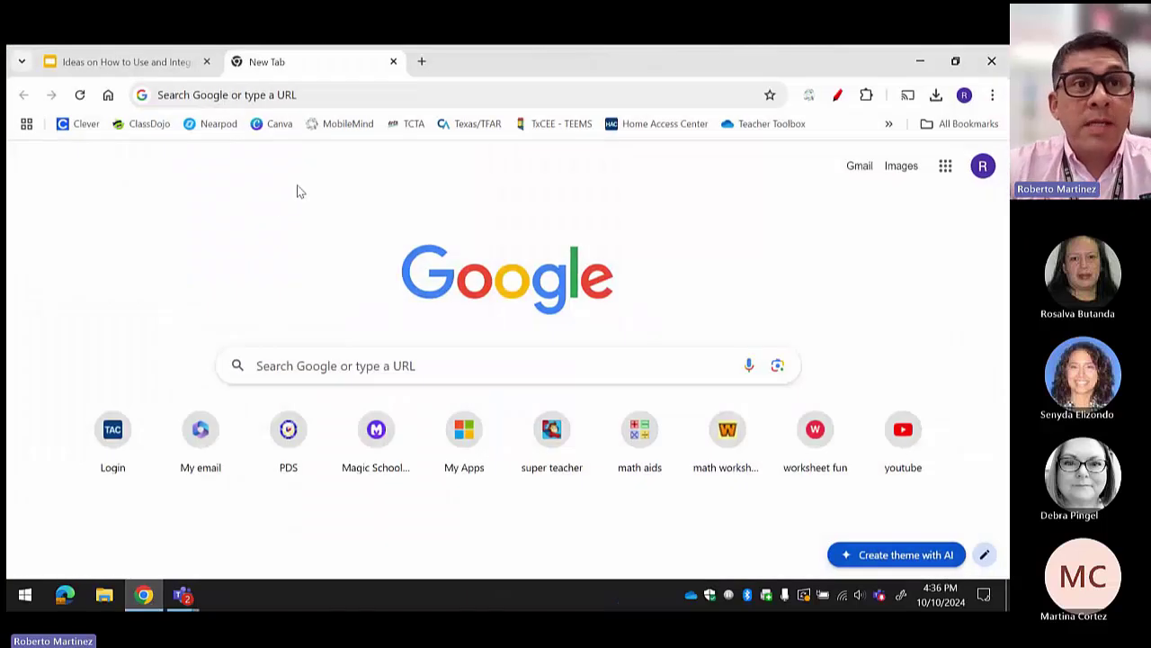
left_click(153, 127)
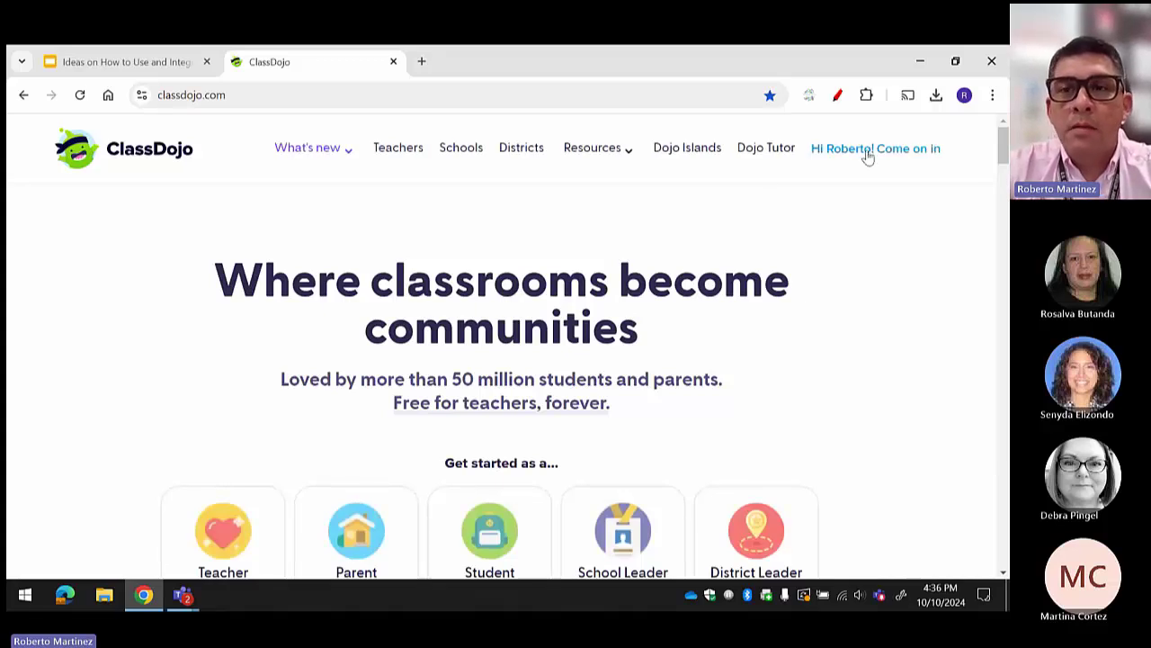
left_click(868, 157)
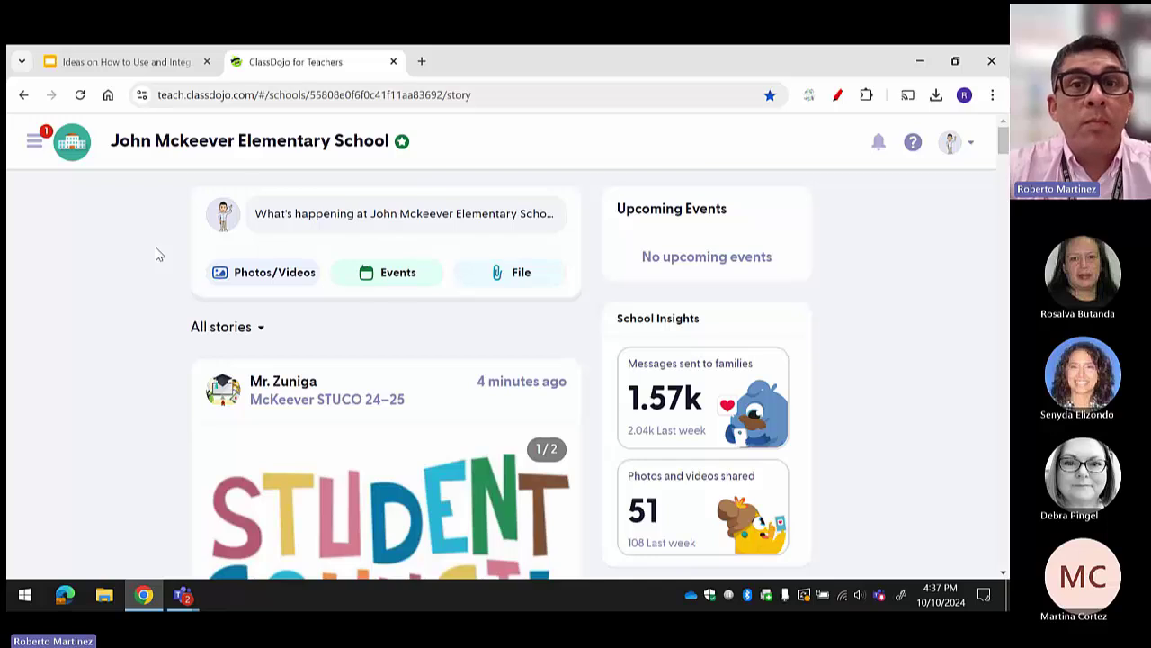
Open the E 134 class (SY 24-25) from the school's class list.
left_click(33, 147)
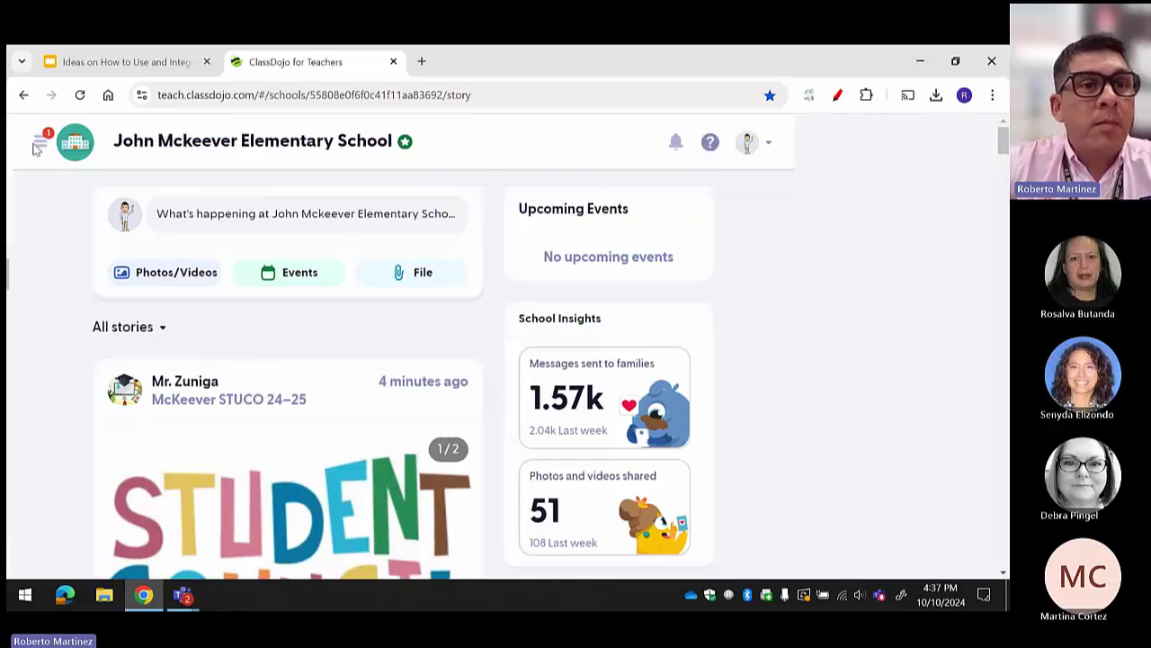
scroll(118, 415, "down", 2)
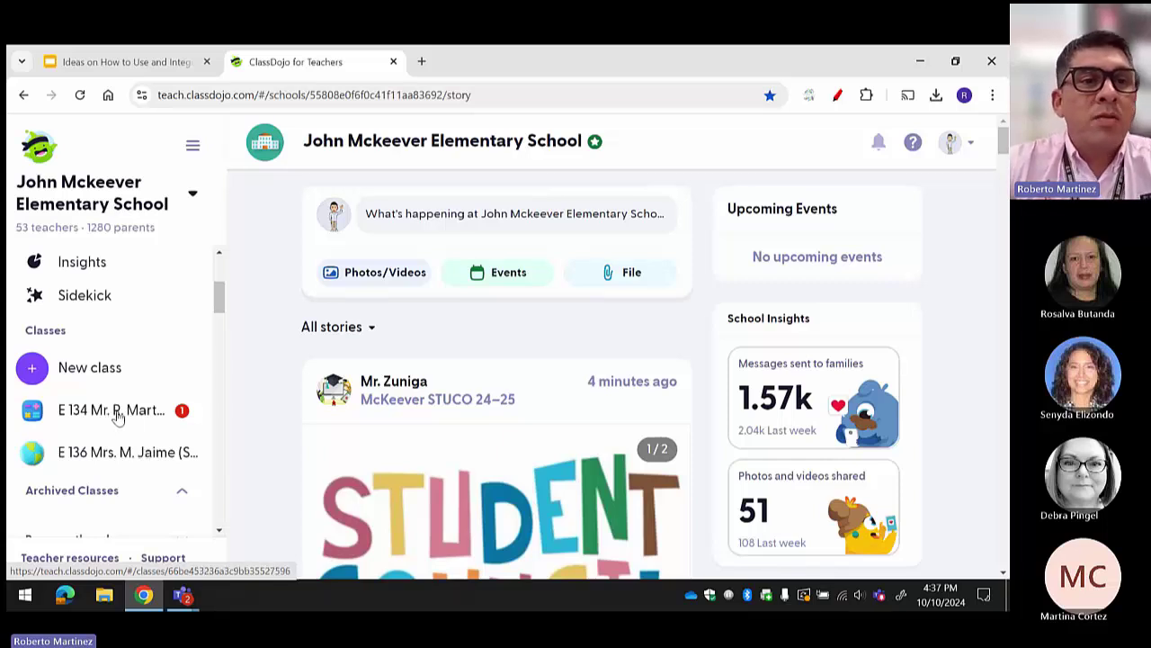
left_click(117, 417)
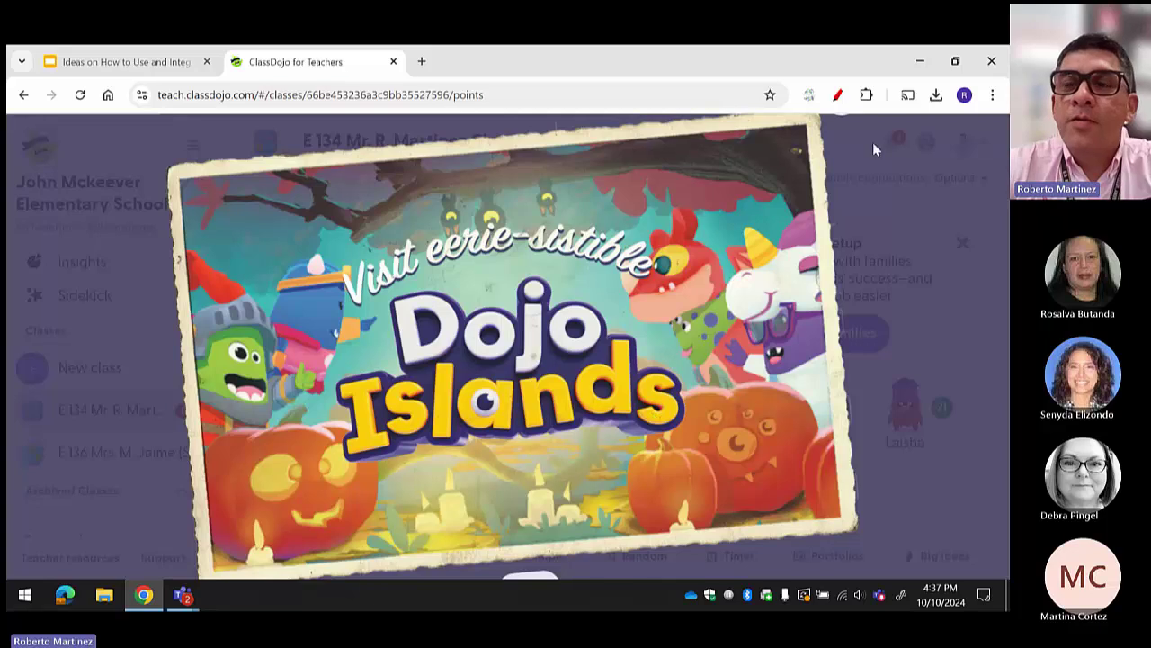
Turn over the Dojo Islands invitation postcard and visit the class island.
left_click(498, 522)
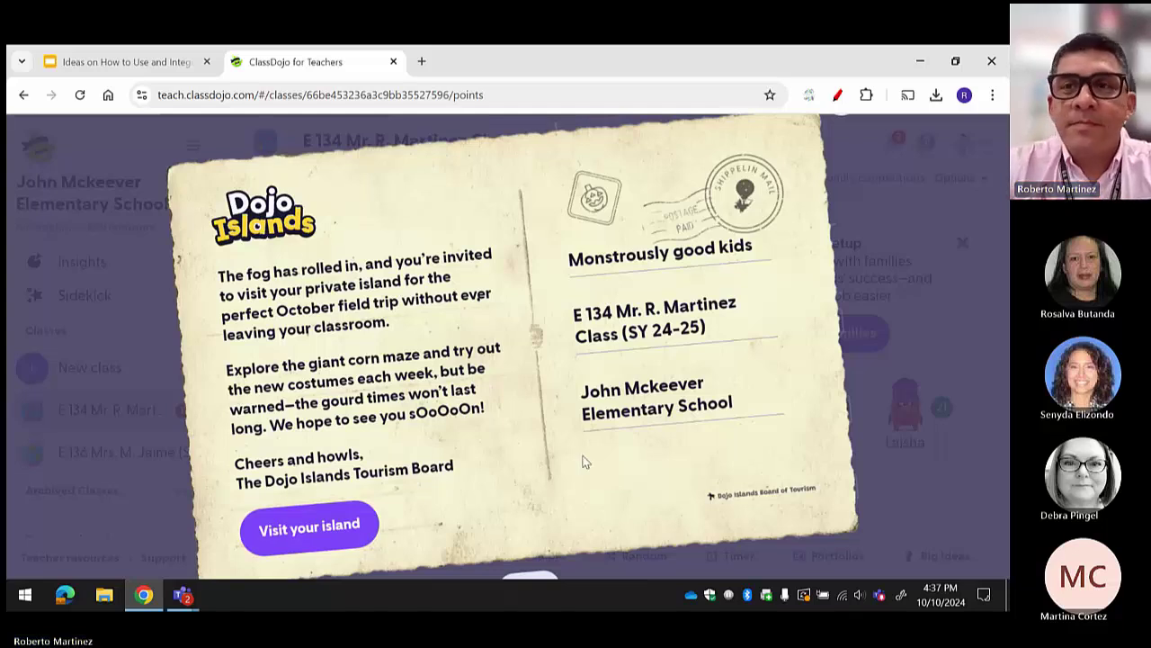
left_click(140, 62)
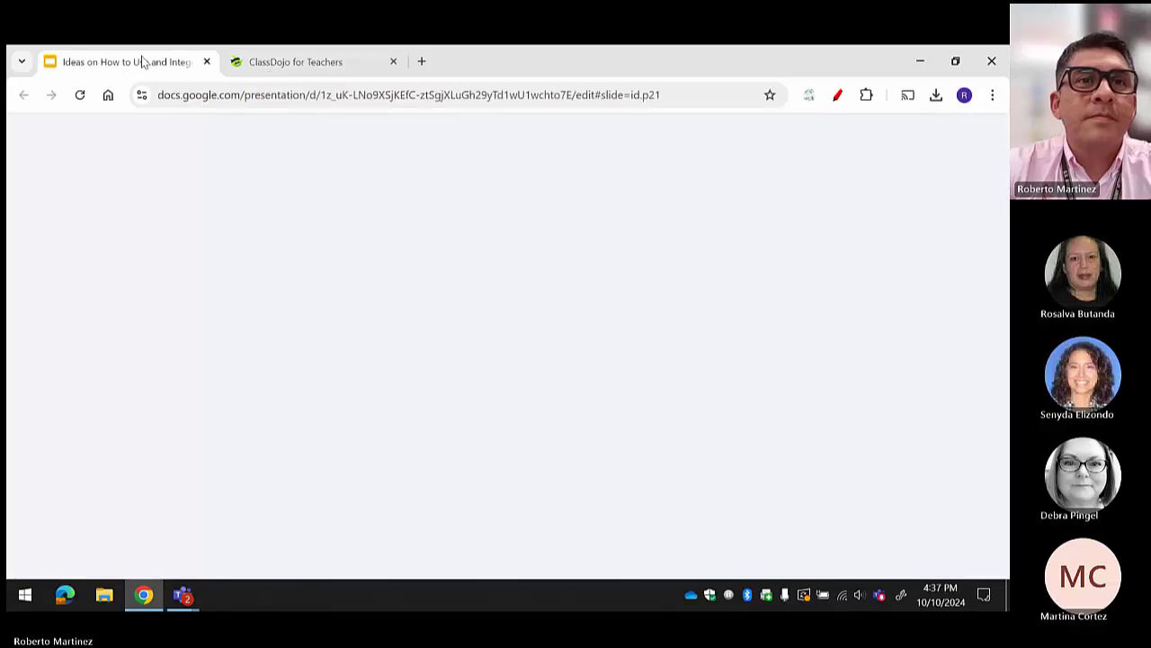
left_click(262, 72)
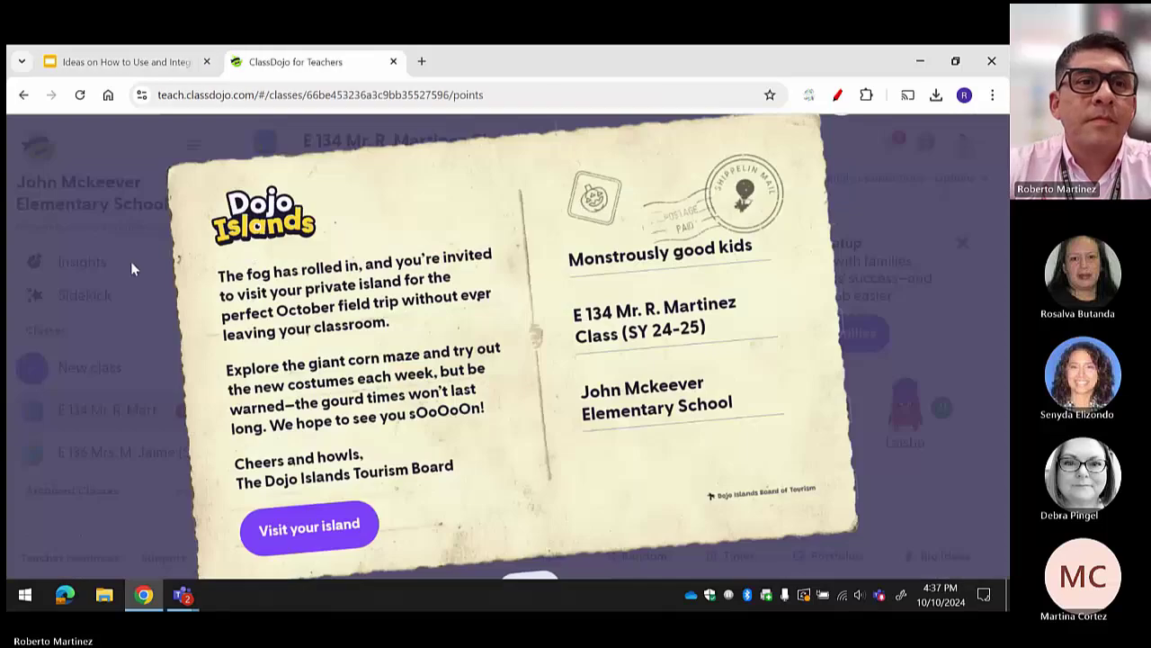
left_click(115, 63)
left_click(277, 61)
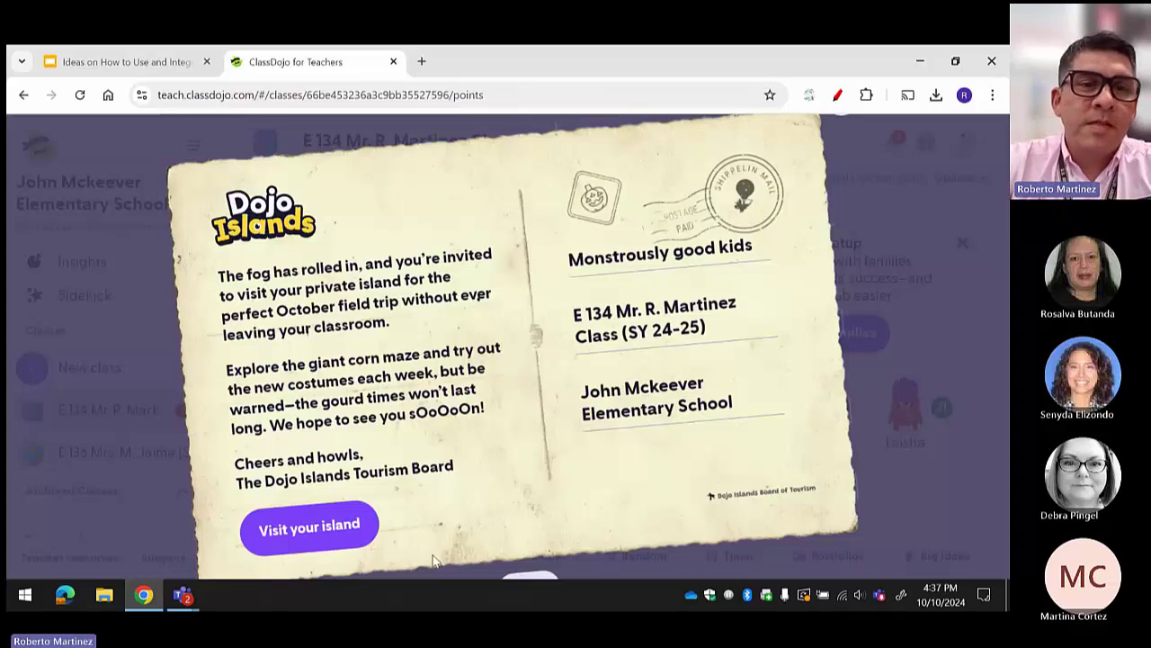
left_click(309, 528)
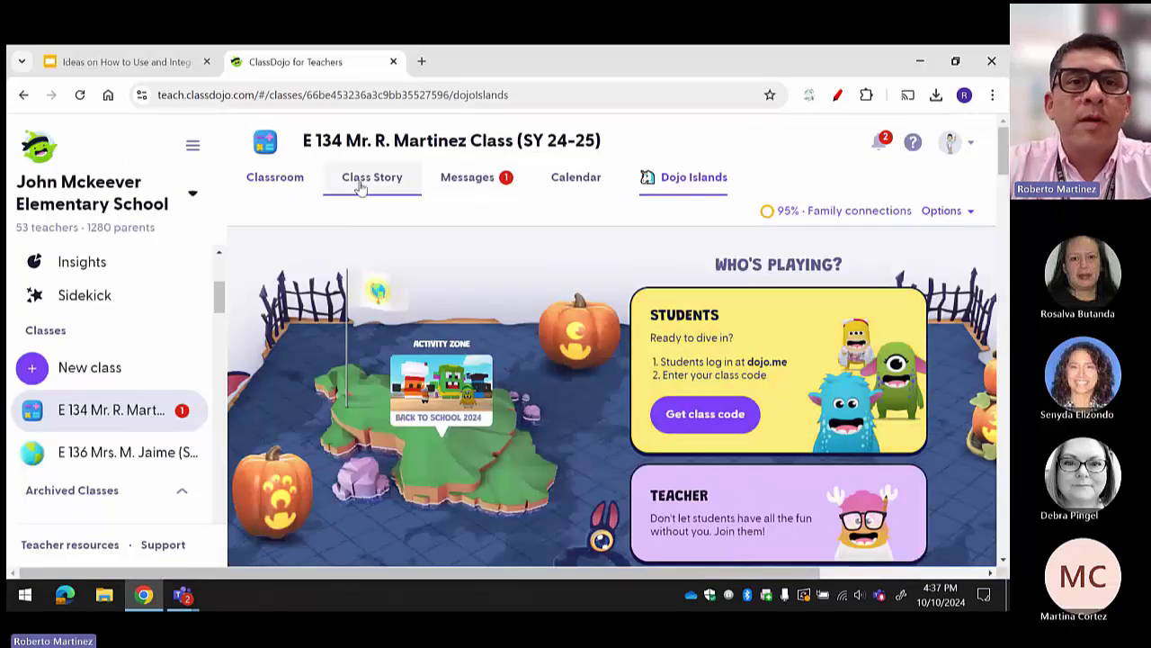
Return to the class's student overview, collapse the side navigation and dismiss the Classroom setup notice.
left_click(275, 180)
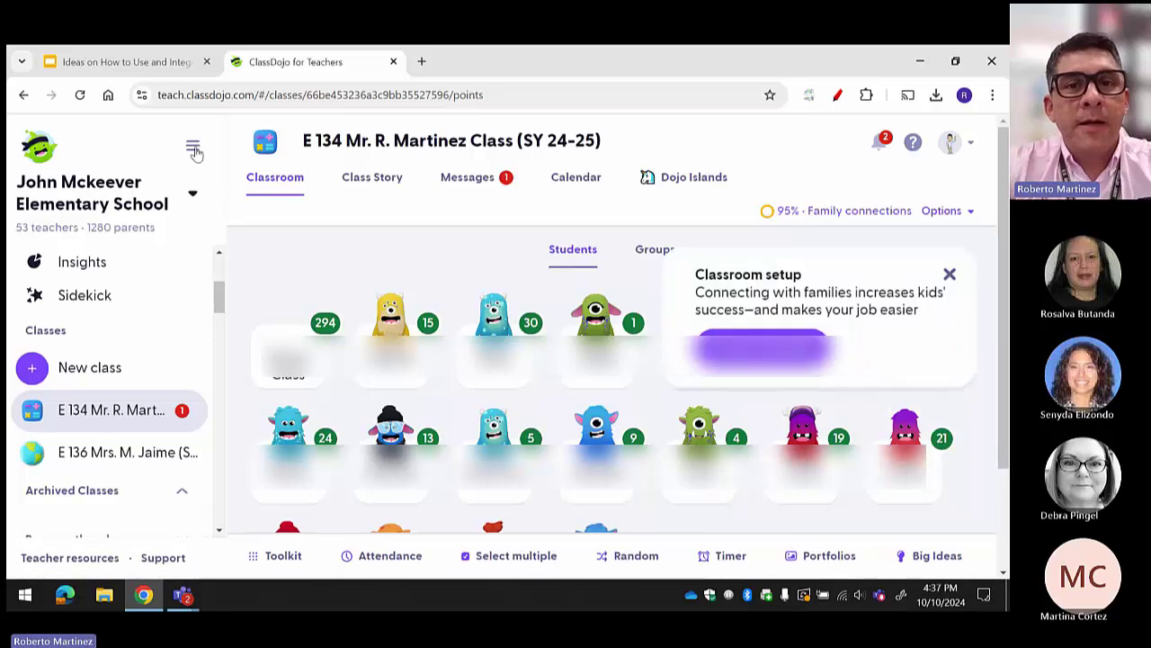
left_click(192, 145)
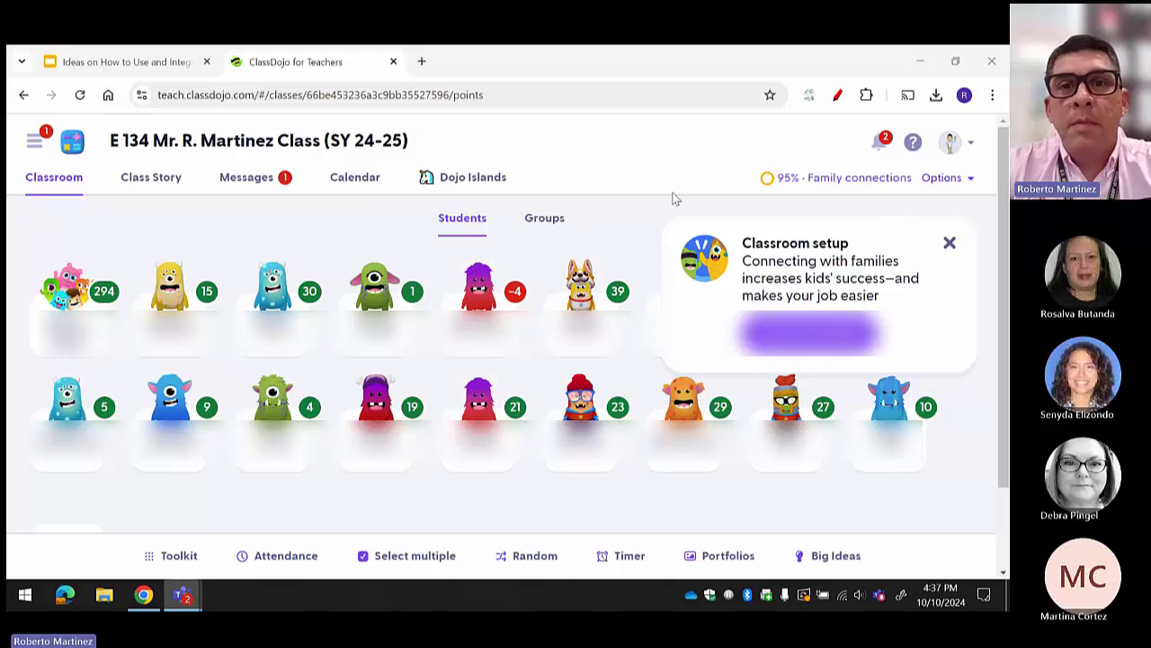
left_click(951, 250)
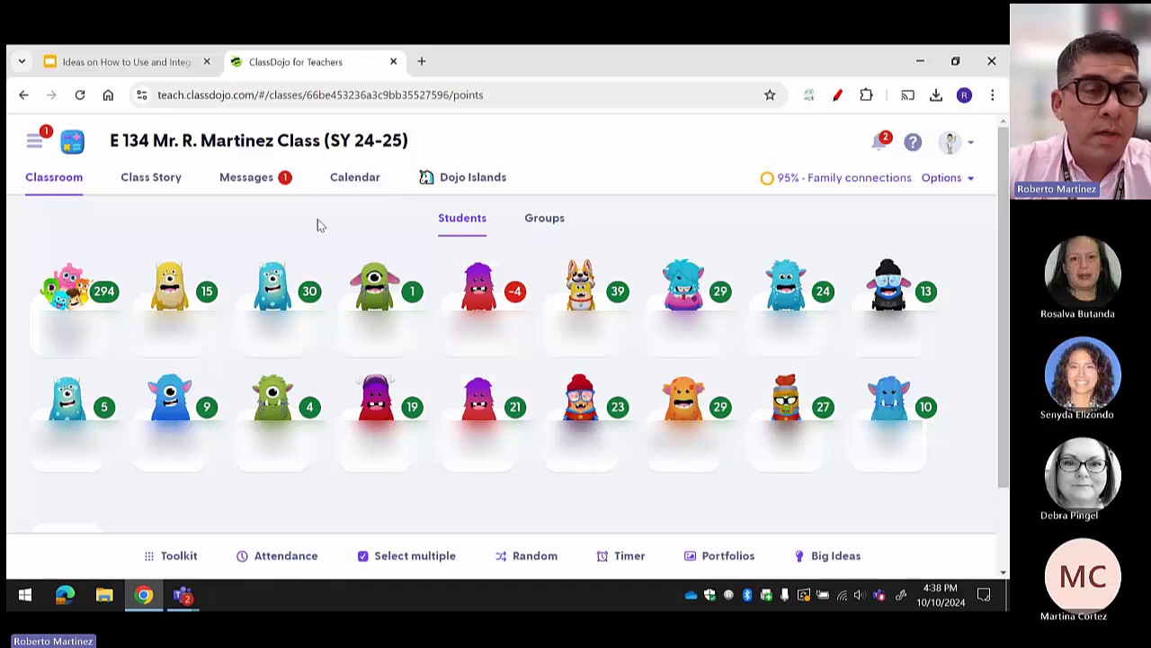
Go to the Class Story and view all upcoming events of the class.
left_click(151, 184)
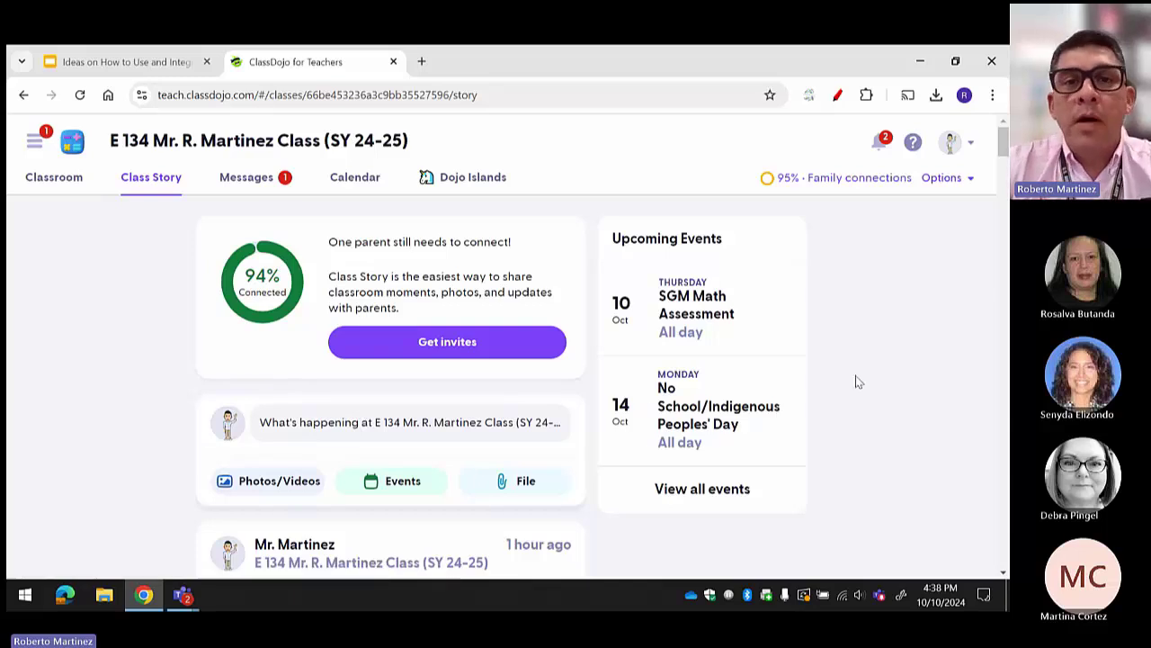
scroll(857, 381, "down", 1)
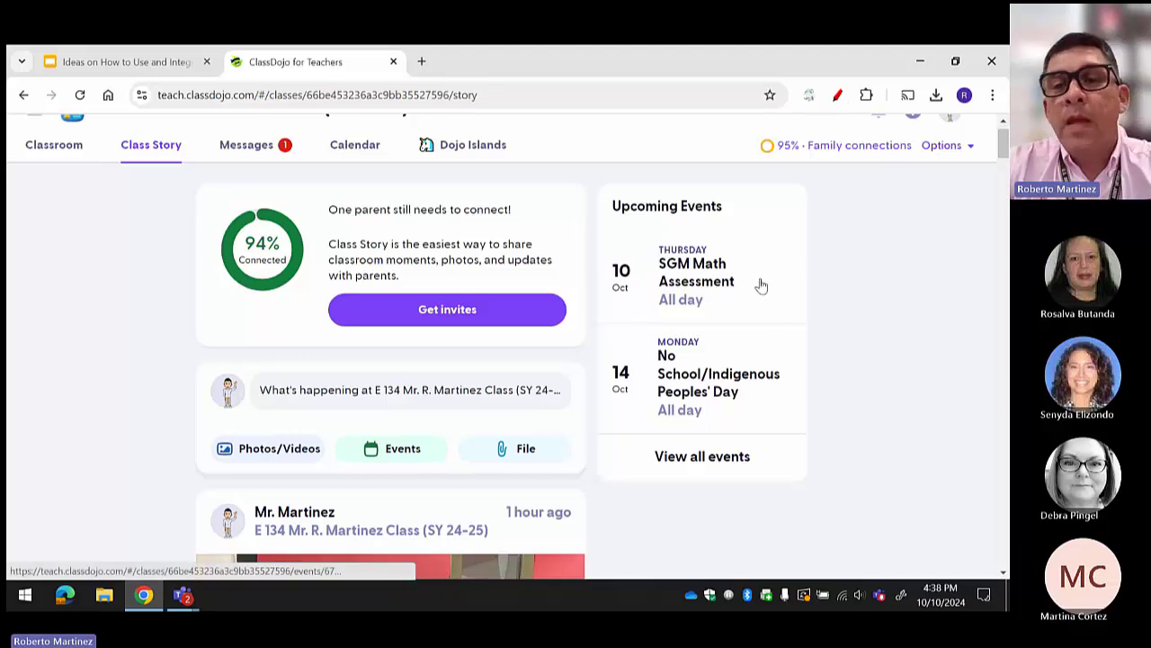
left_click(727, 466)
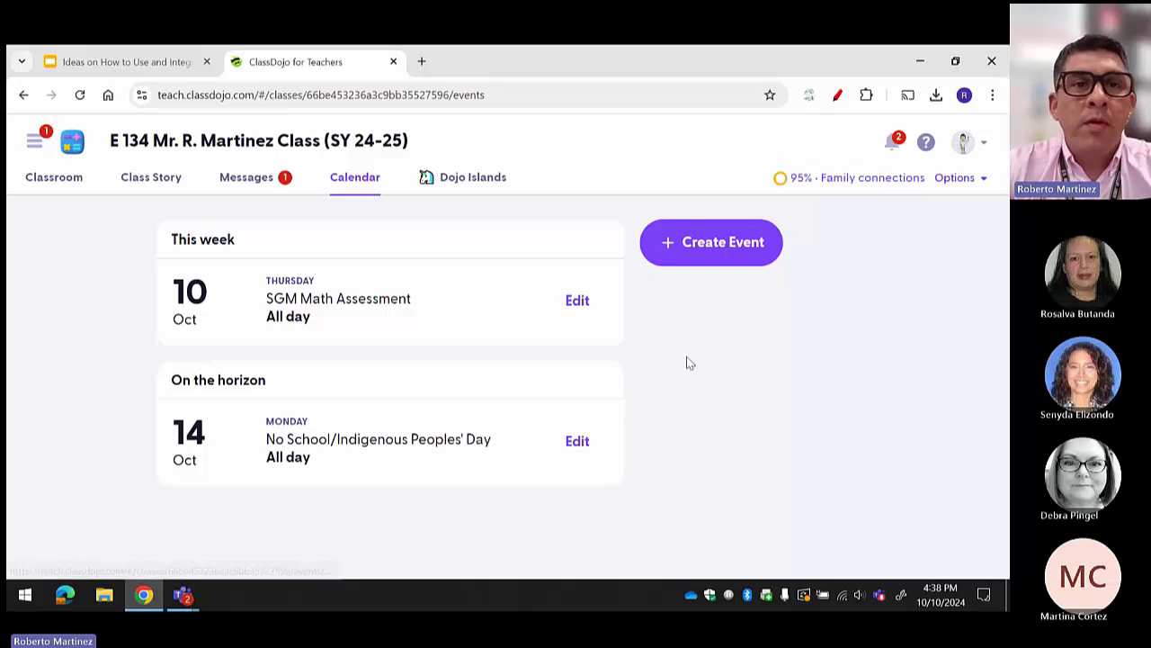
left_click(167, 176)
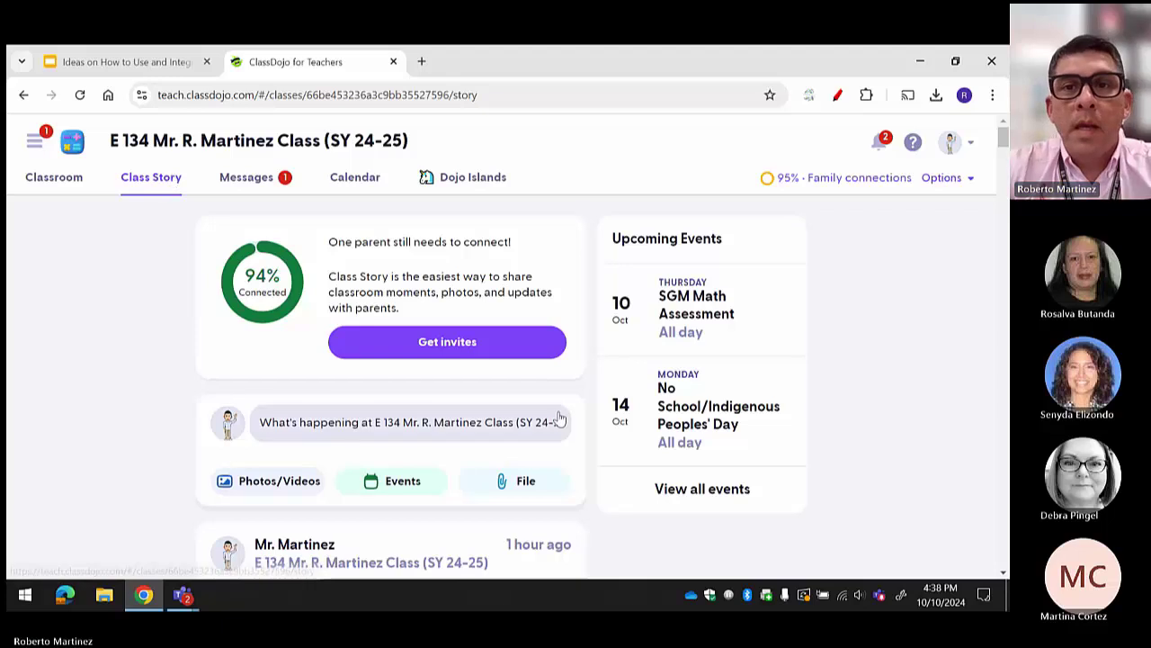
left_click(723, 496)
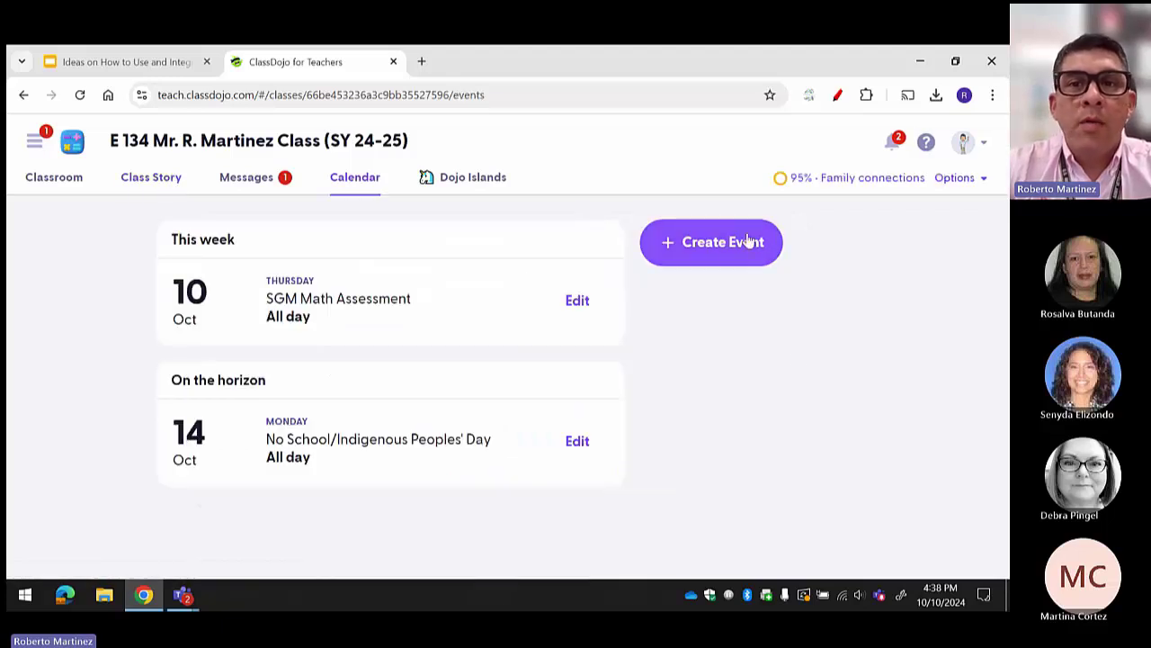
Start a new calendar event and examine its form: title, description, all-day option, dates, times and signups.
left_click(749, 245)
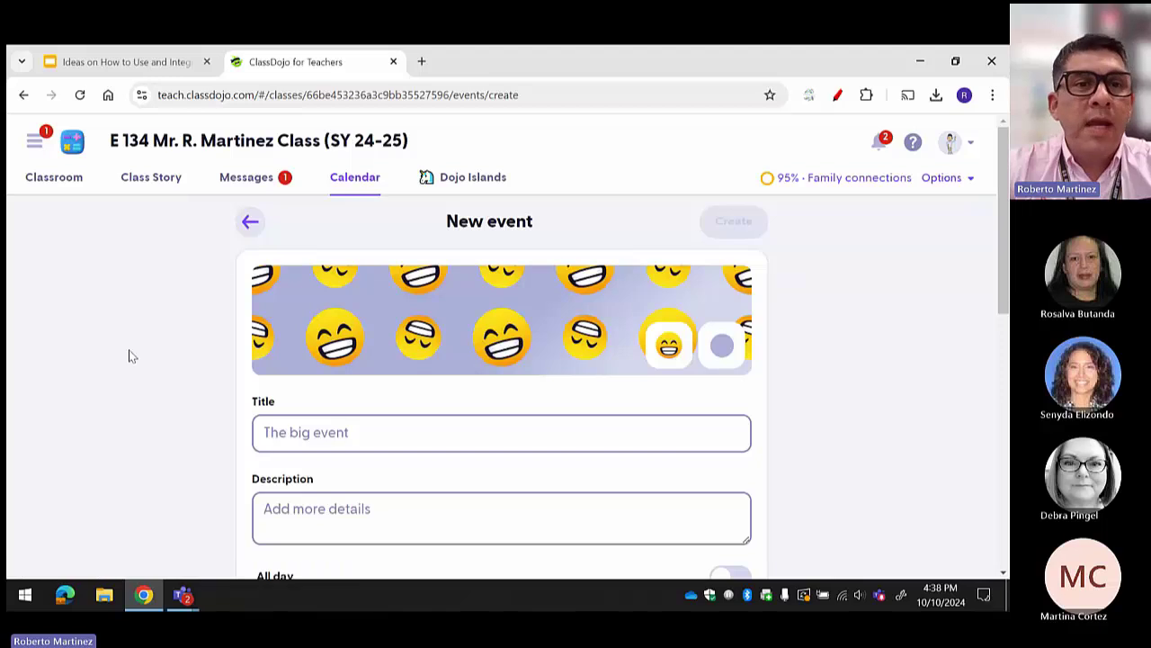
scroll(129, 354, "down", 1)
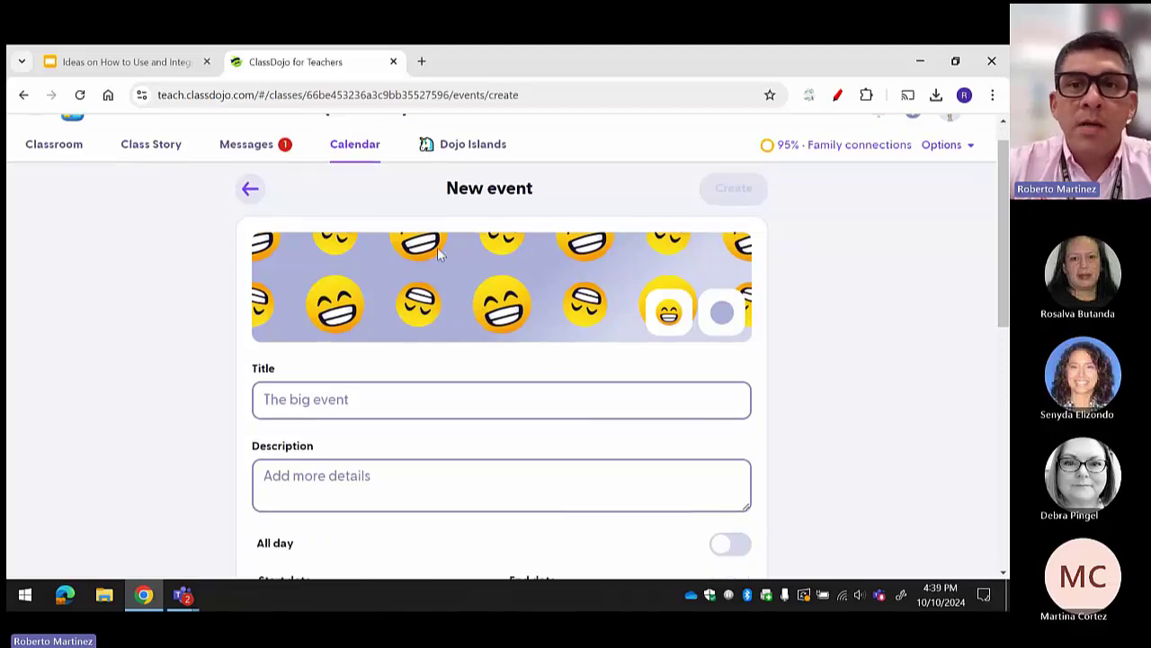
left_click(321, 399)
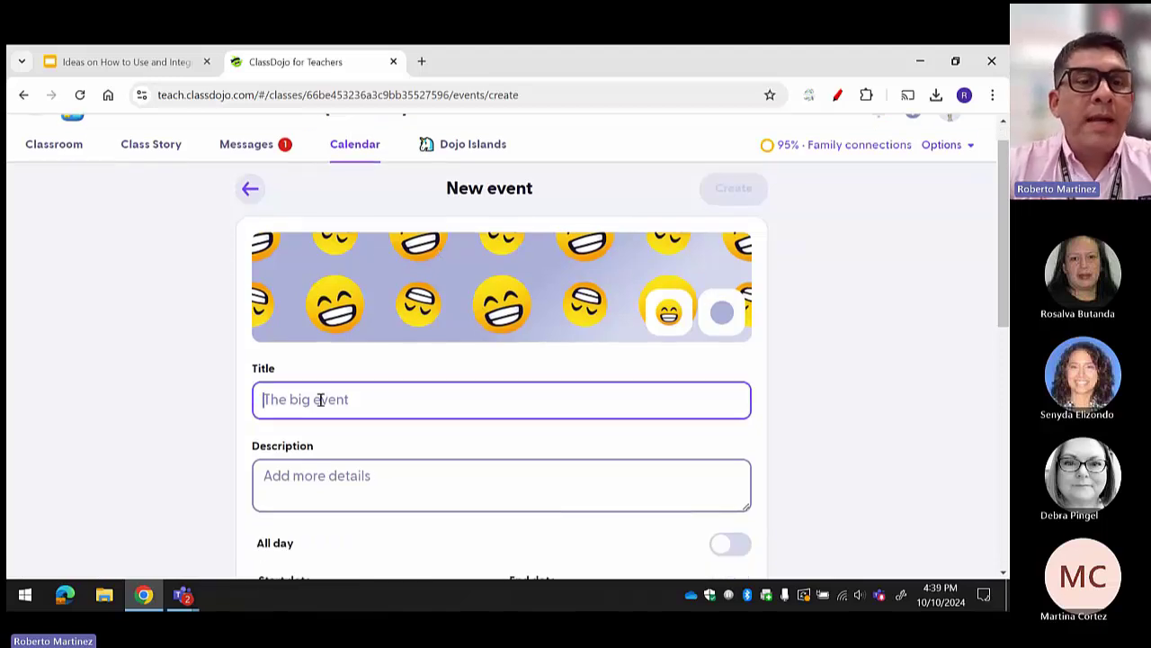
scroll(232, 403, "down", 2)
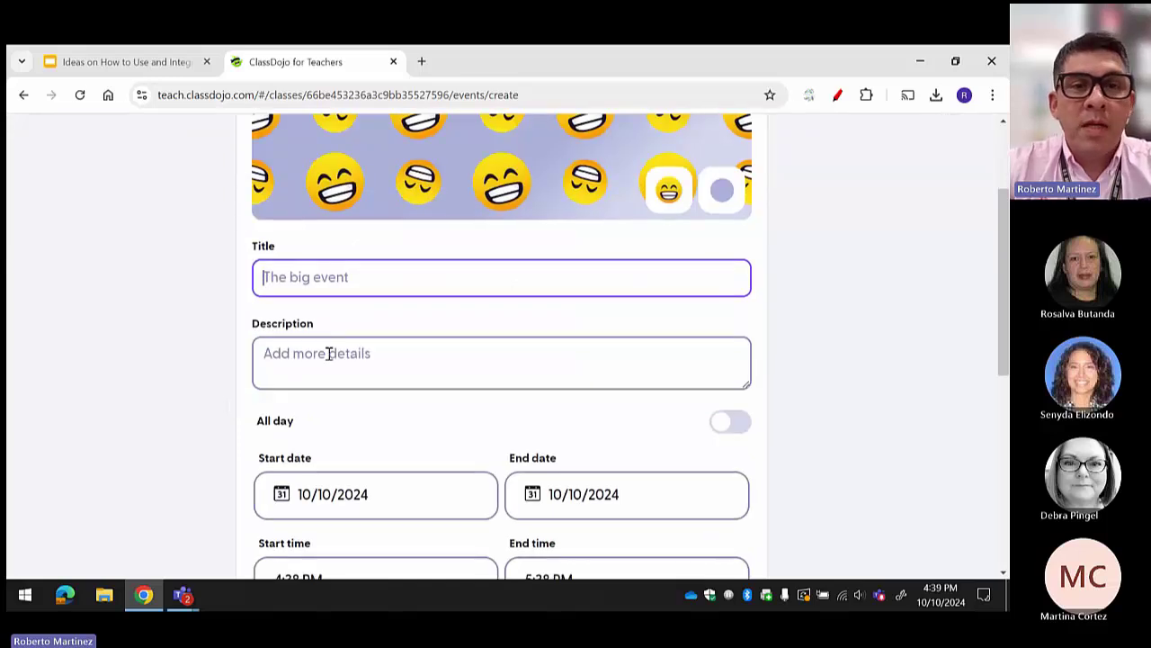
scroll(329, 354, "down", 1)
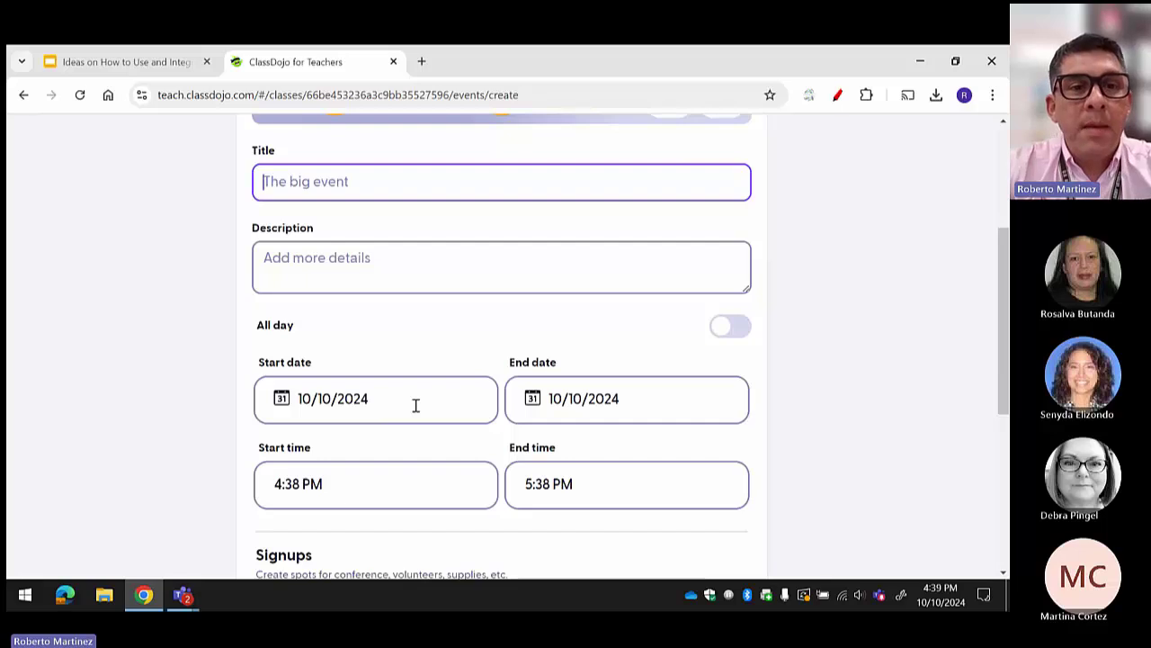
scroll(415, 405, "down", 1)
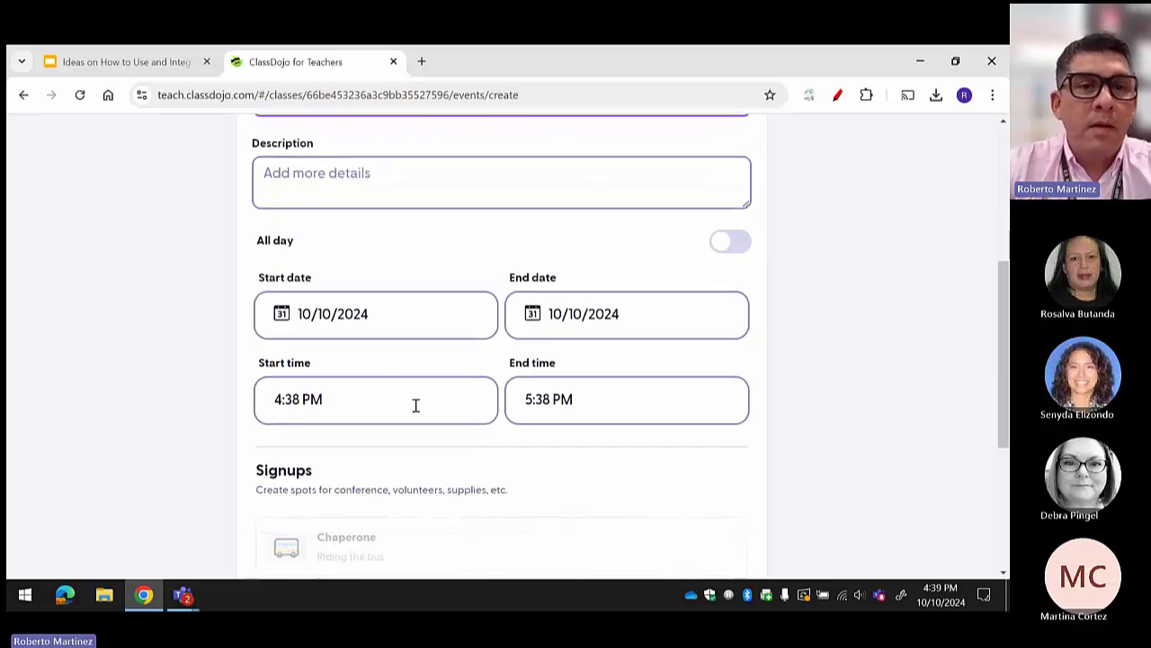
scroll(435, 407, "down", 1)
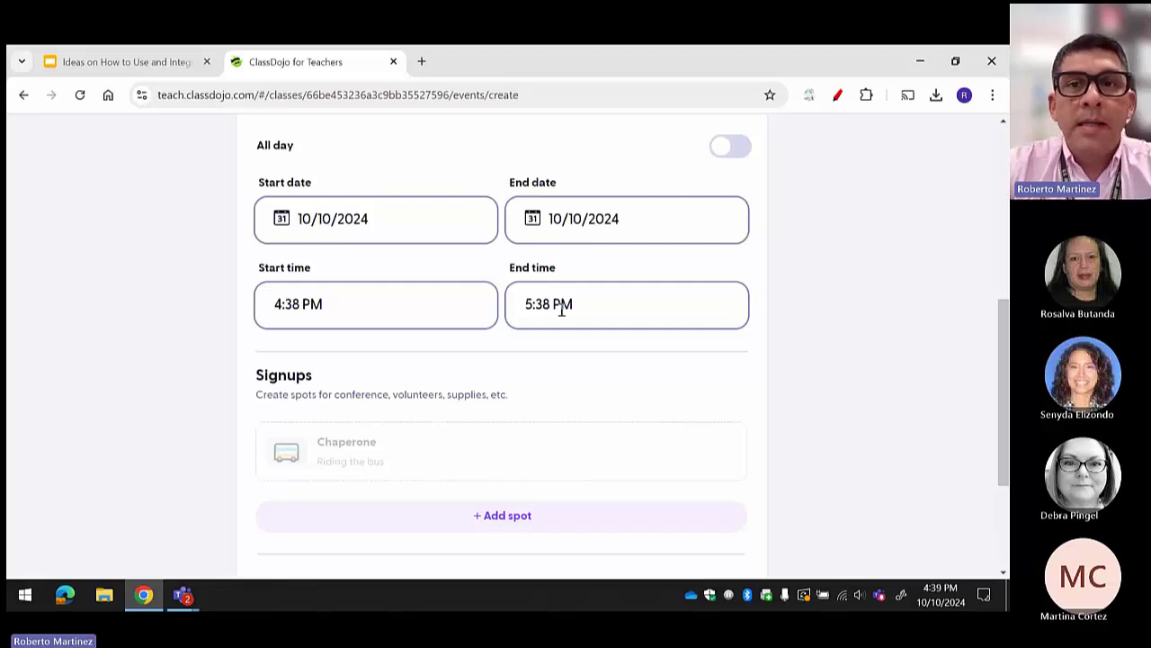
scroll(561, 308, "up", 5)
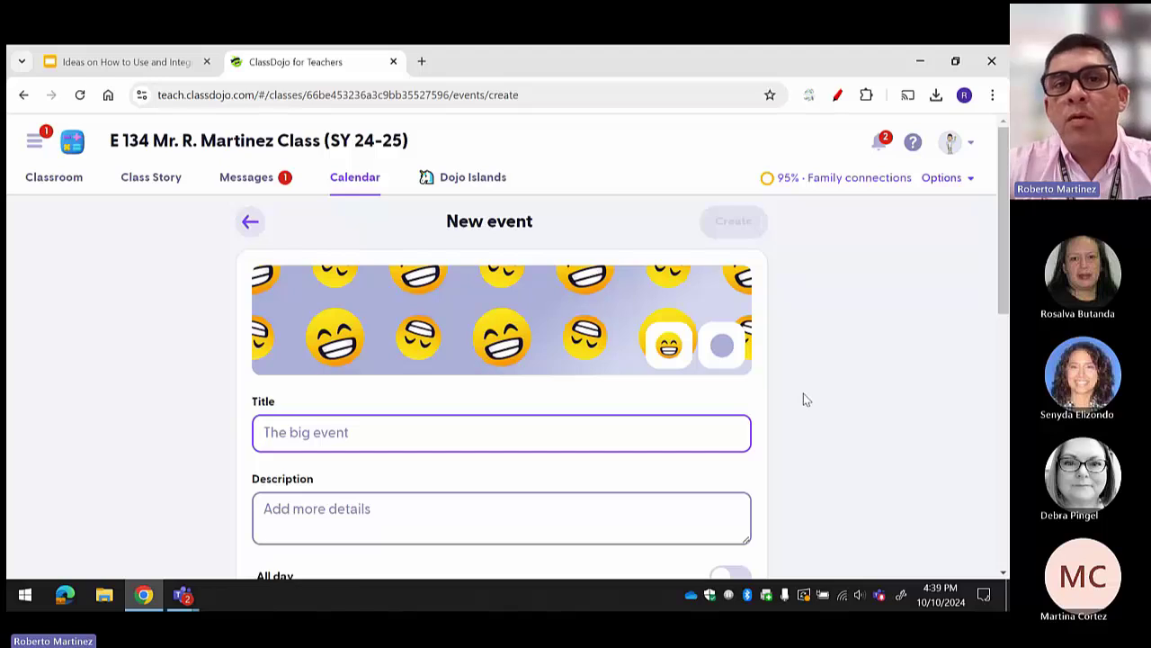
scroll(803, 396, "down", 3)
scroll(803, 396, "up", 3)
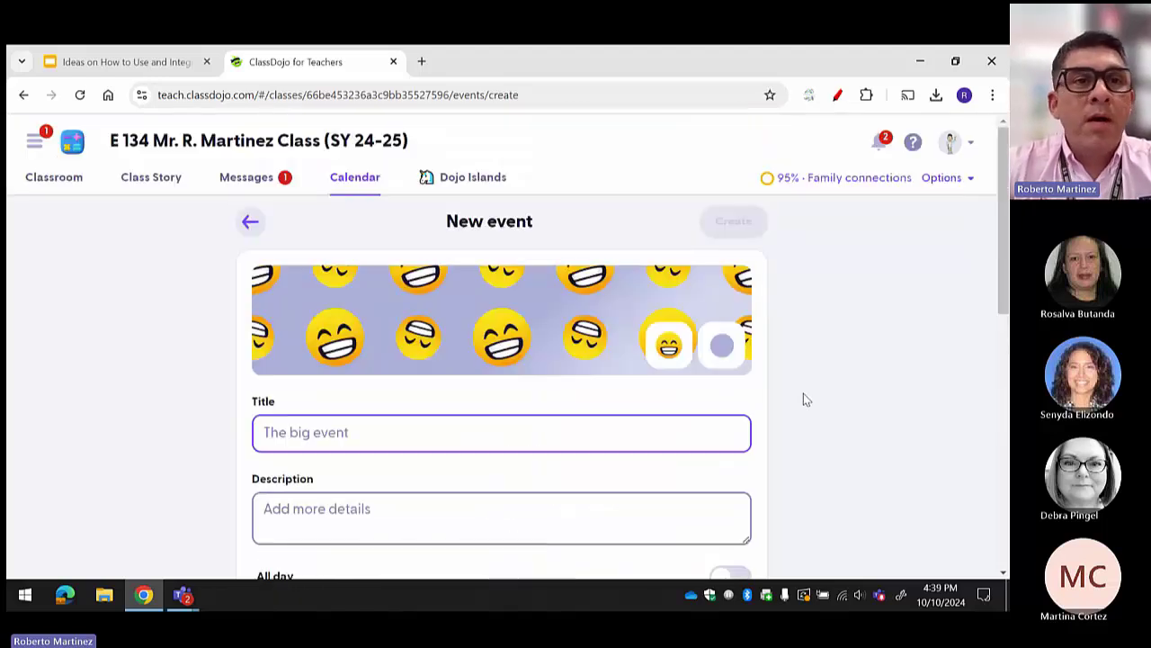
Return to the Class Story and examine the most recent post with its photo, caption, likes and views.
left_click(152, 180)
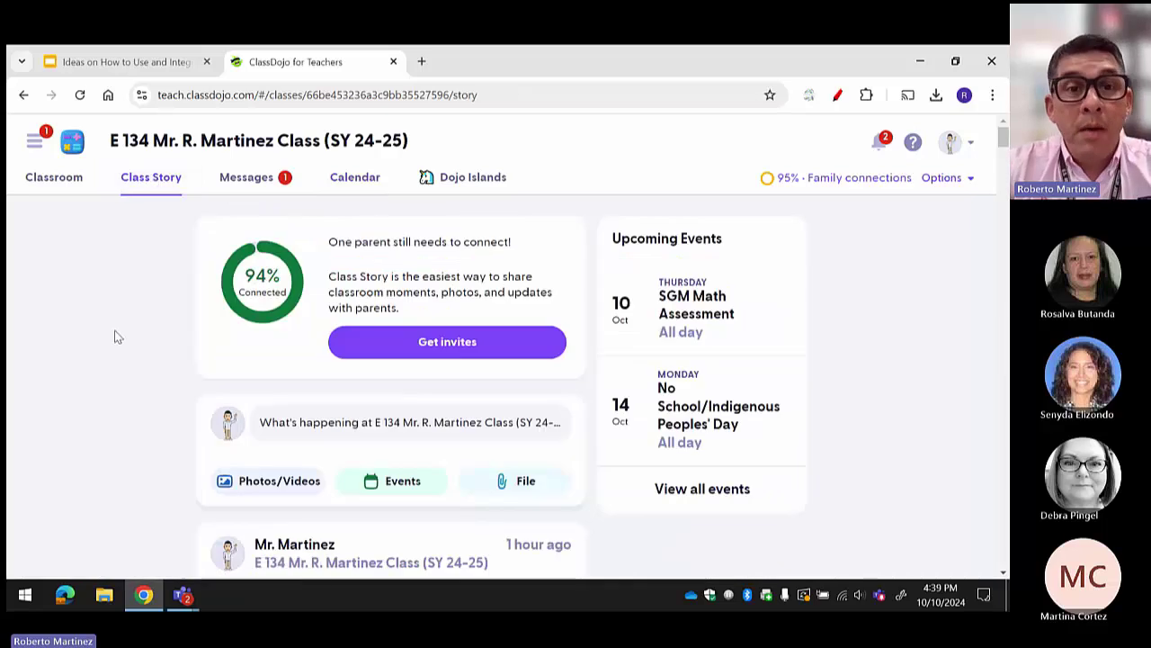
scroll(115, 337, "down", 3)
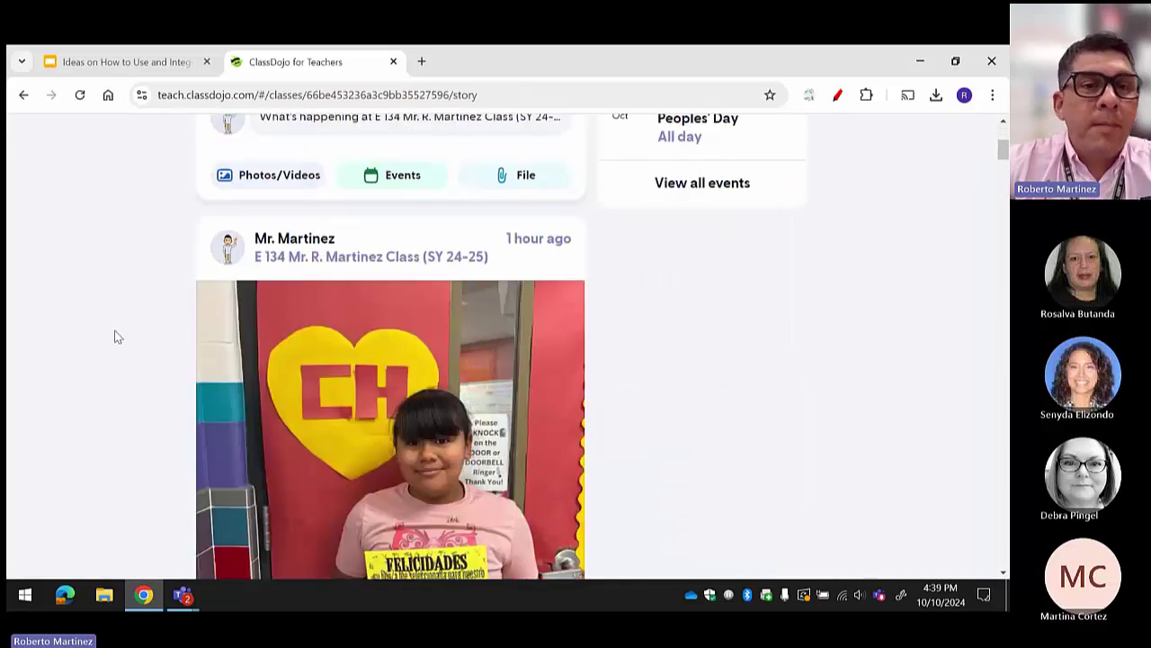
scroll(115, 337, "down", 1)
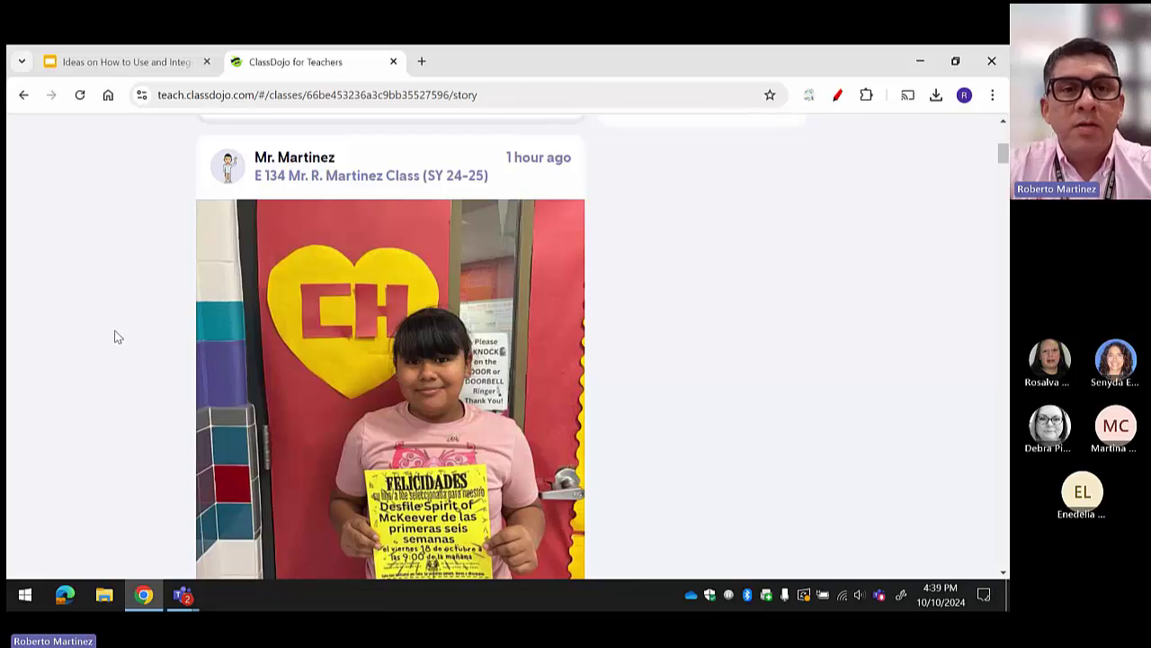
scroll(115, 336, "down", 2)
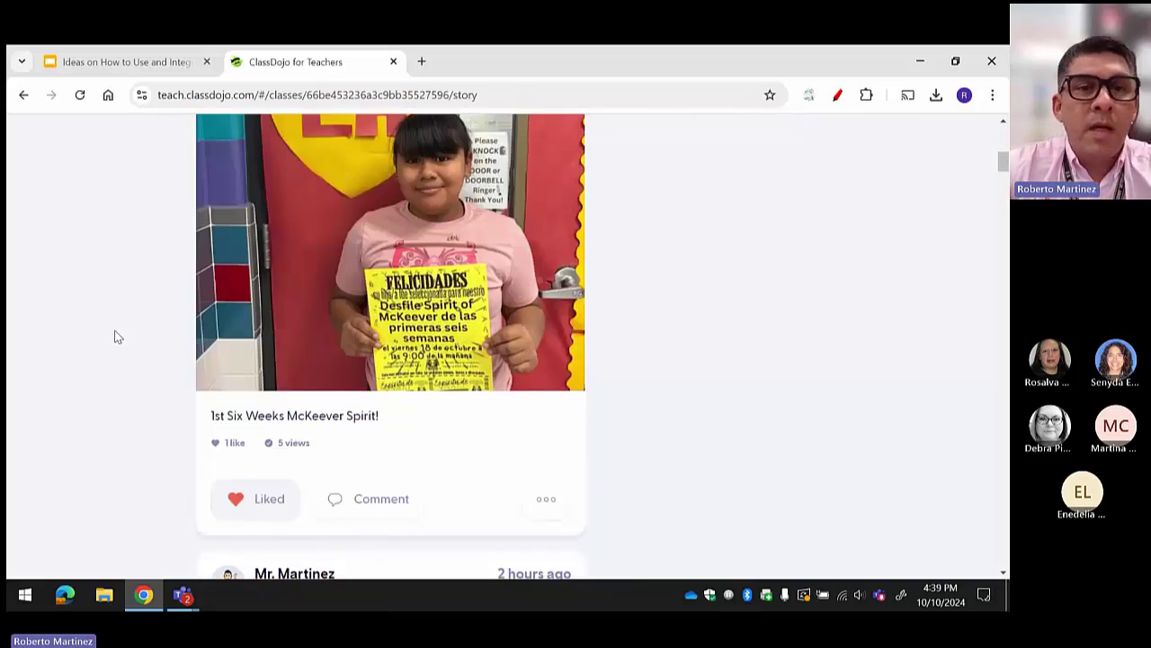
scroll(115, 337, "up", 1)
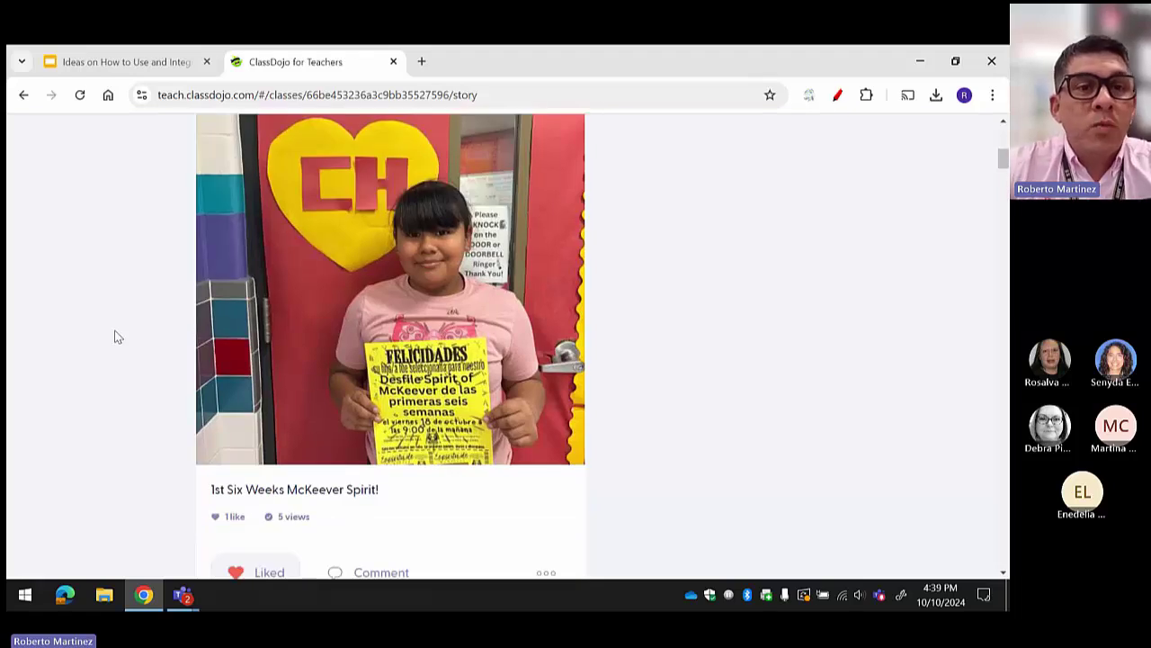
scroll(115, 337, "down", 1)
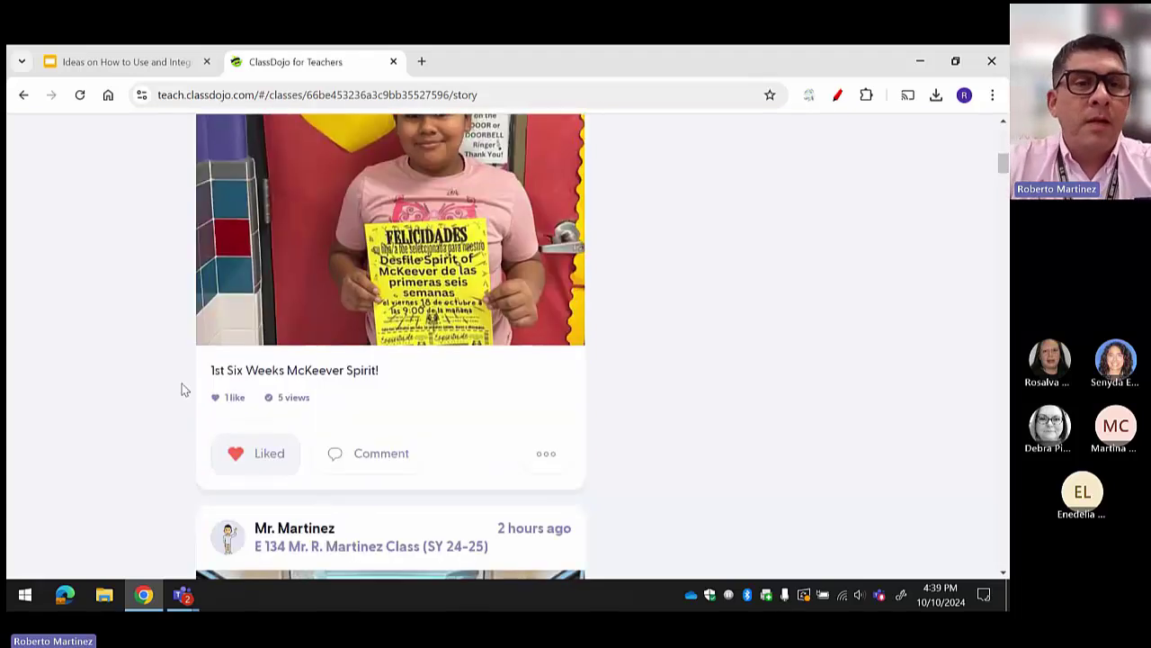
Check who has viewed the "1st Six Weeks McKeever Spirit!" post, and close the list of viewers.
left_click(301, 402)
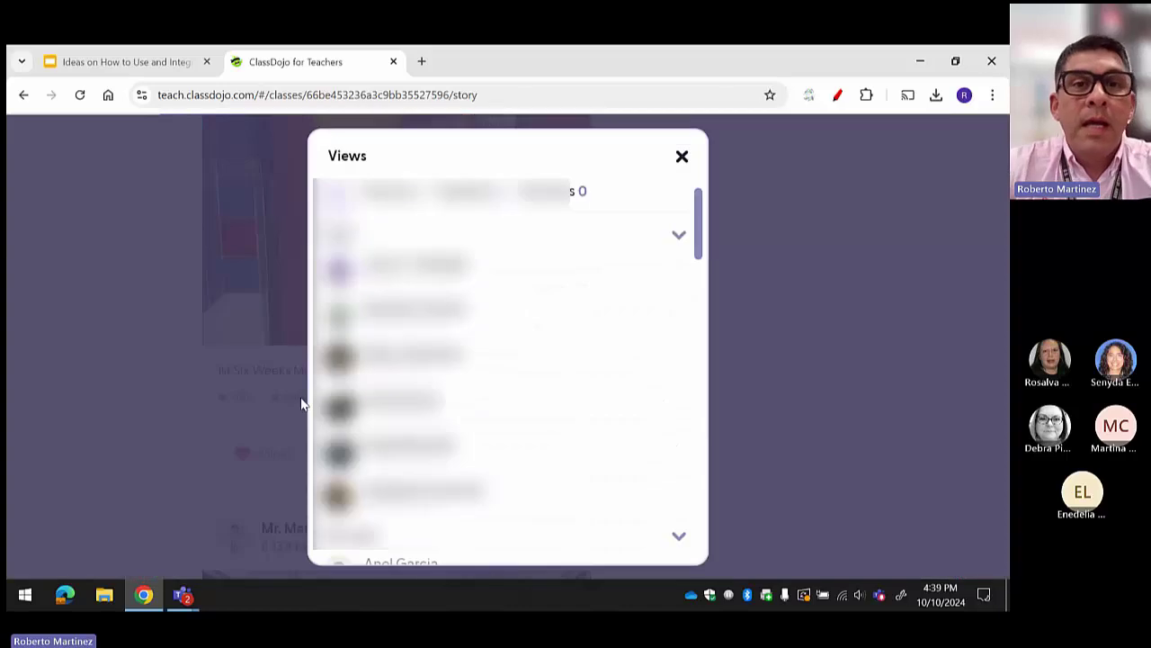
scroll(508, 378, "down", 3)
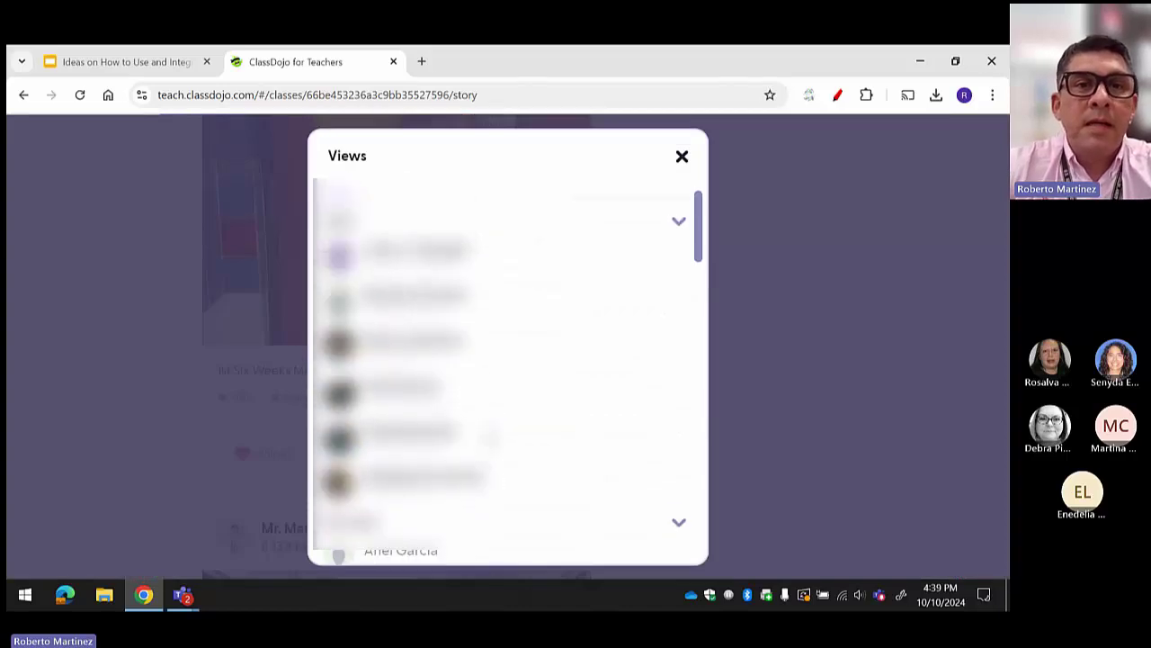
scroll(508, 369, "down", 5)
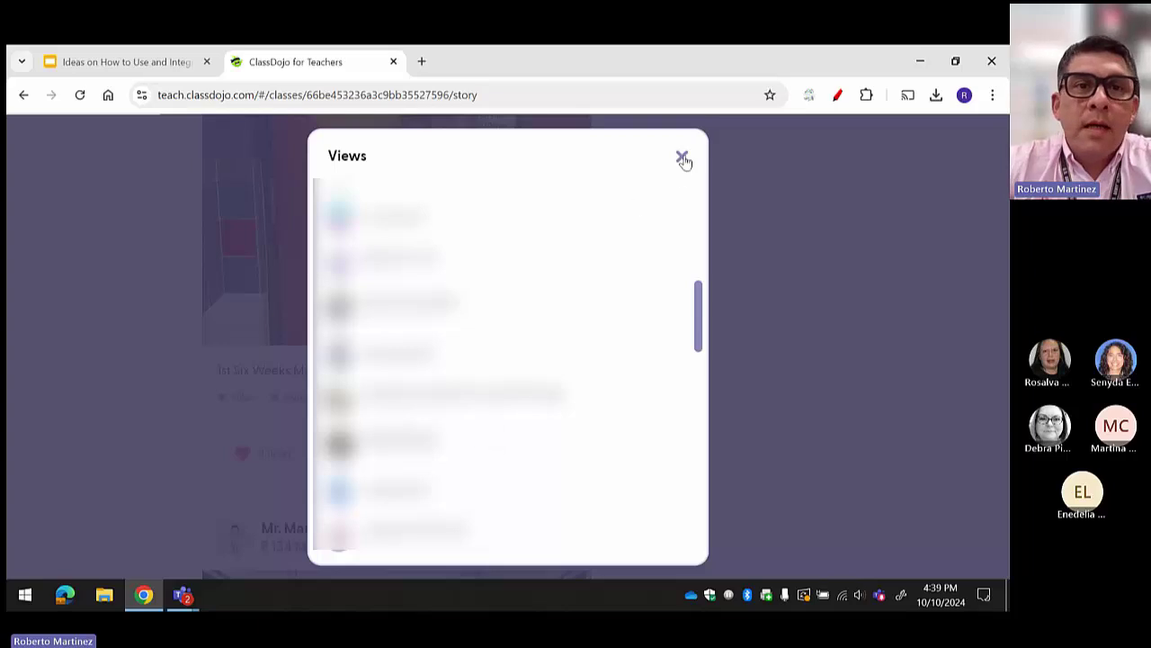
left_click(683, 157)
scroll(105, 351, "up", 1)
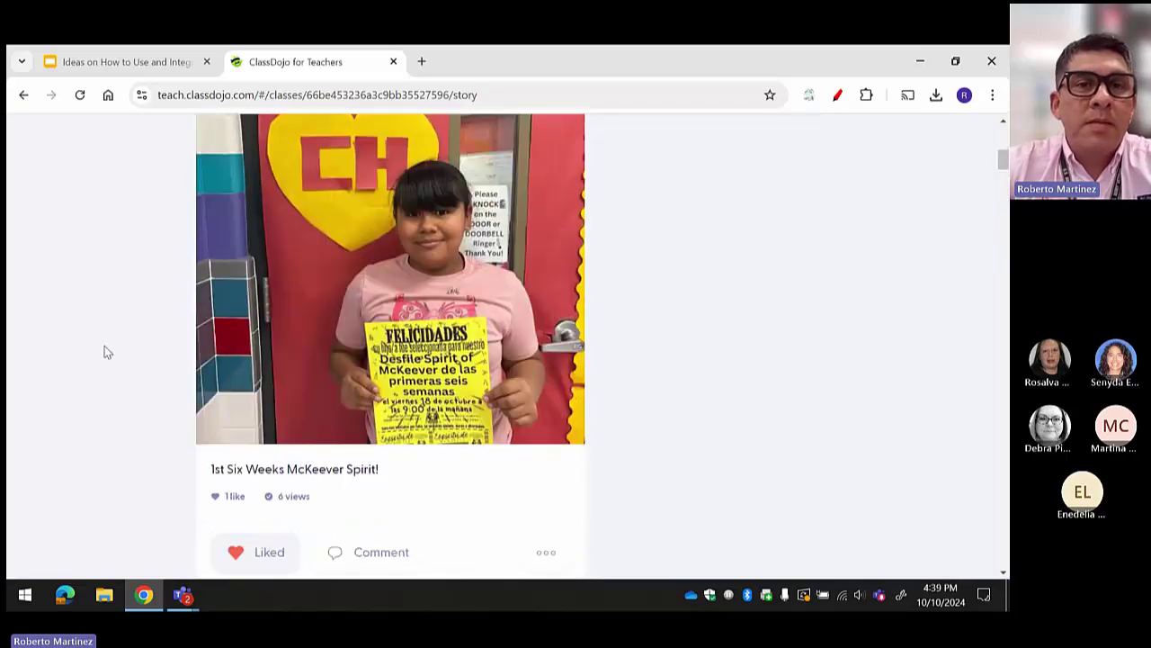
Check who has viewed the "Wearing Pink!" post, and close the list of viewers.
scroll(104, 352, "down", 5)
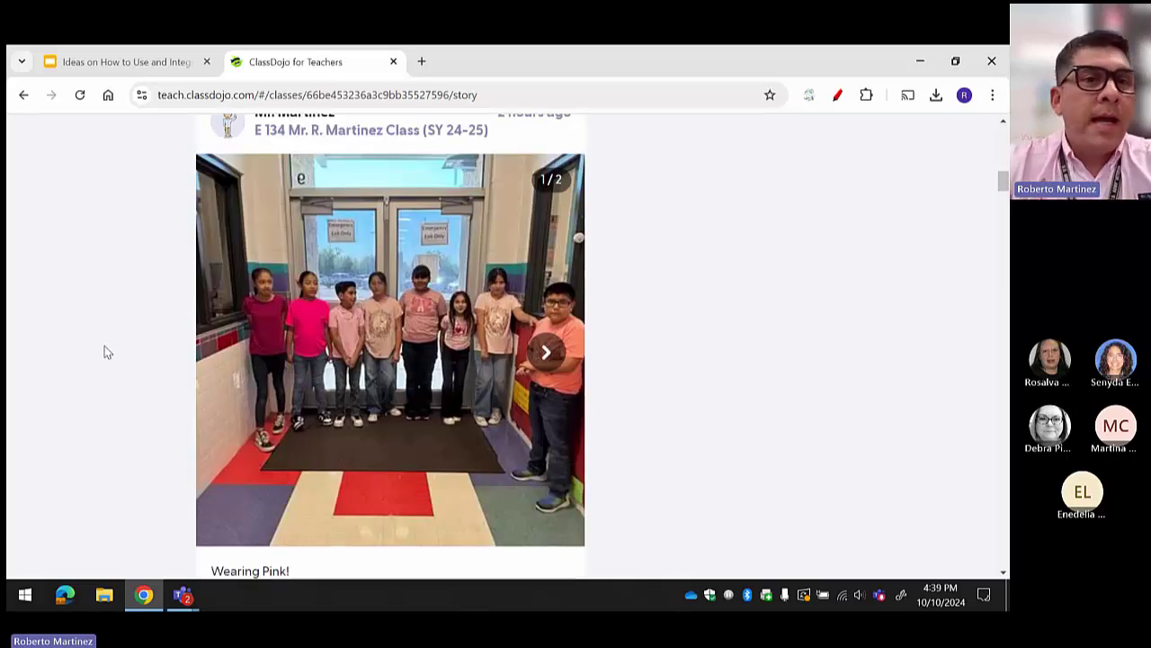
scroll(104, 351, "down", 1)
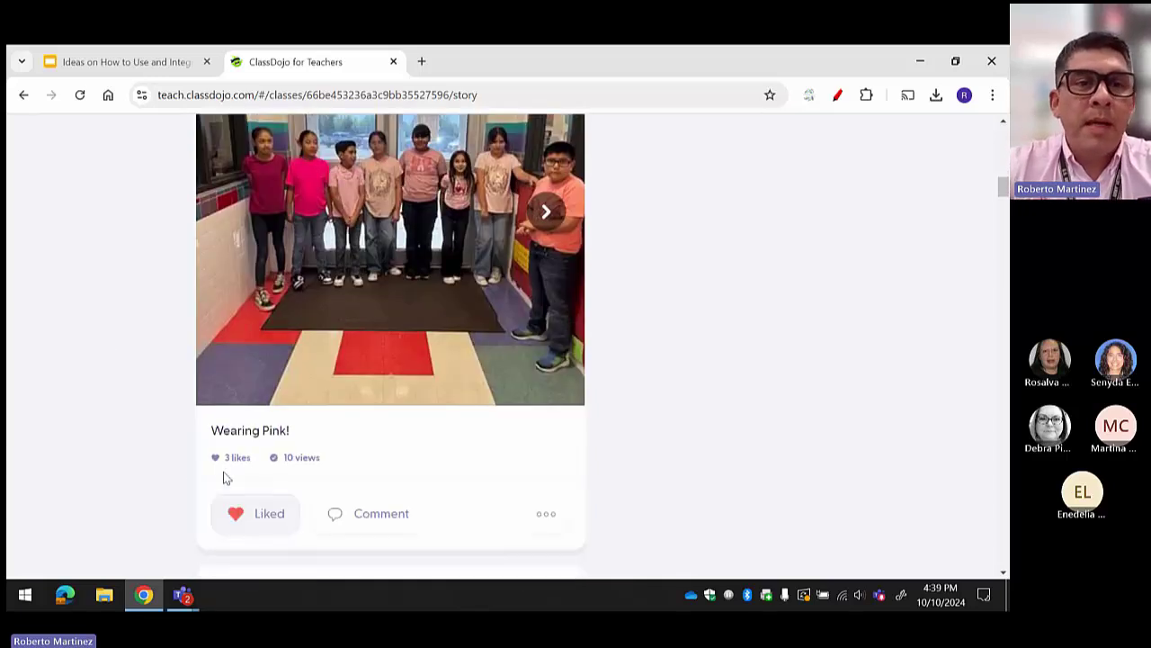
left_click(301, 459)
scroll(504, 373, "down", 4)
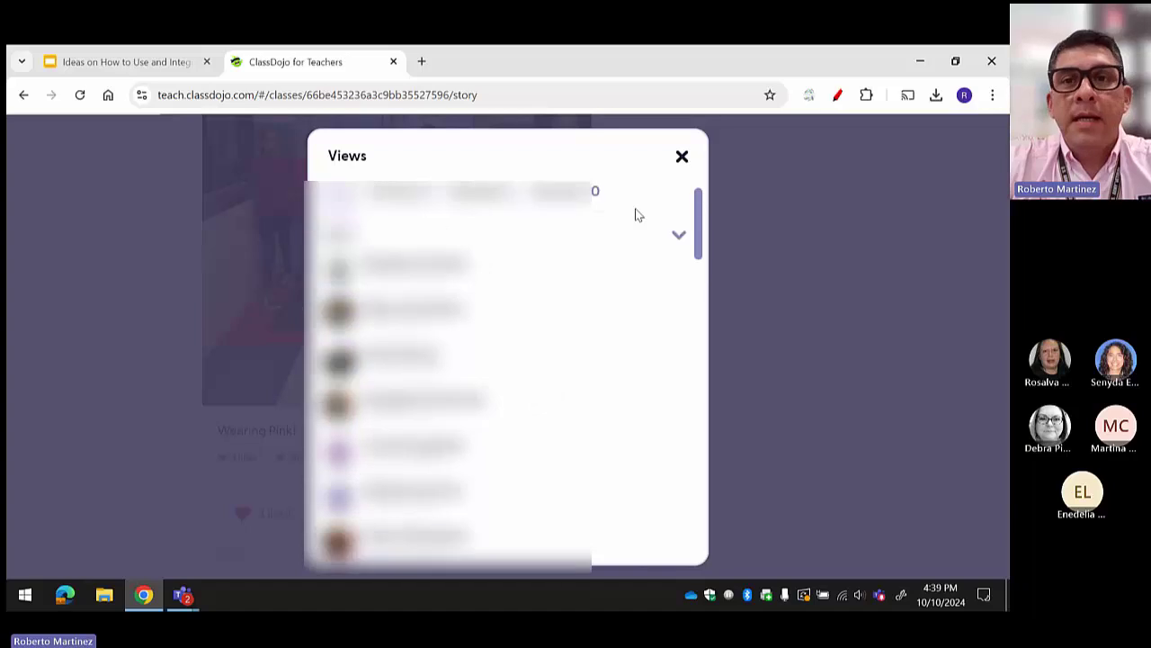
left_click(682, 156)
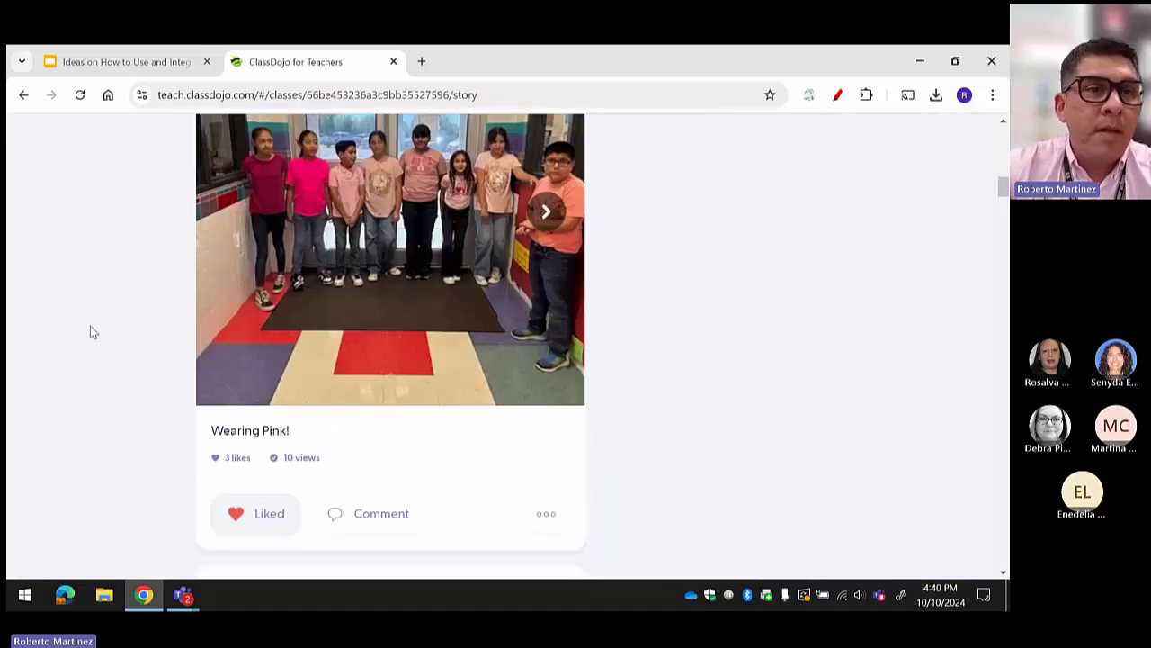
Examine the October 9 "More Buddy Readers!" post with its photo, caption, likes and views.
scroll(90, 329, "down", 4)
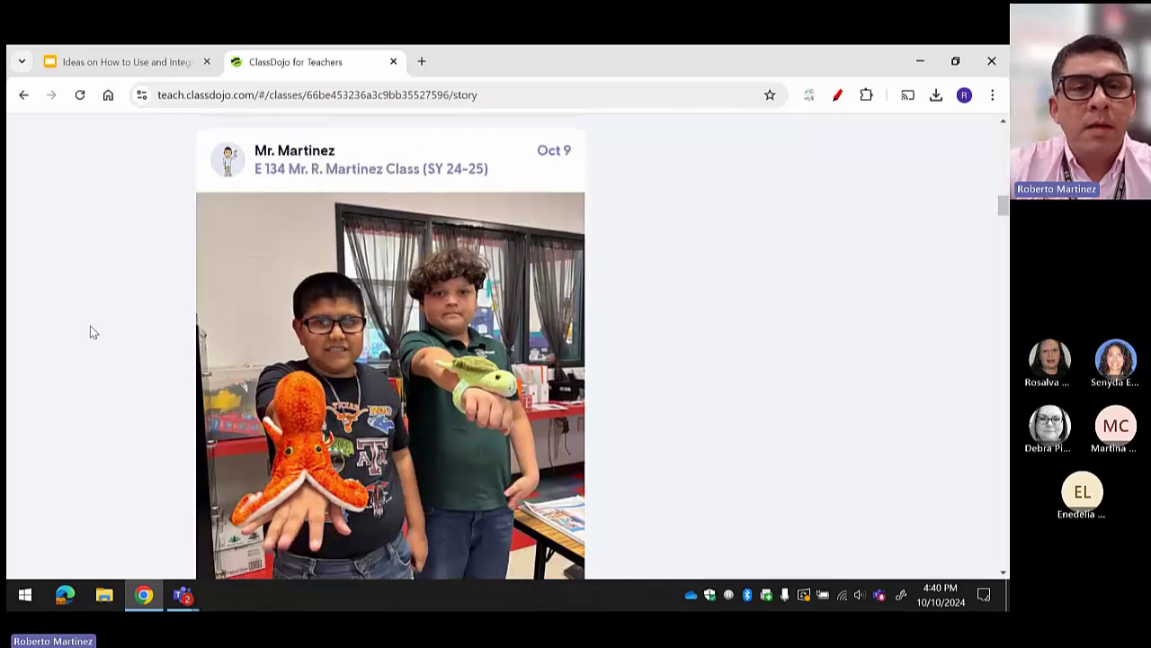
scroll(90, 326, "down", 1)
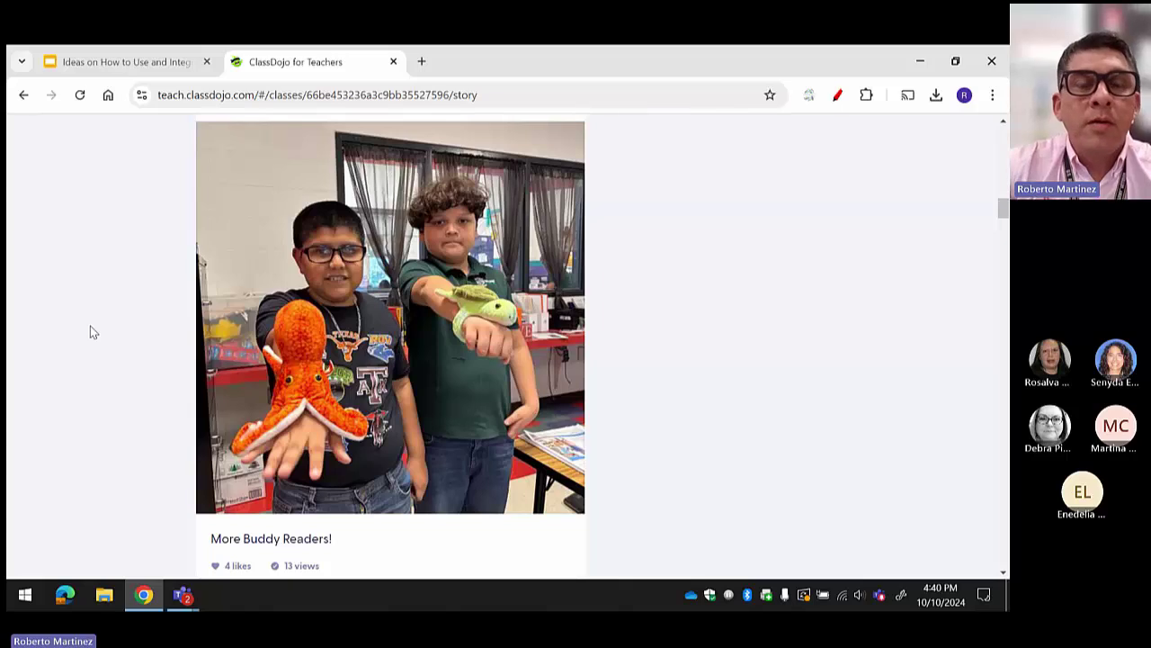
scroll(90, 332, "down", 2)
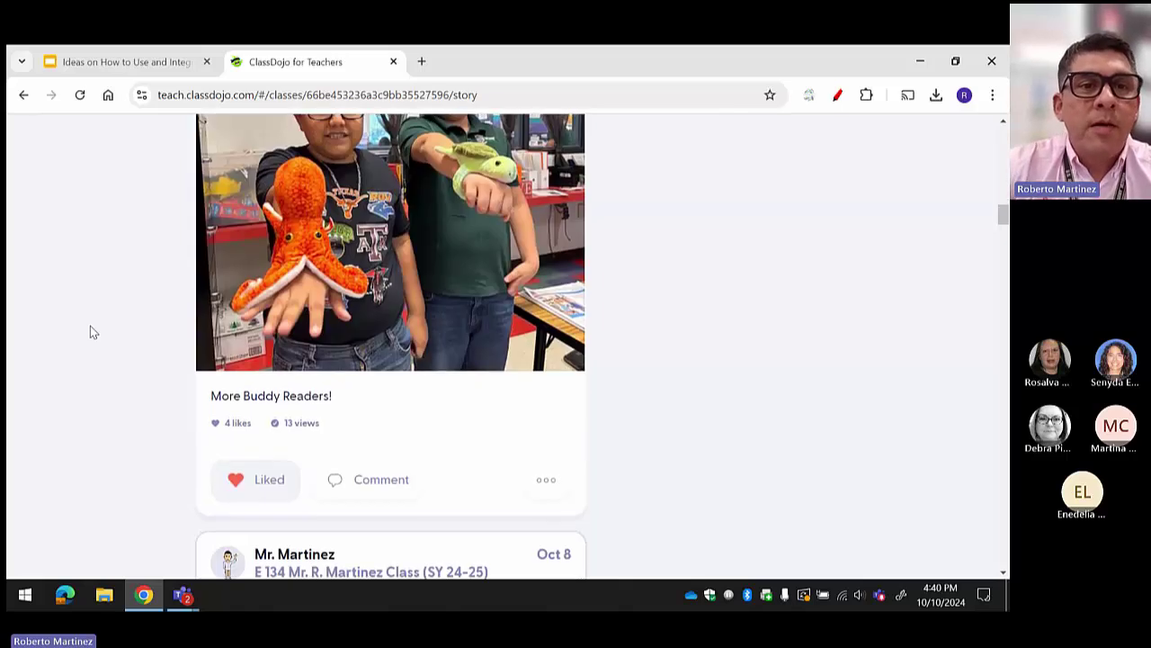
scroll(89, 332, "up", 2)
scroll(90, 332, "down", 3)
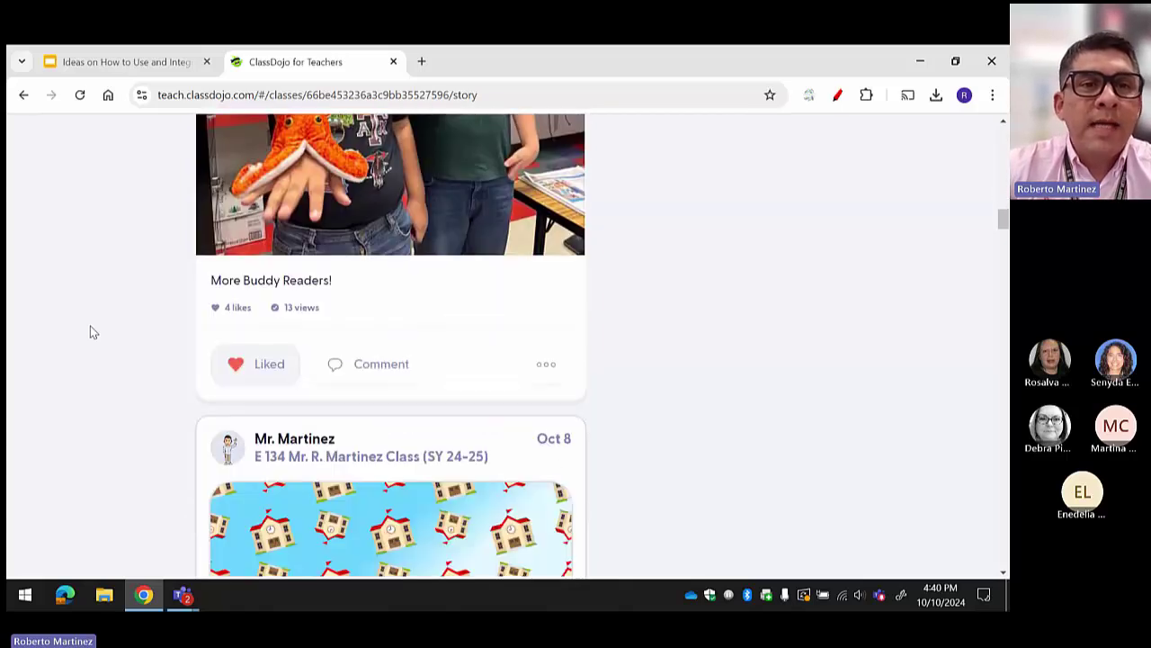
Examine the October 8 event posts for "No School/Indigenous Peoples' Day" and "SGM Math Assessment".
scroll(98, 367, "down", 3)
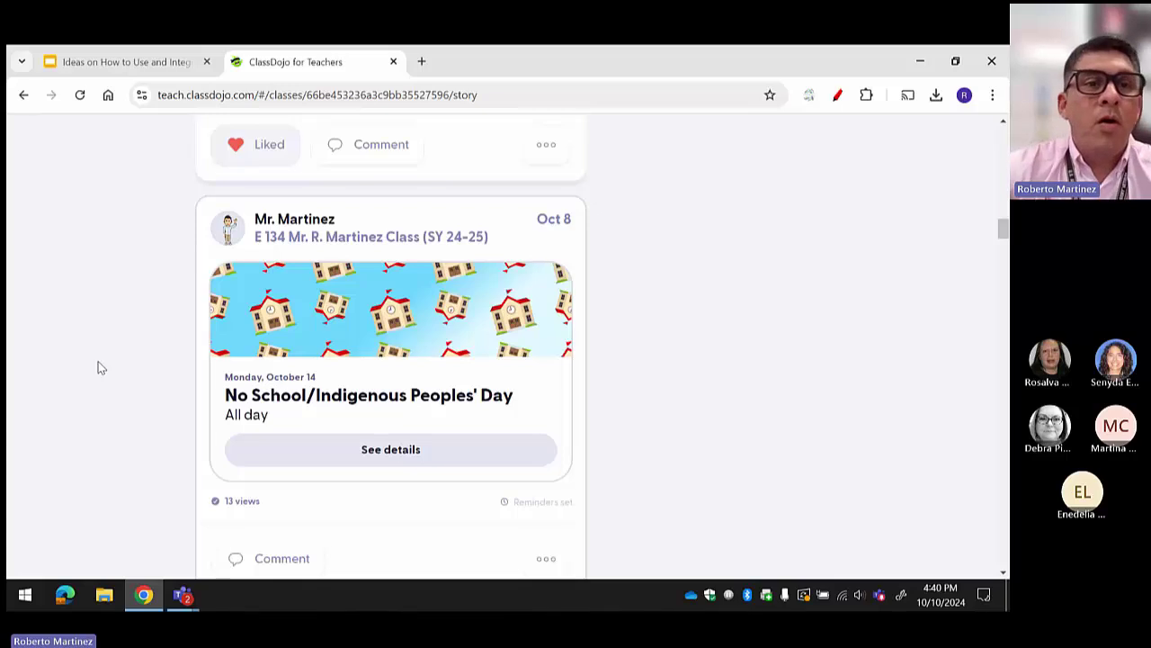
scroll(100, 367, "down", 1)
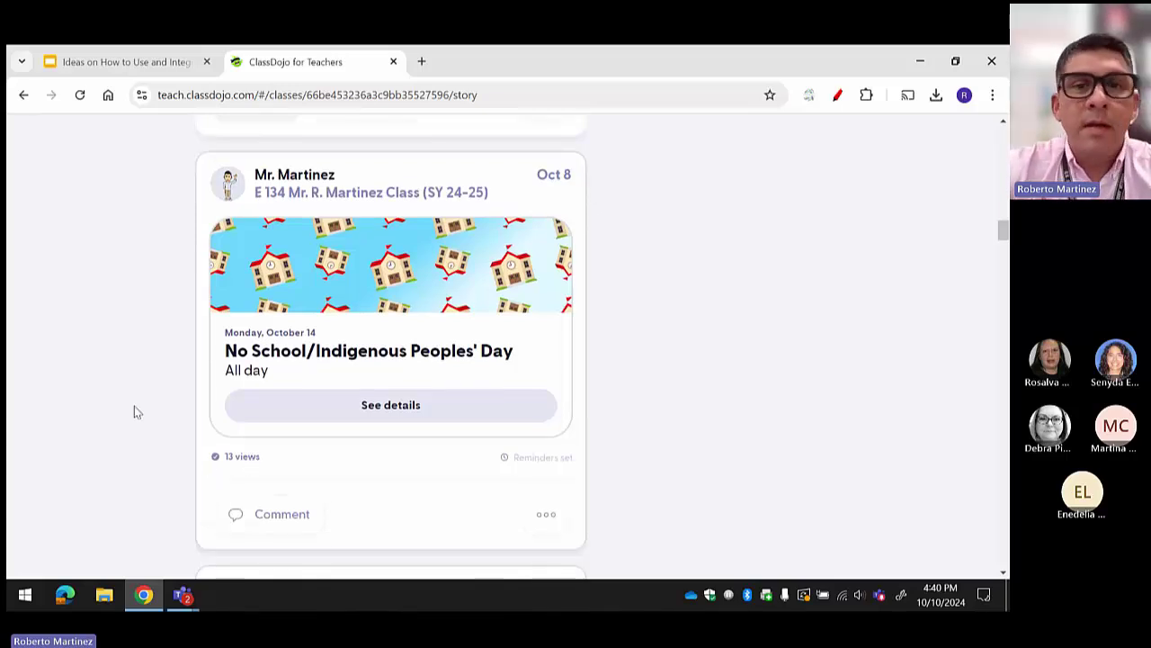
scroll(136, 411, "down", 2)
scroll(134, 406, "down", 3)
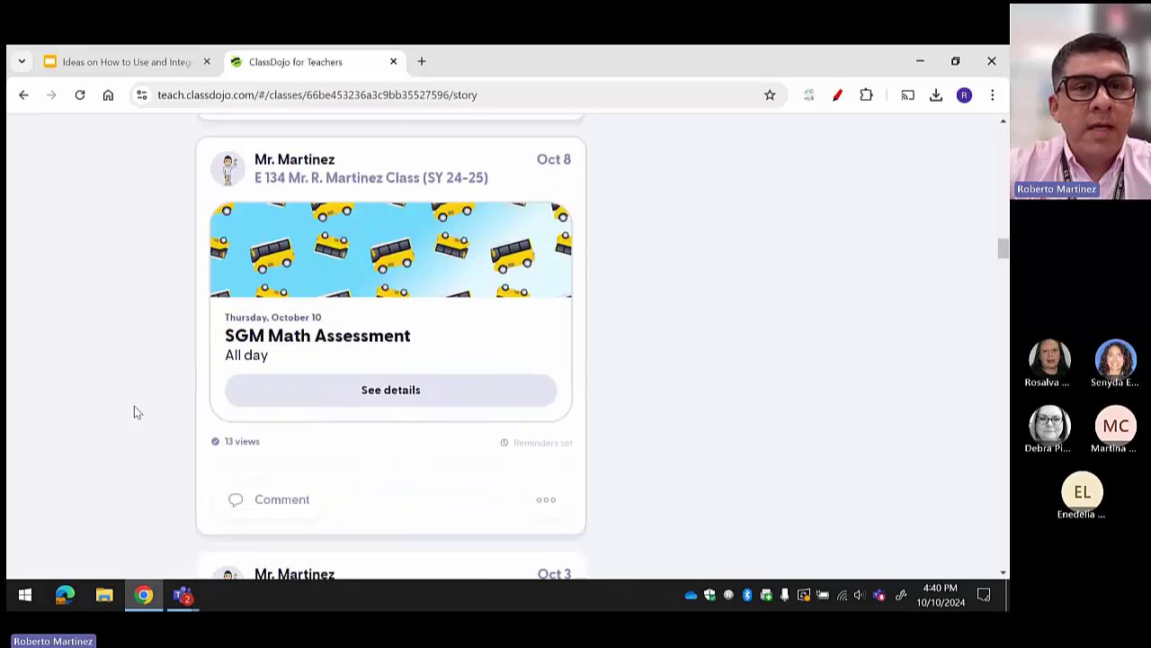
scroll(134, 412, "down", 1)
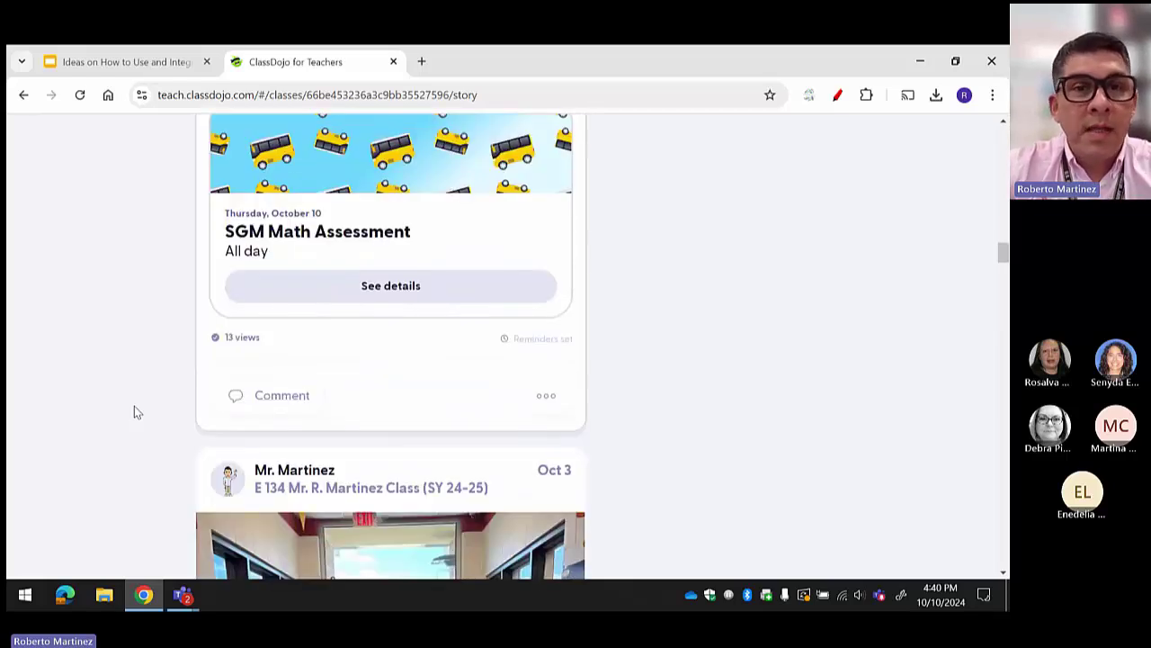
Examine the October 2 and 3 photo posts, including "Wear Pink!" and "More book buddies!", with their captions.
scroll(134, 412, "down", 4)
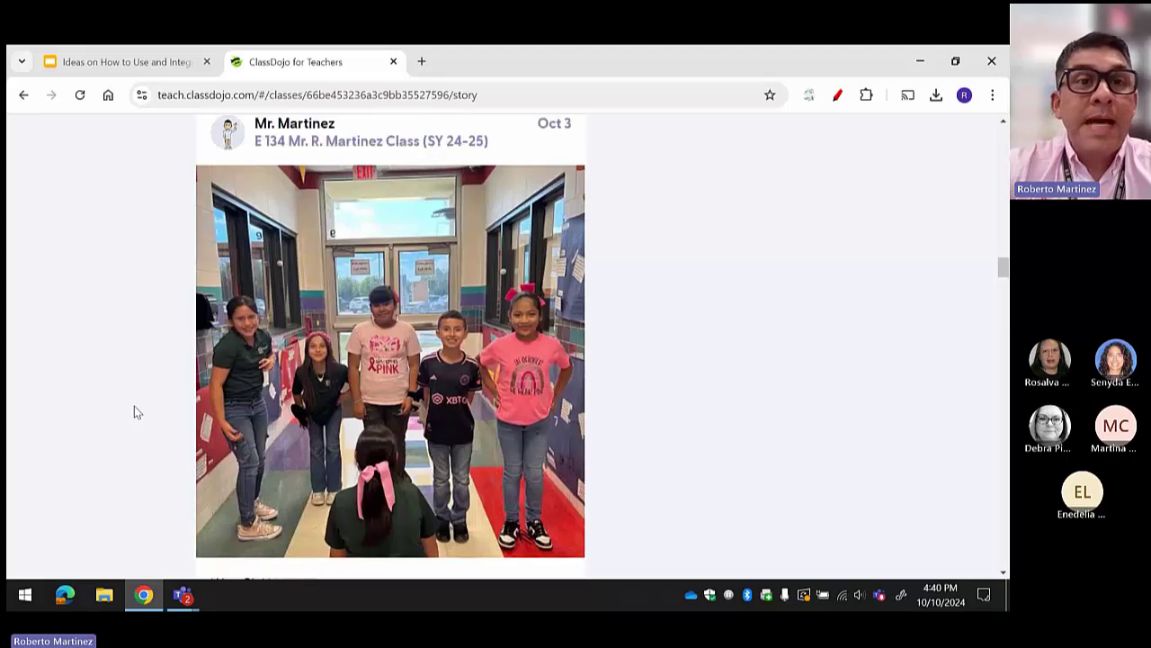
scroll(134, 412, "down", 1)
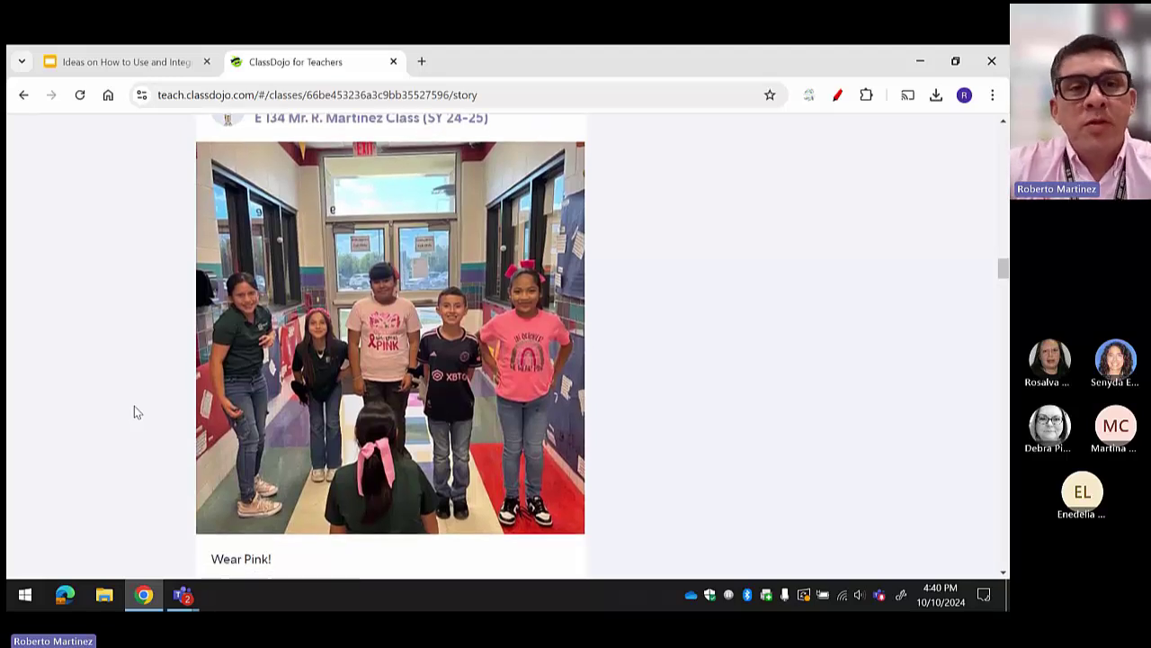
scroll(134, 407, "down", 1)
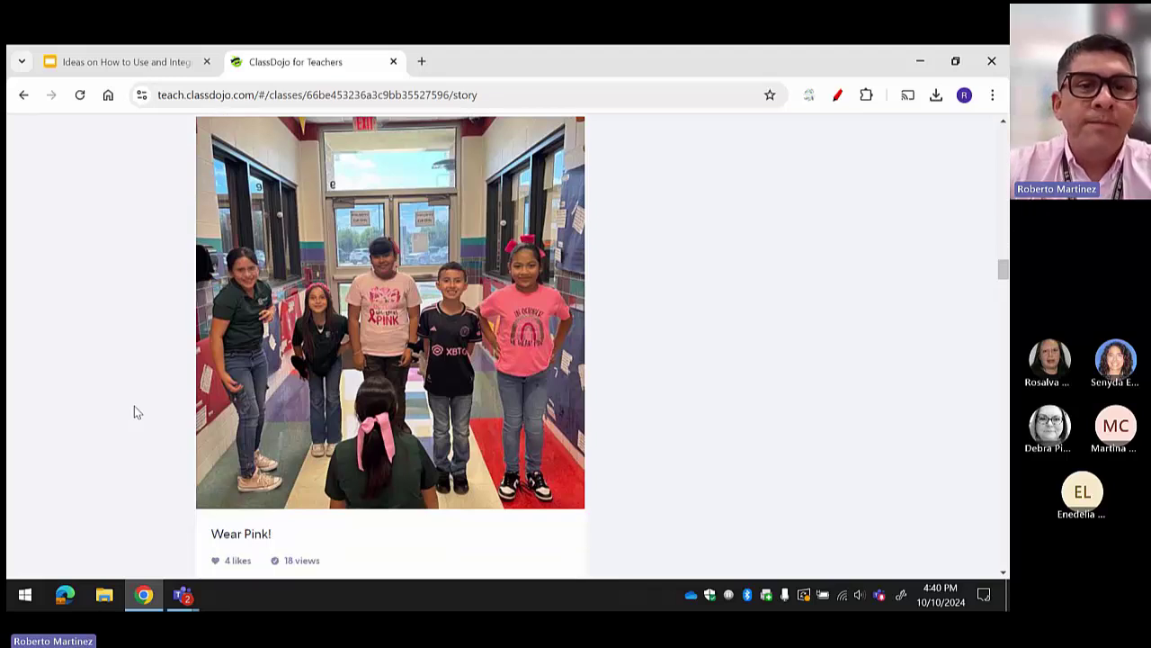
scroll(134, 412, "down", 2)
scroll(134, 407, "down", 6)
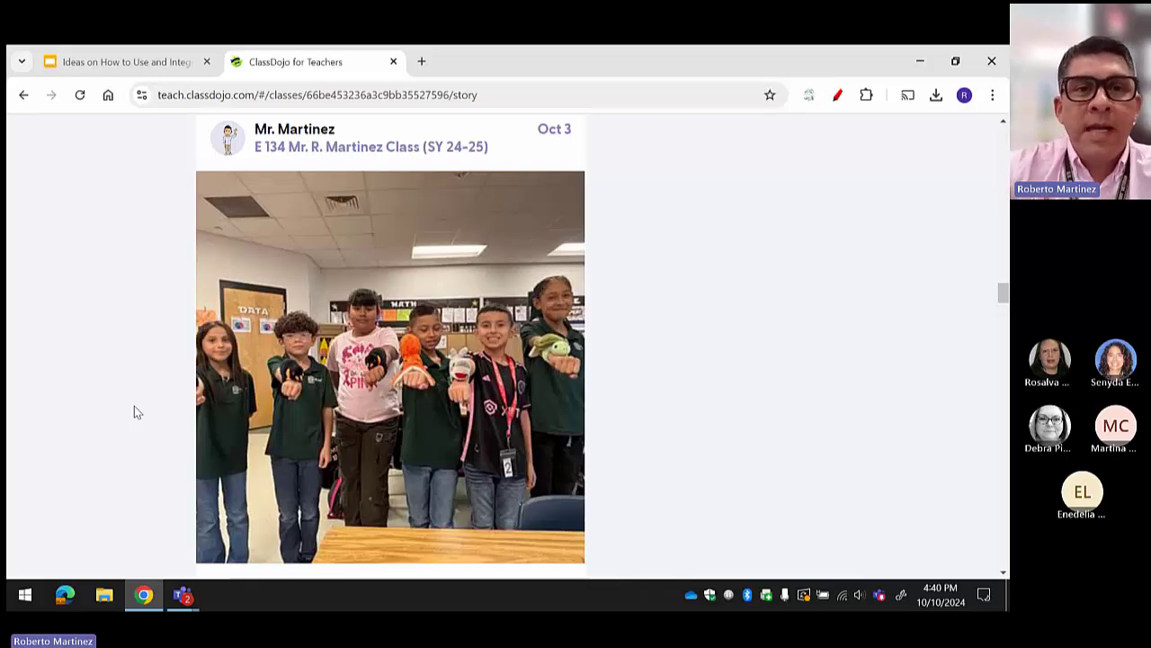
scroll(134, 408, "down", 8)
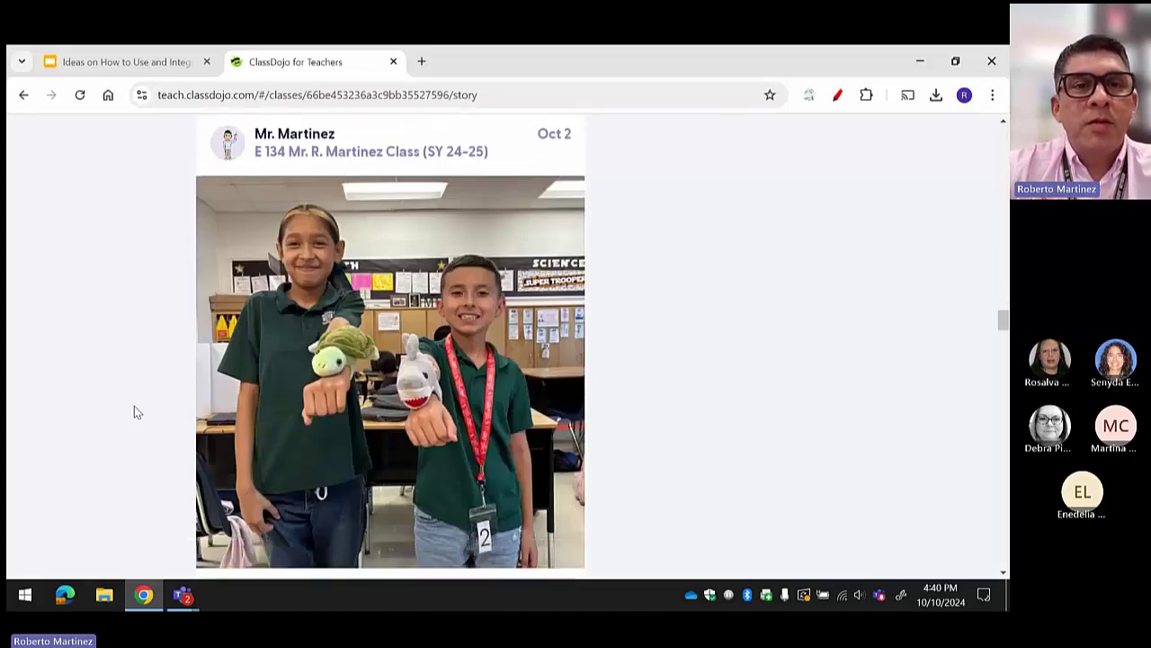
scroll(134, 412, "up", 4)
scroll(134, 412, "up", 3)
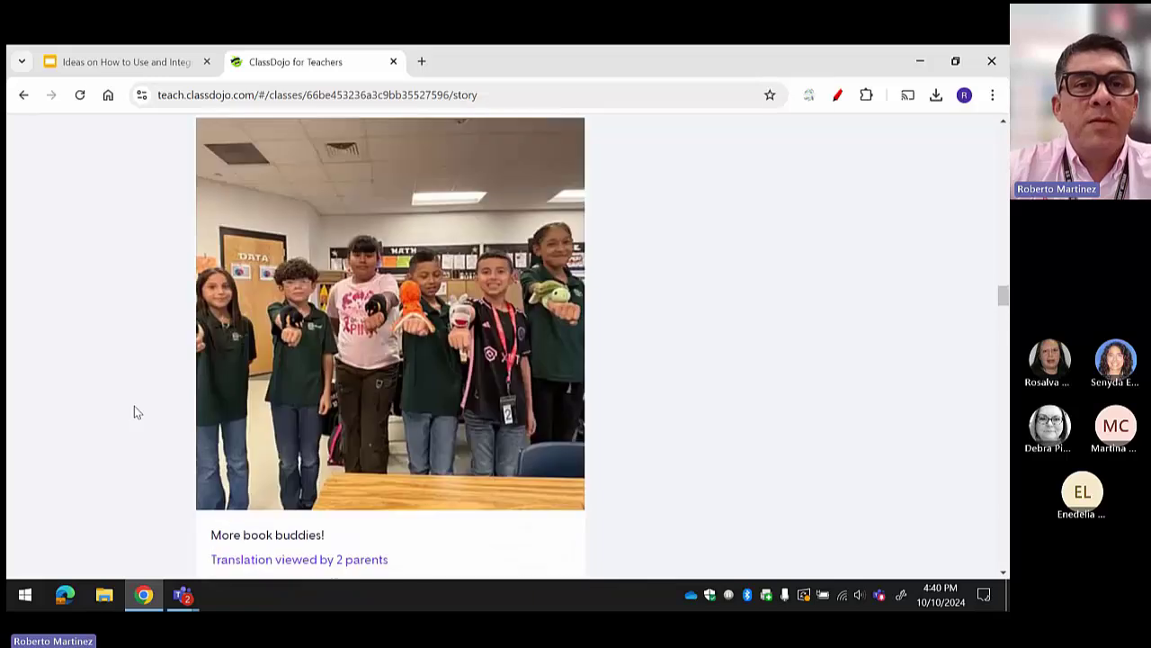
Examine the October 2 event post for "CBA: Math Assessment" and the posts around it.
scroll(134, 412, "down", 6)
scroll(135, 406, "down", 6)
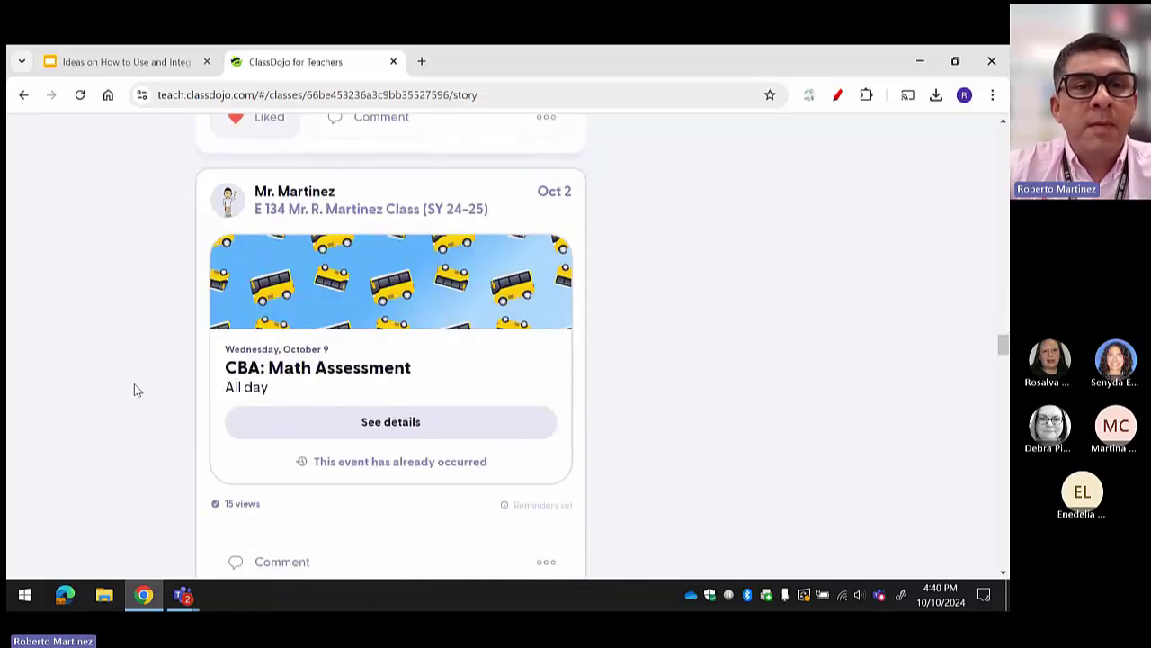
scroll(134, 385, "down", 2)
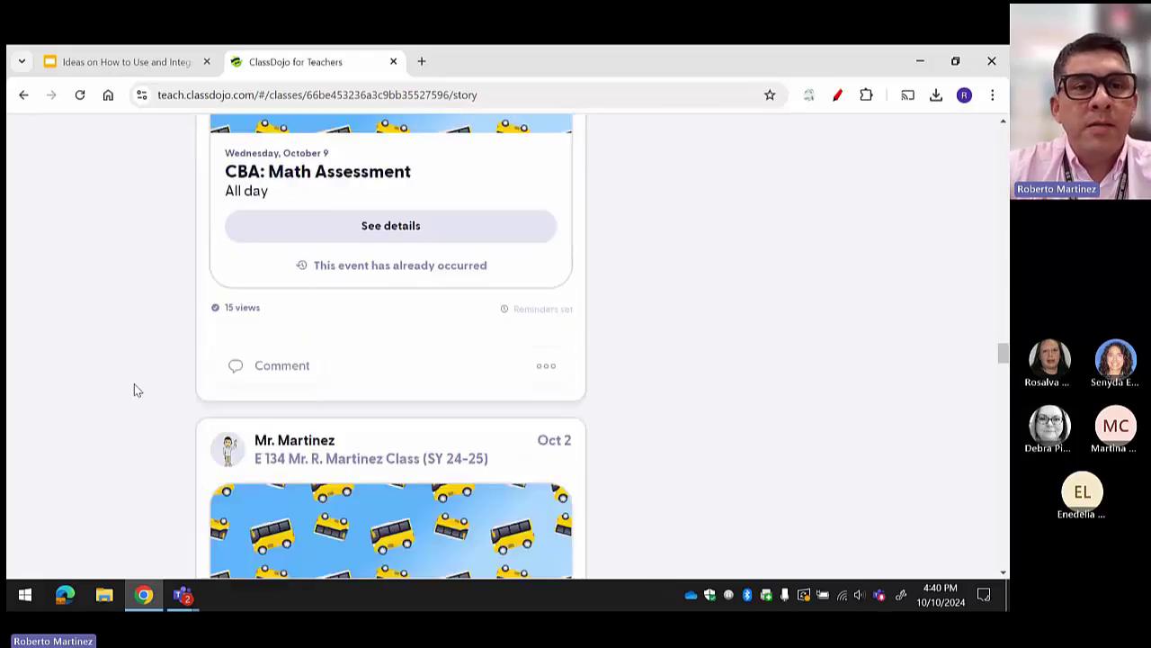
scroll(134, 384, "down", 4)
scroll(134, 388, "up", 10)
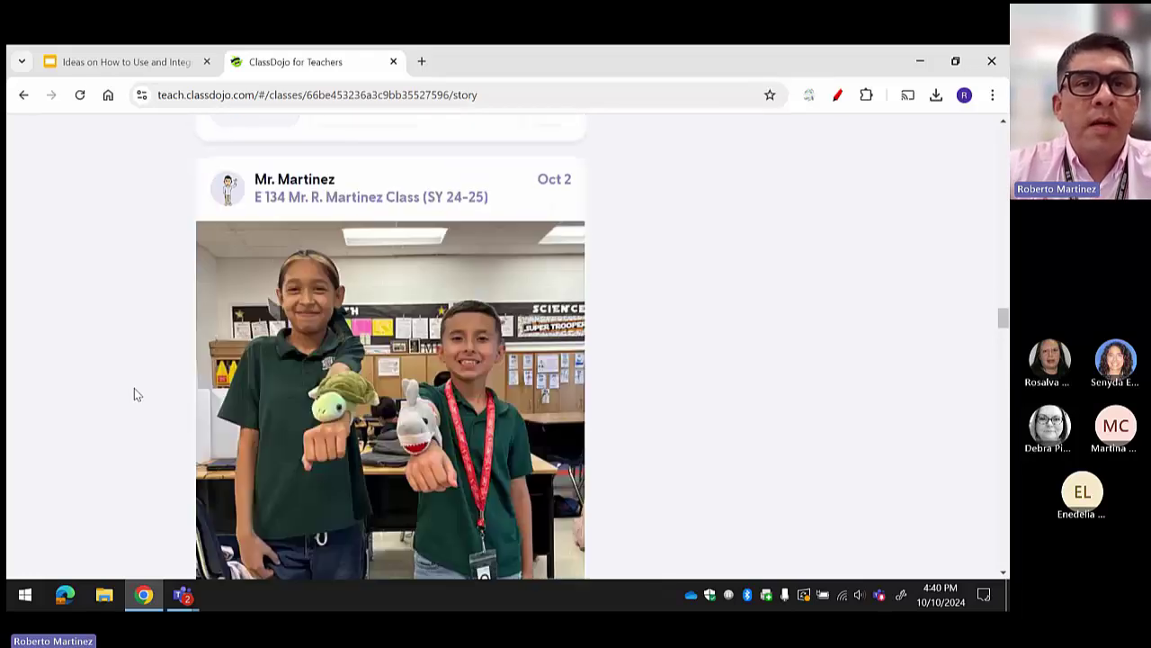
Leave the Class Story for the class's messages and open the whole-class announcement thread.
scroll(134, 394, "up", 12)
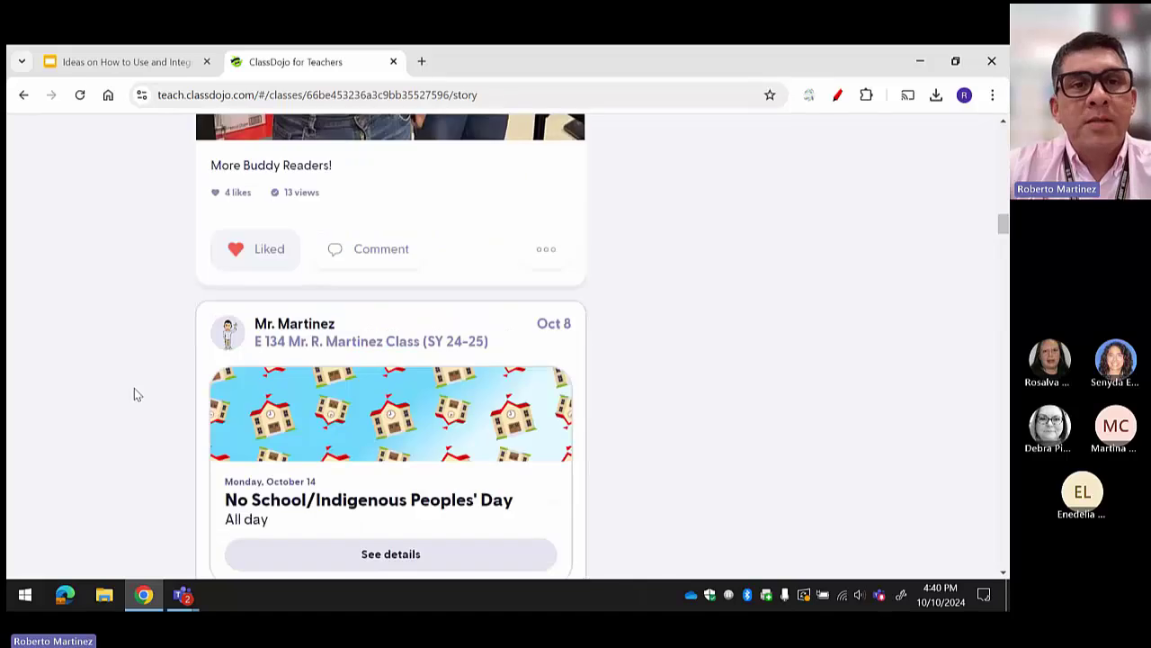
scroll(135, 394, "up", 10)
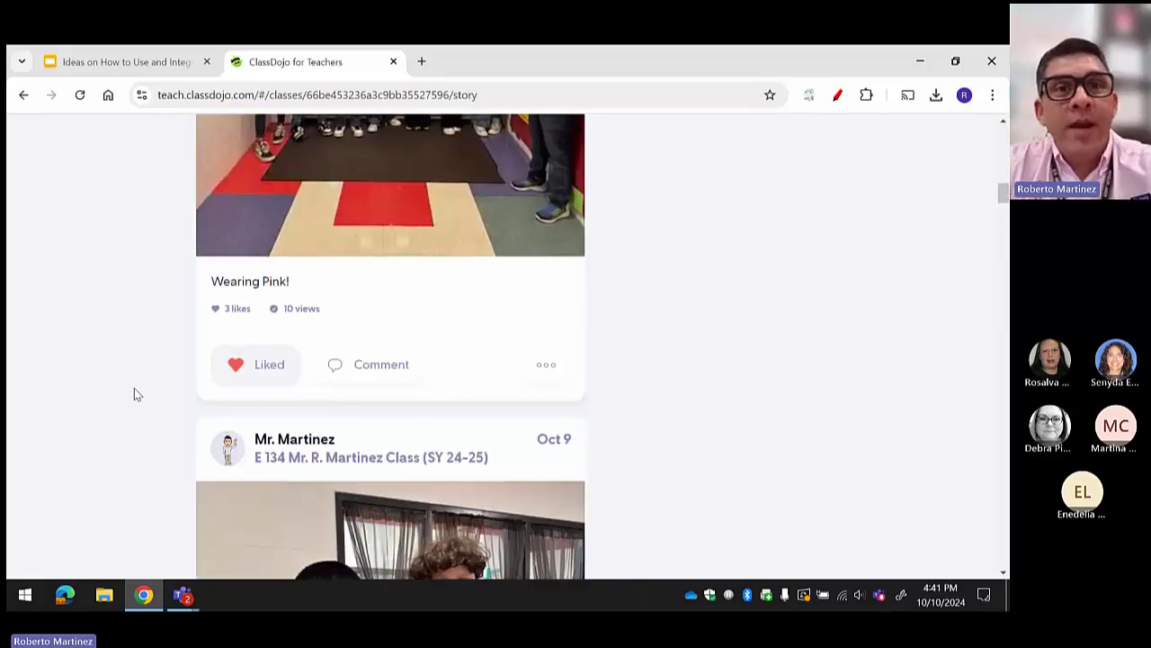
scroll(134, 388, "up", 10)
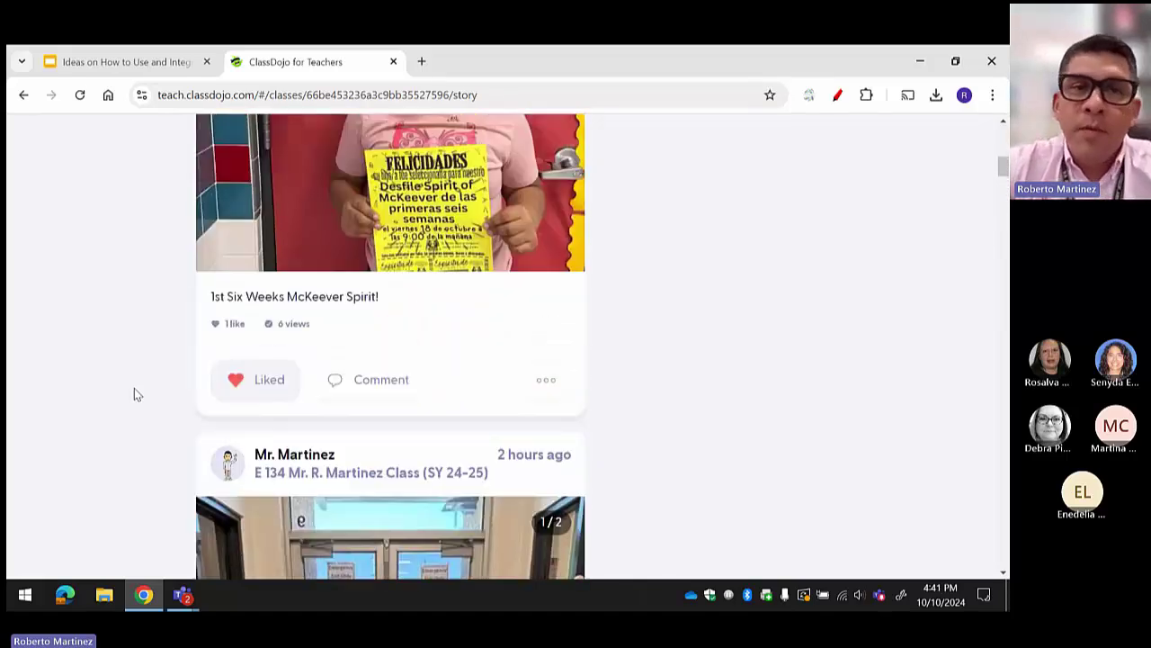
scroll(134, 387, "up", 10)
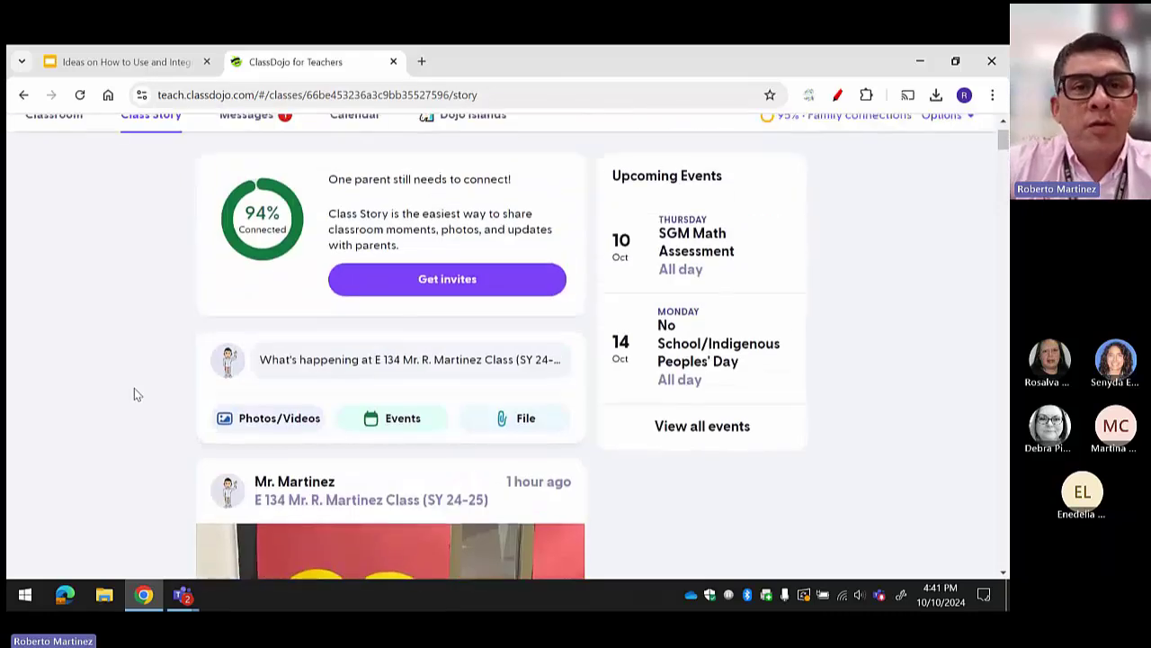
scroll(134, 388, "up", 1)
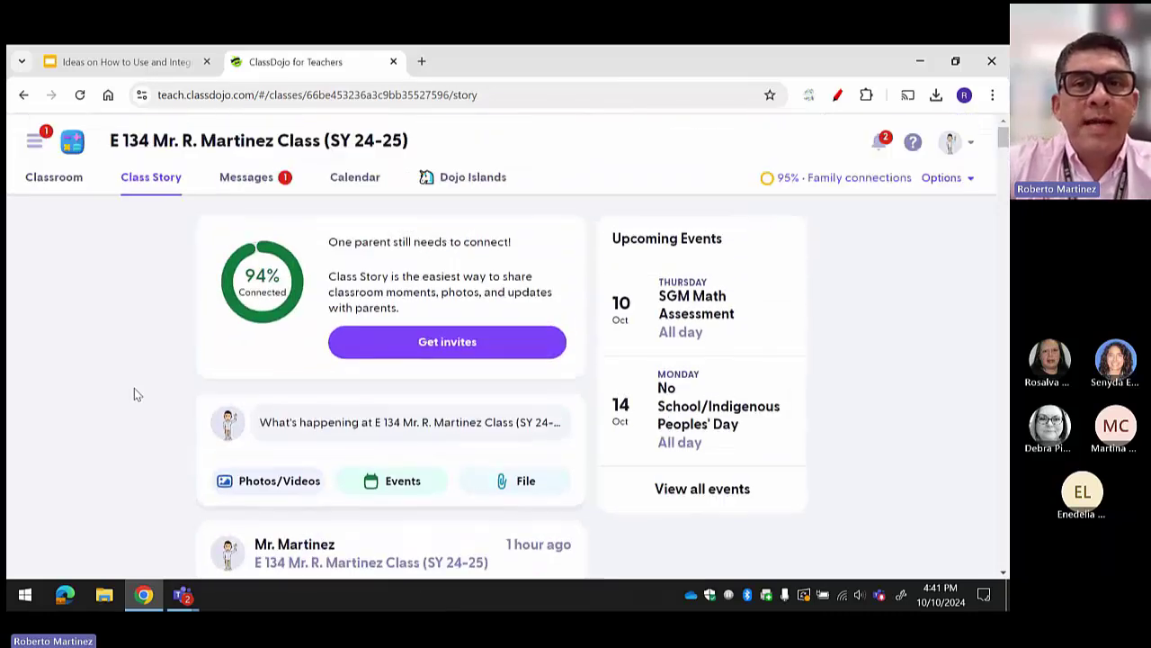
left_click(249, 178)
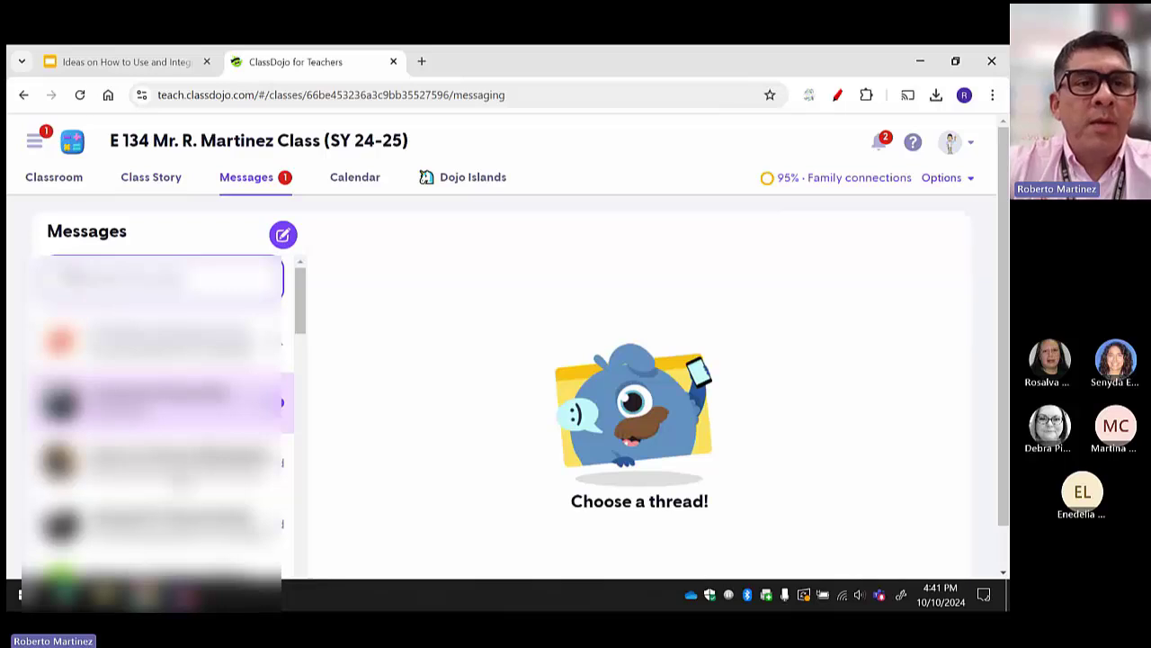
left_click(162, 276)
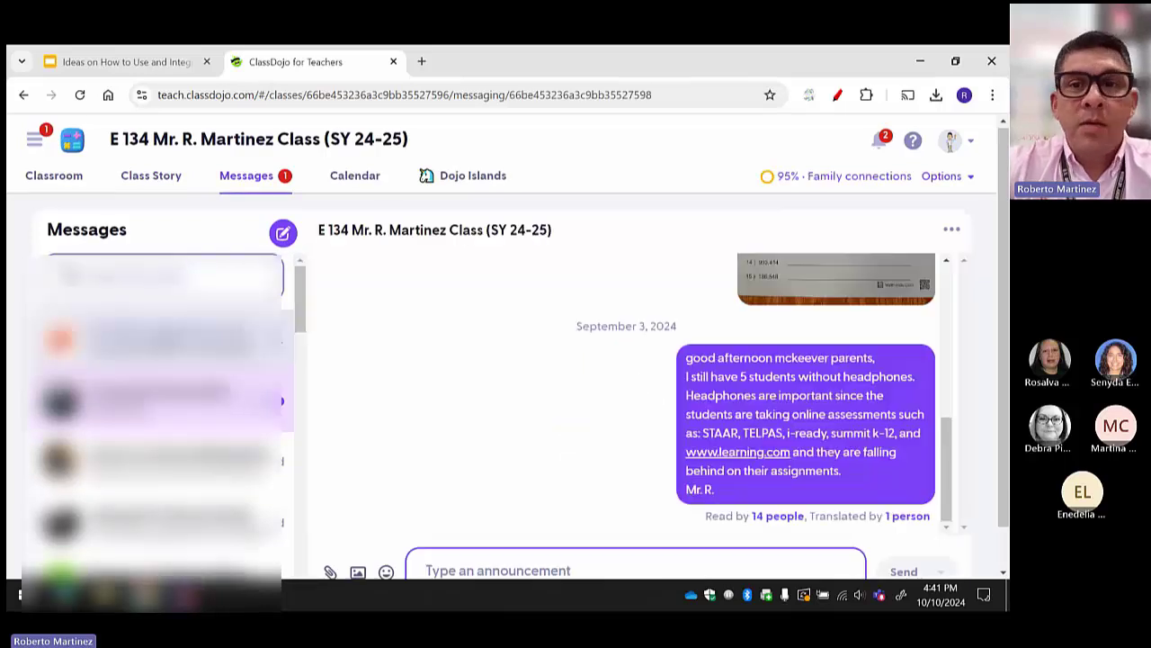
Review the announcements sent to parents and view who has read the September 3 message about headphones.
scroll(437, 380, "up", 10)
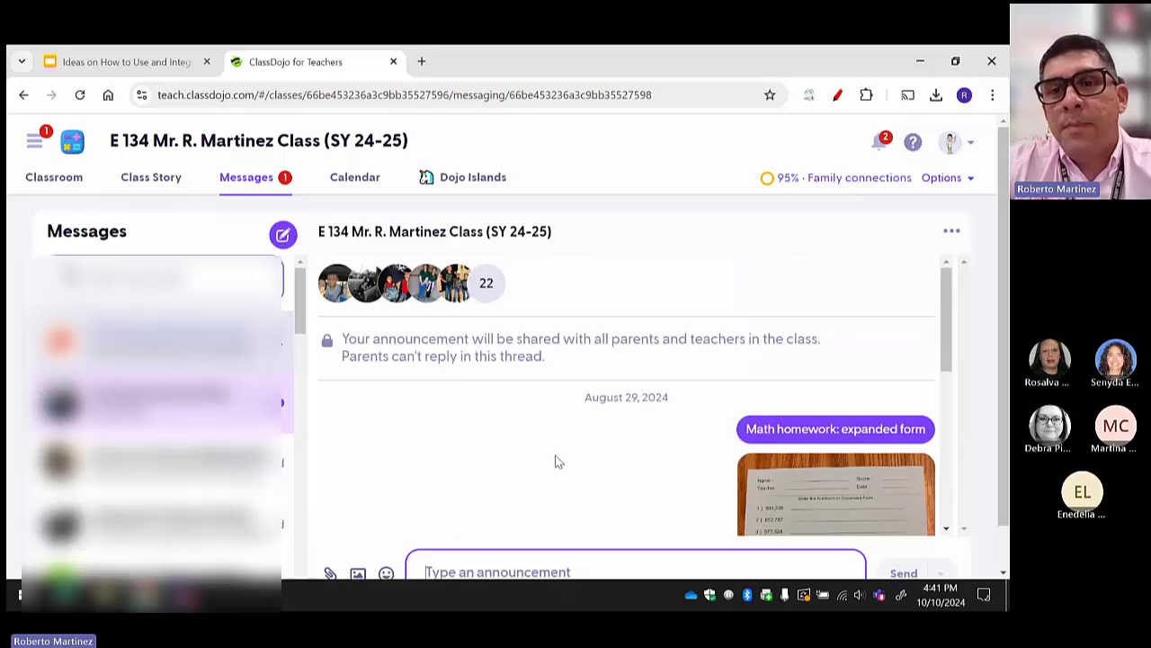
scroll(550, 459, "down", 10)
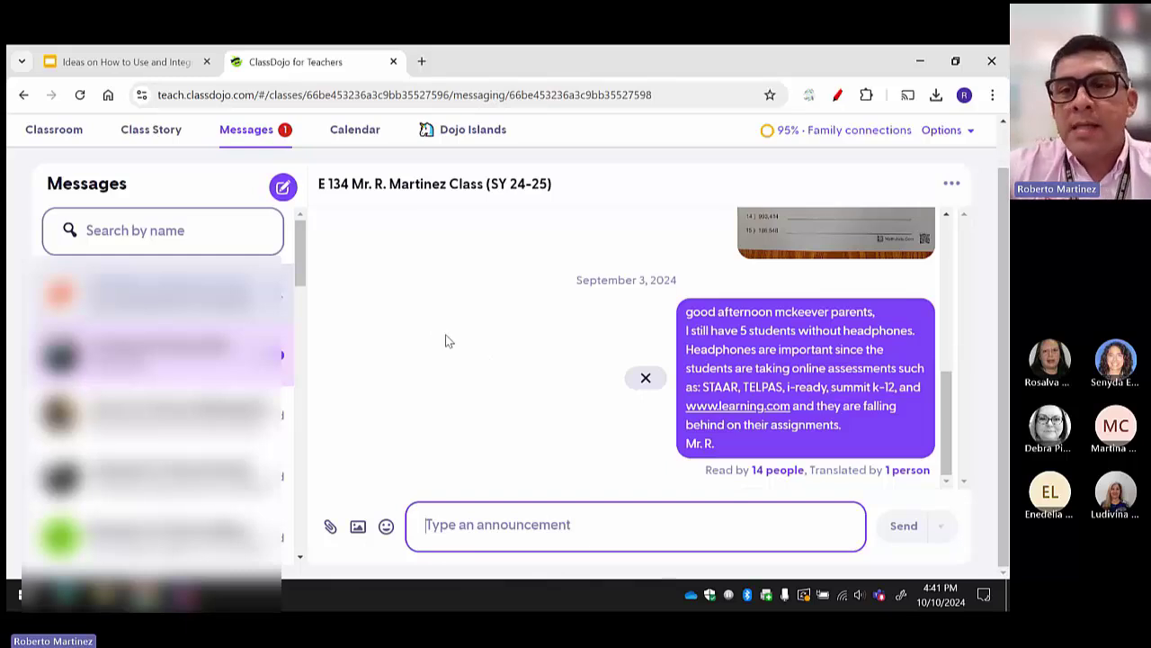
left_click(905, 474)
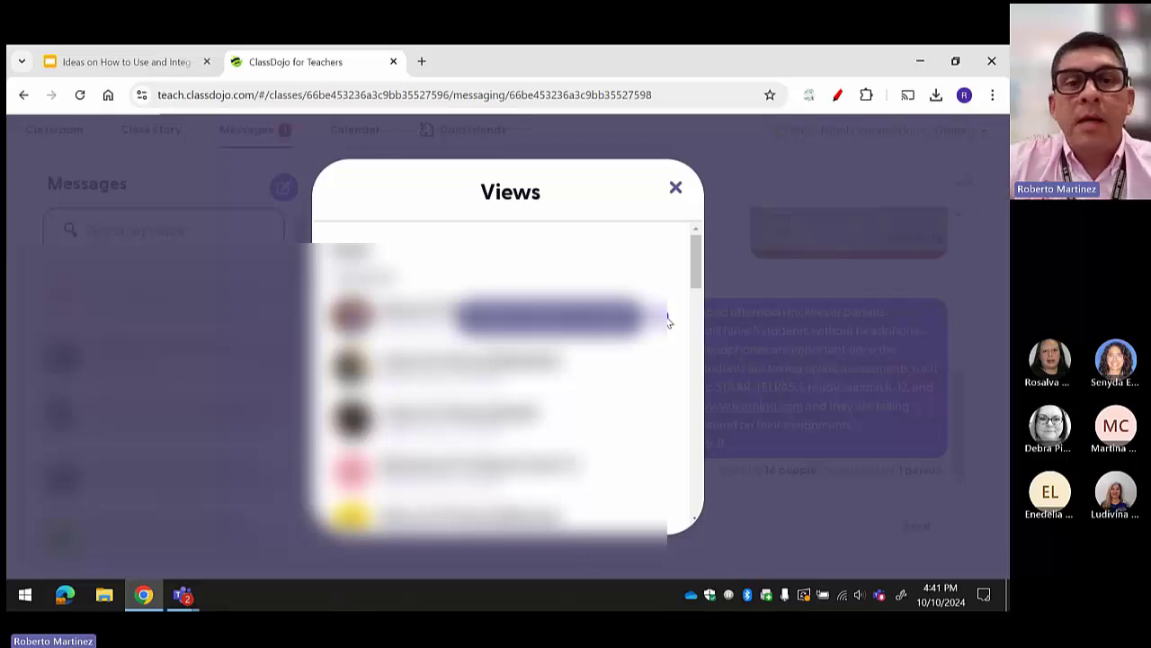
Close the message's viewer list and return to the Class Story to look over its newest post.
left_click(675, 187)
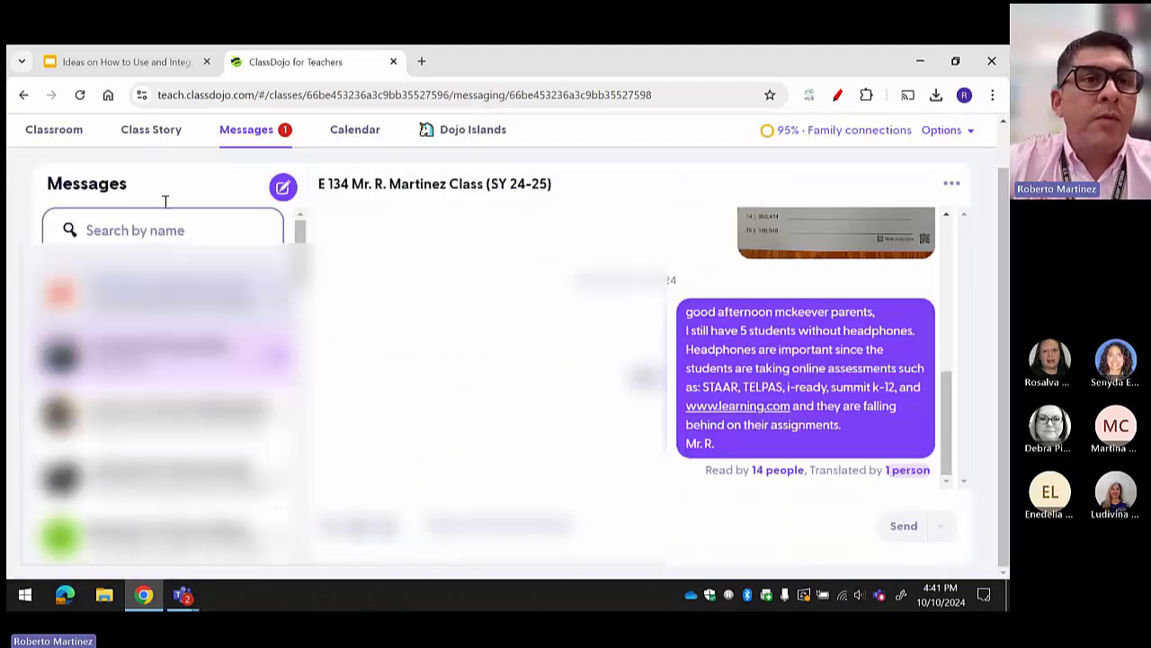
left_click(153, 135)
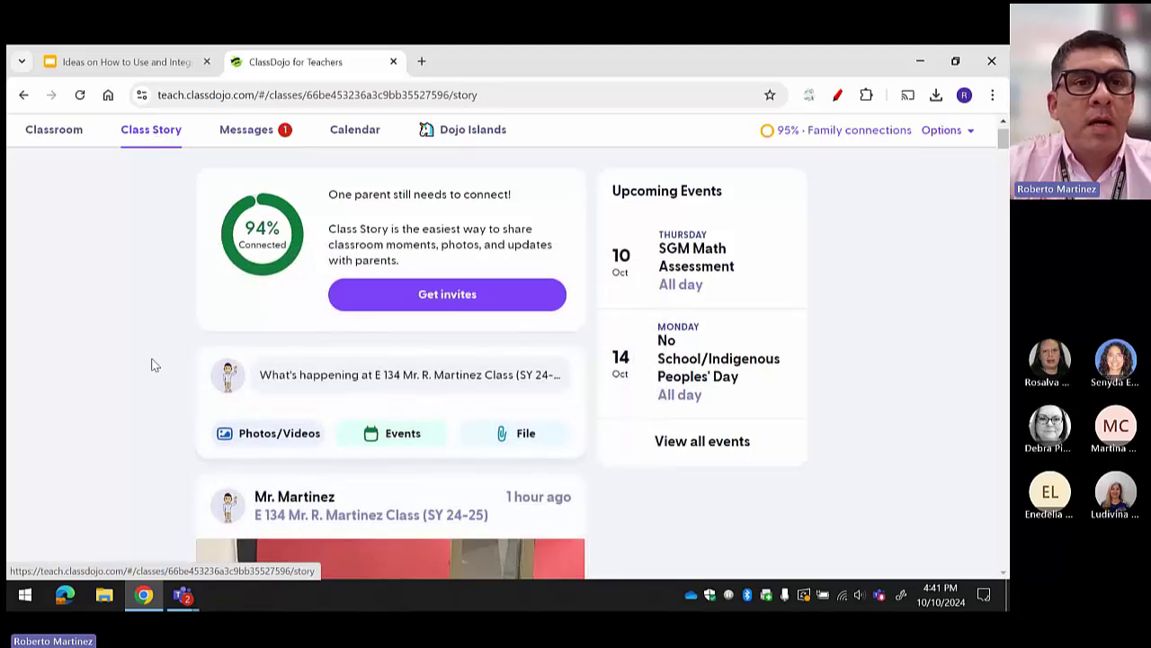
scroll(151, 364, "down", 5)
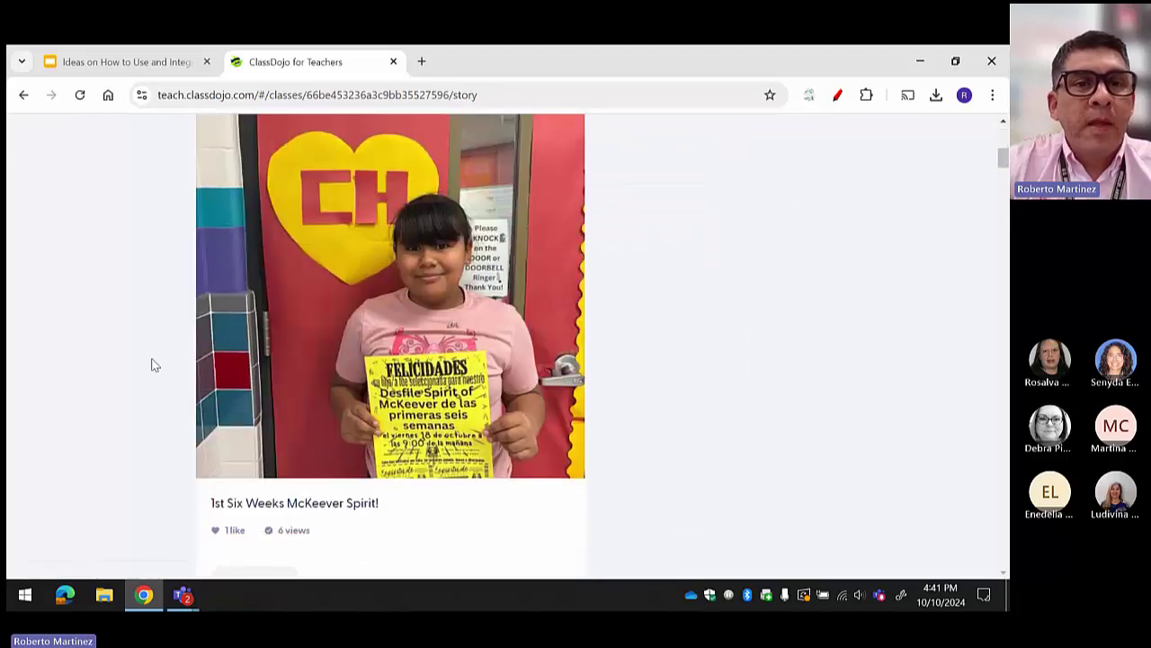
scroll(149, 364, "up", 4)
scroll(126, 324, "up", 3)
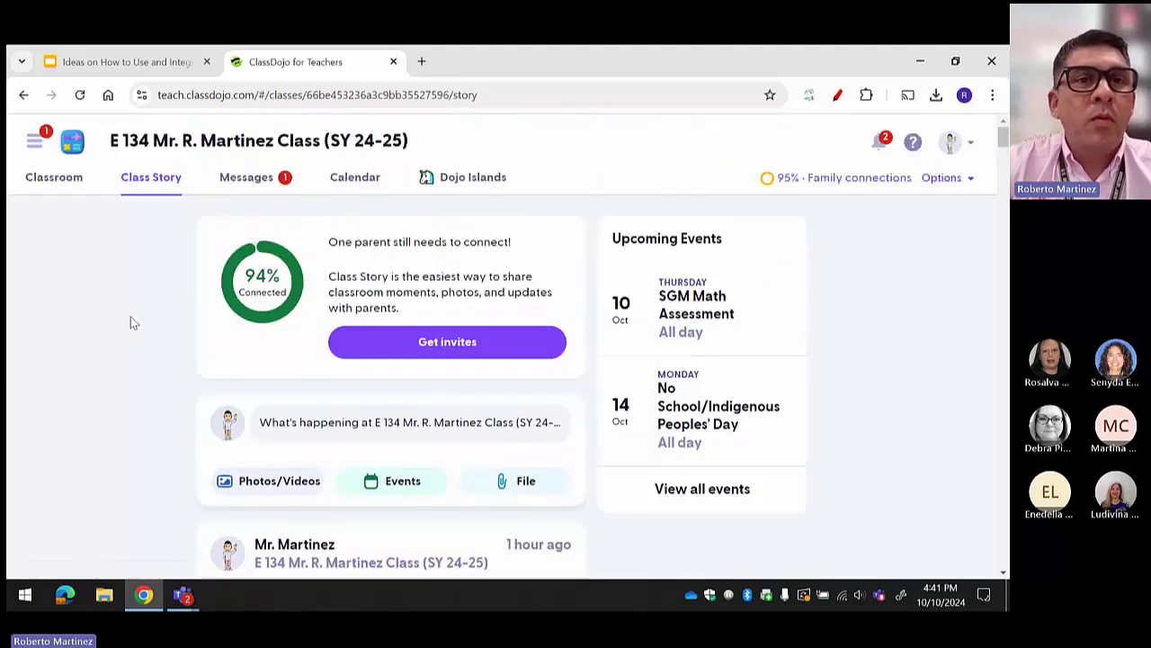
Go back to the class messages and look through the list of parent threads.
left_click(247, 177)
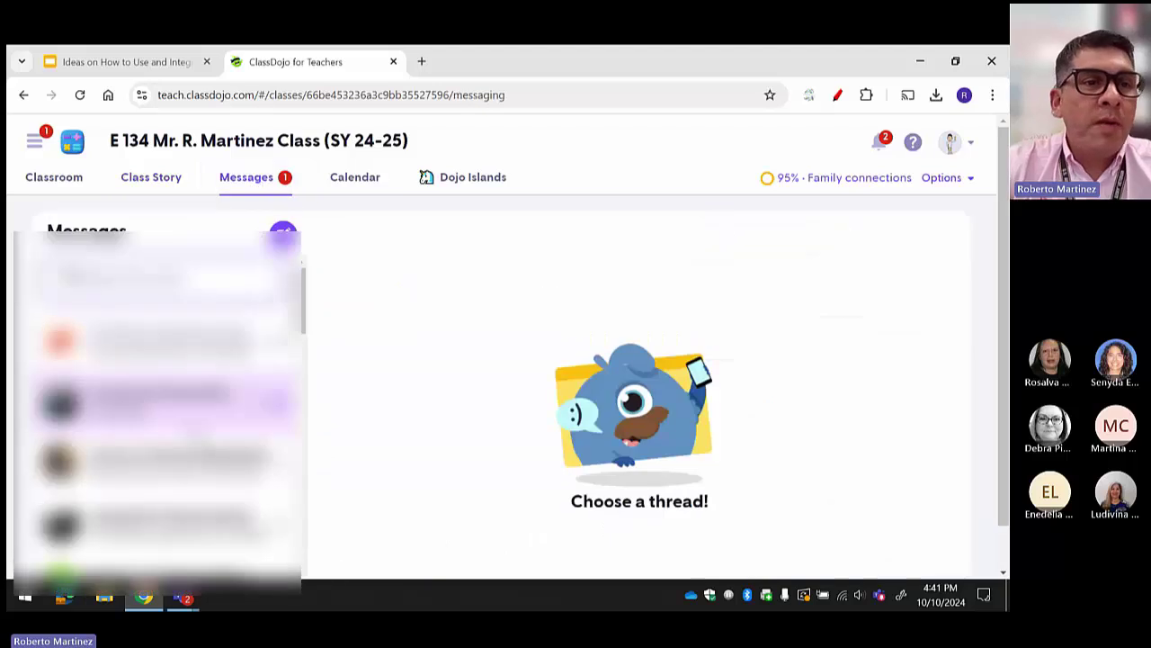
scroll(301, 262, "down", 5)
scroll(301, 261, "down", 3)
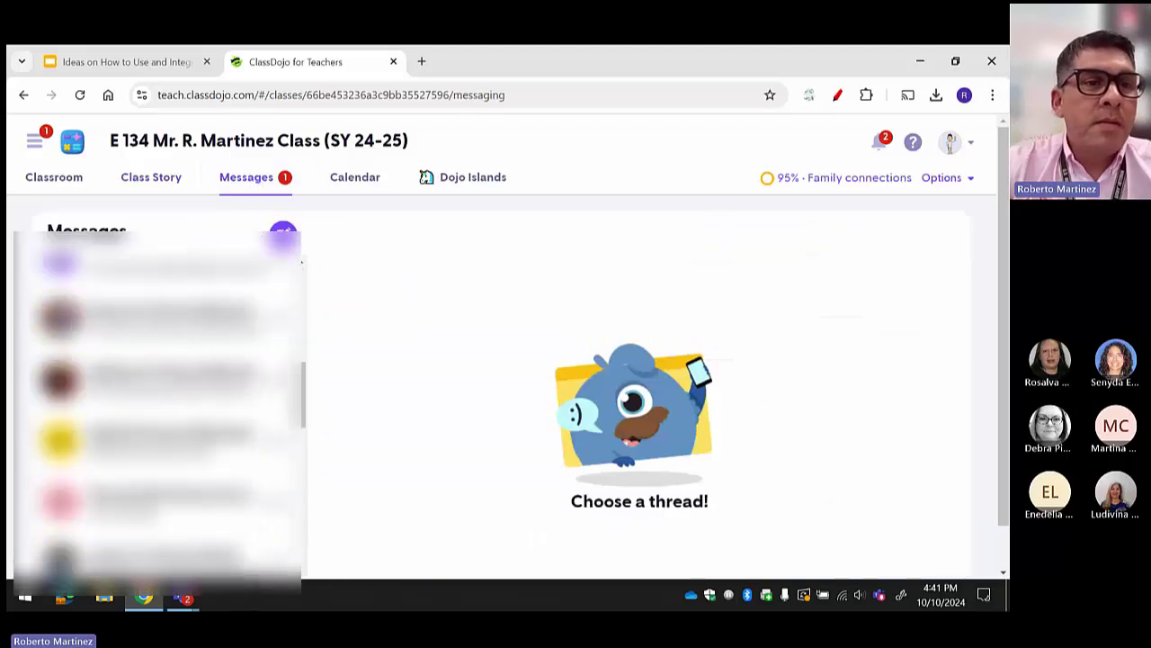
scroll(301, 261, "up", 2)
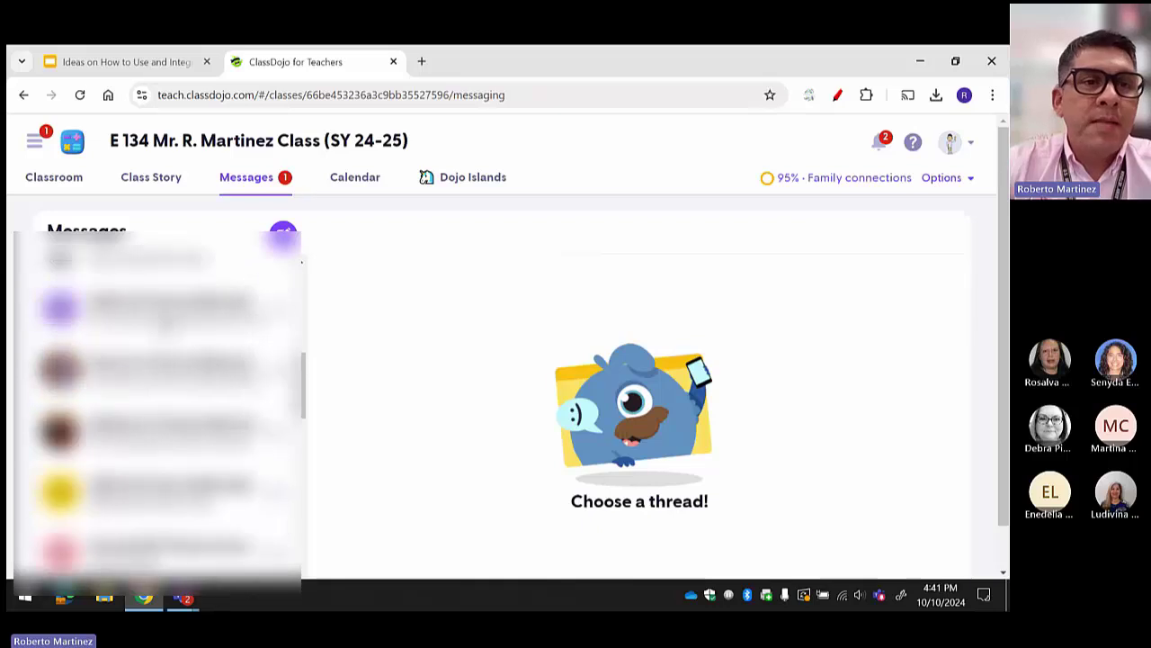
scroll(301, 262, "up", 4)
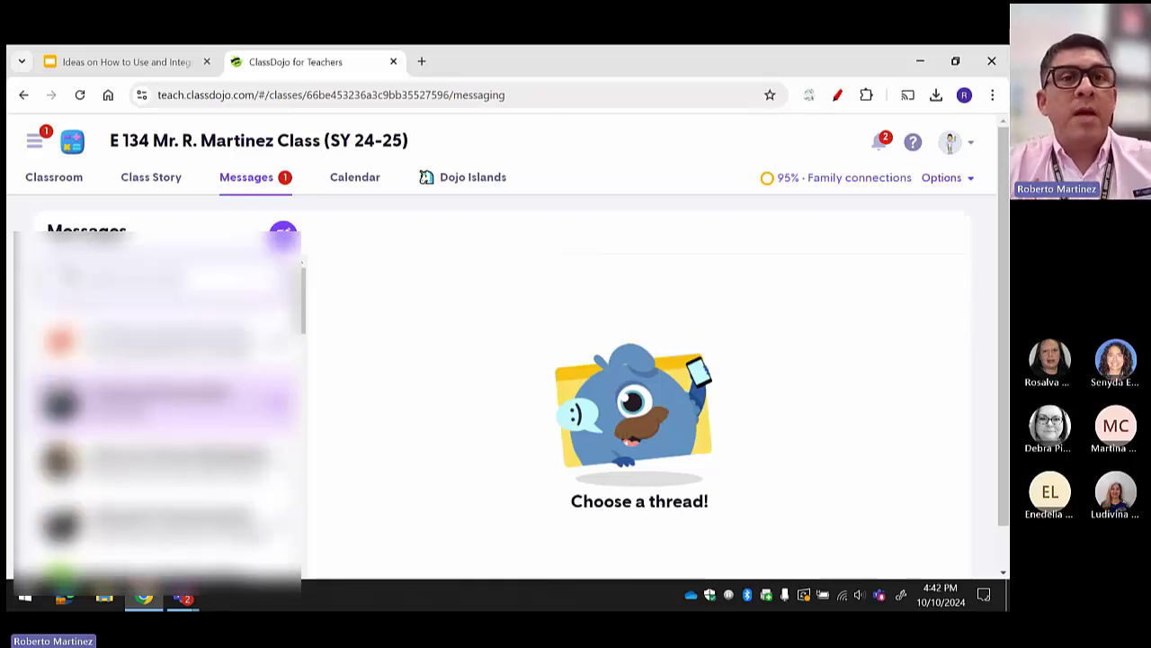
View the class calendar's upcoming events and the Dojo Islands page.
left_click(369, 179)
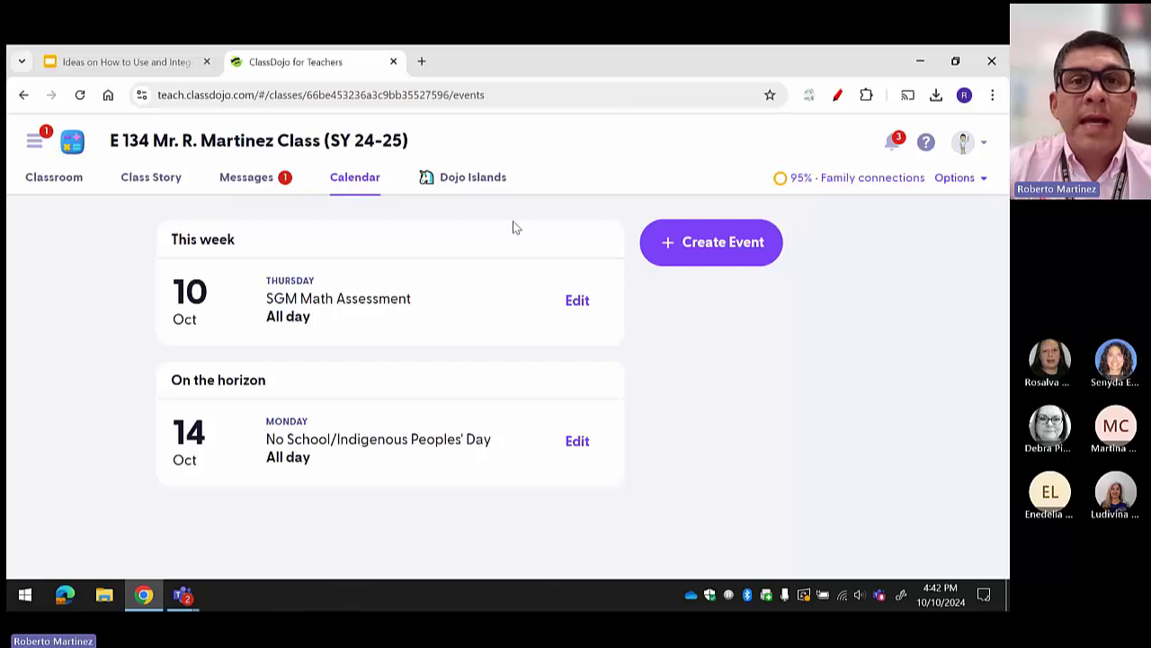
left_click(463, 180)
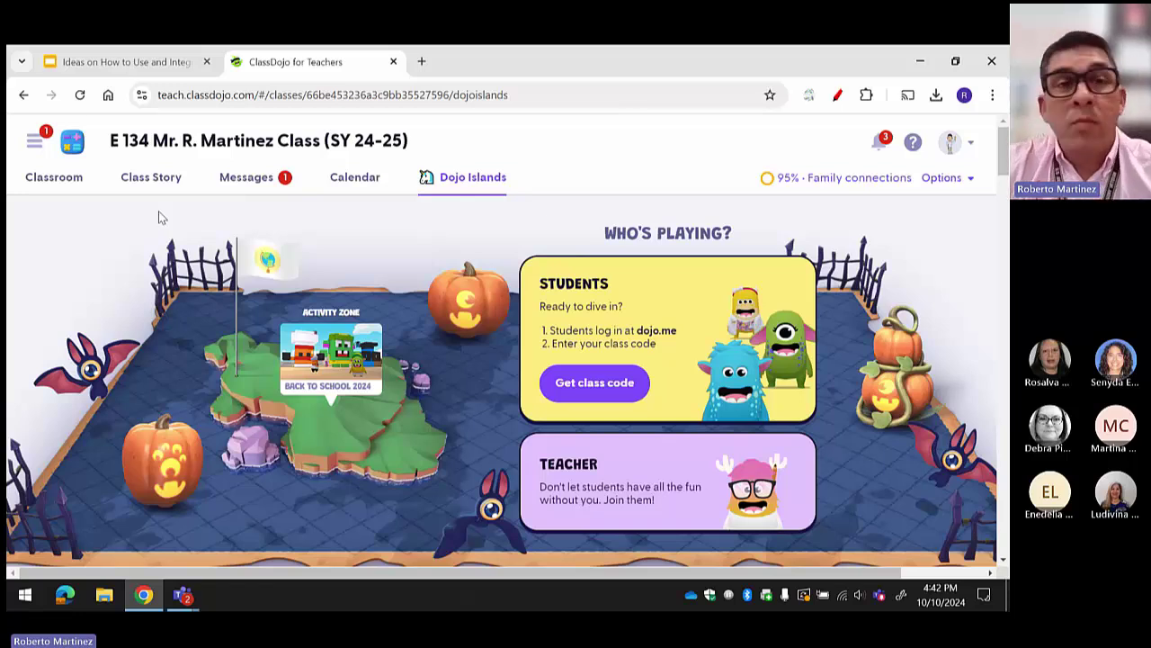
Return to the classroom overview, open the family connections, and review the ways to invite families.
left_click(74, 183)
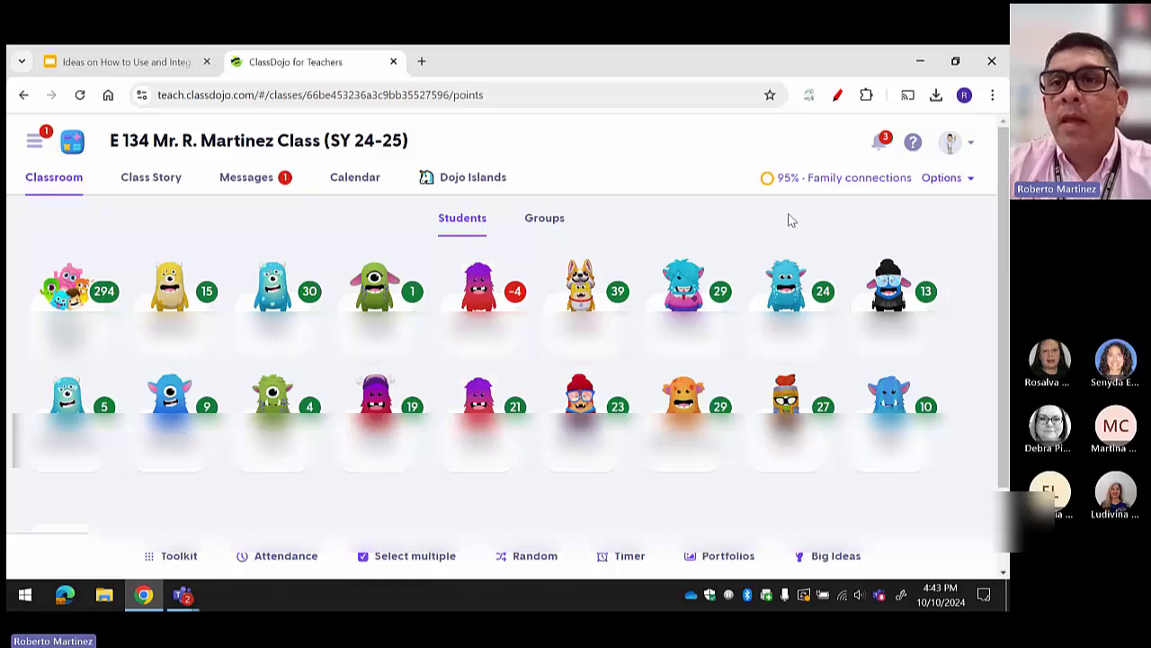
right_click(847, 187)
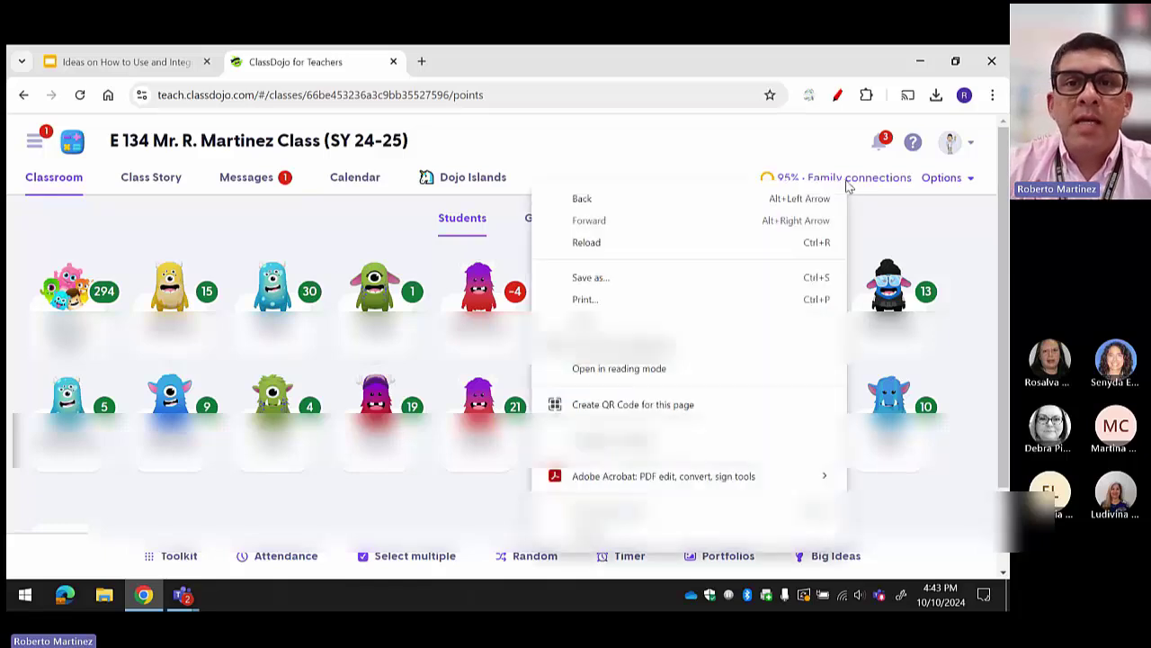
right_click(950, 211)
left_click(820, 180)
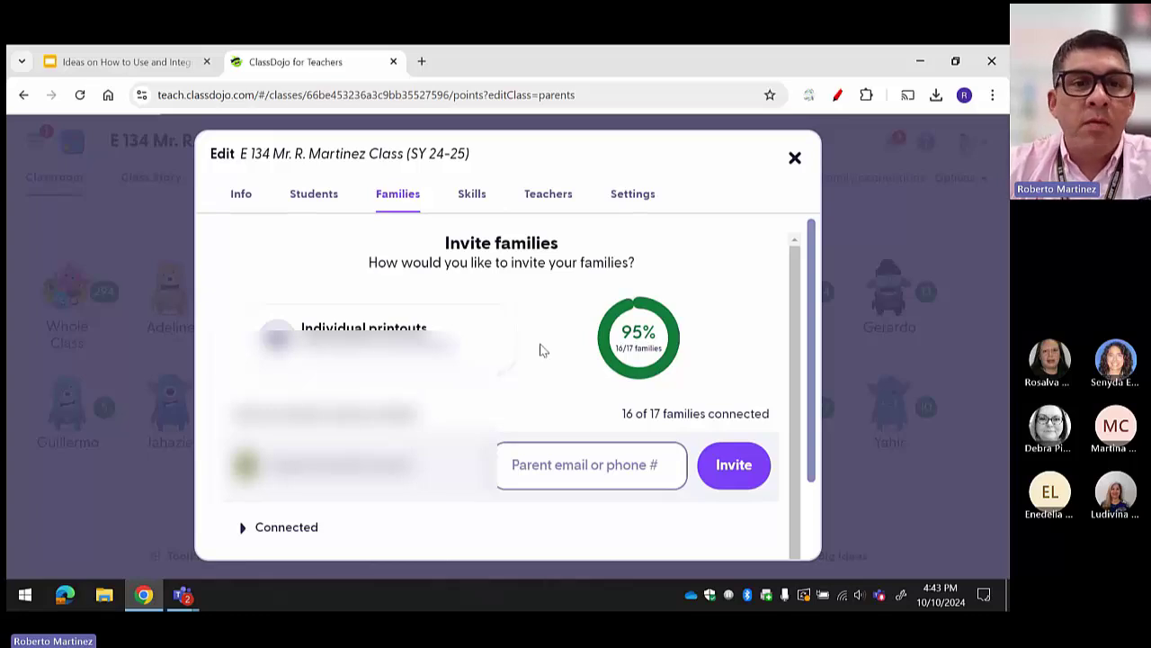
scroll(540, 350, "down", 1)
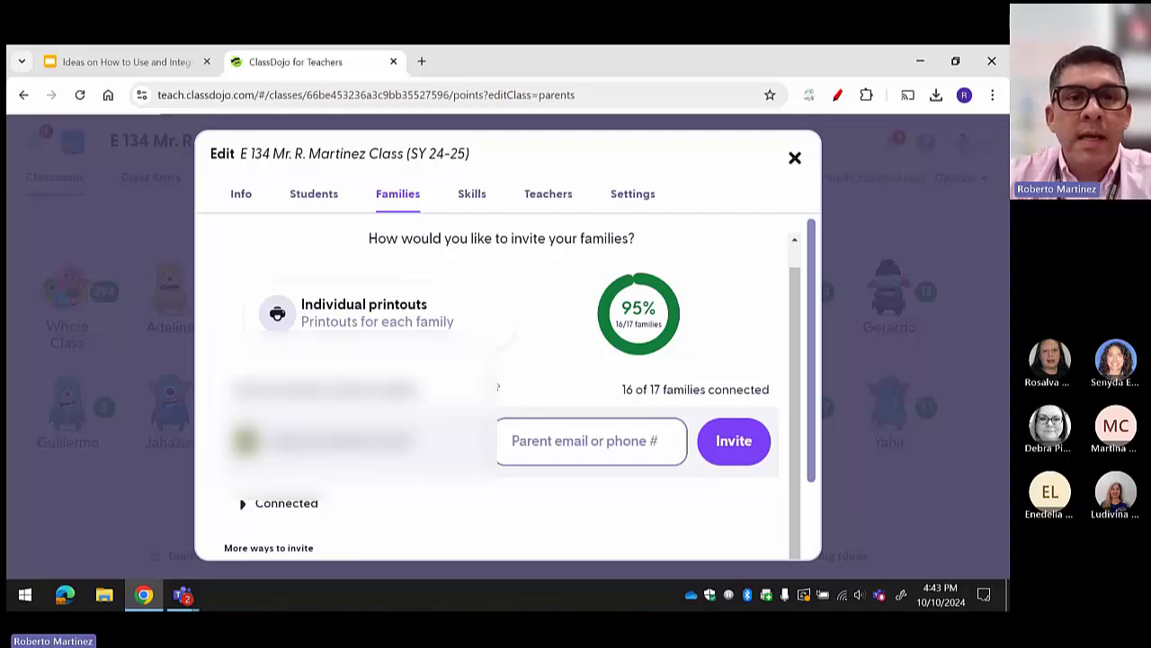
scroll(497, 387, "down", 3)
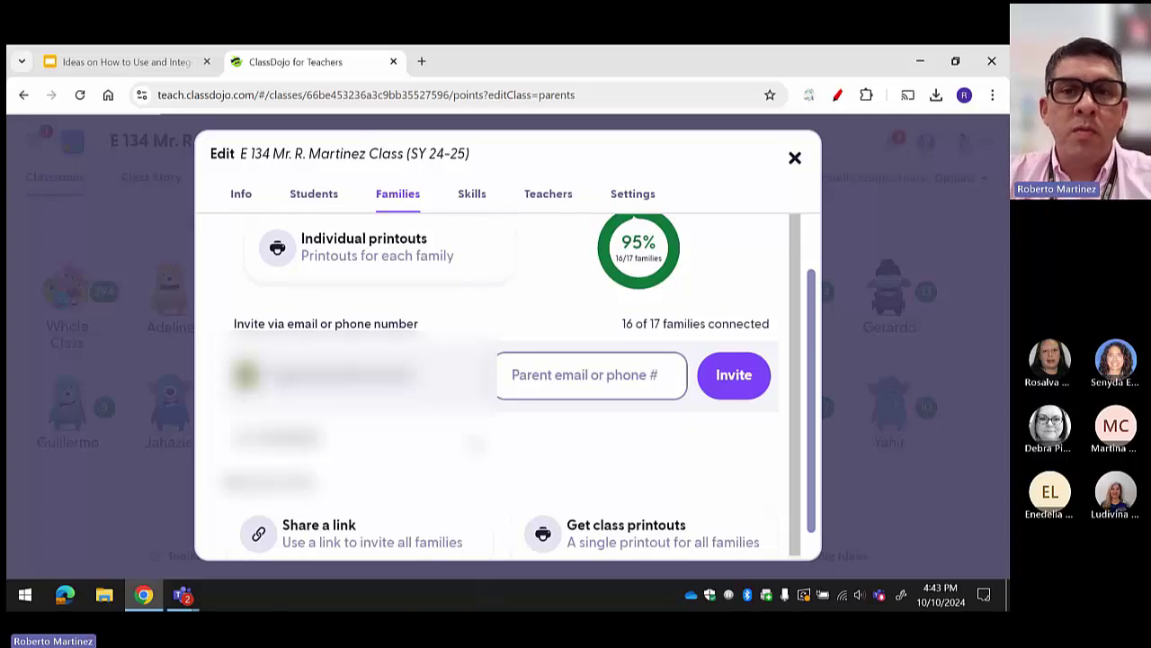
scroll(506, 384, "down", 1)
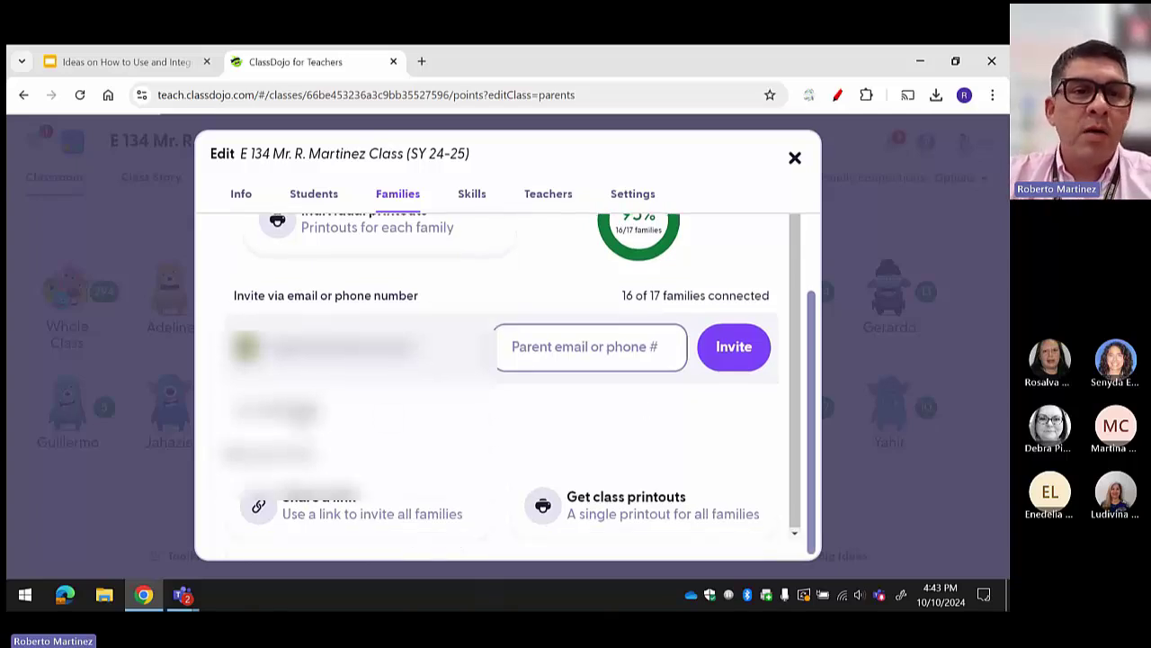
Review the connected families, matching each student with the linked parents.
scroll(504, 378, "down", 5)
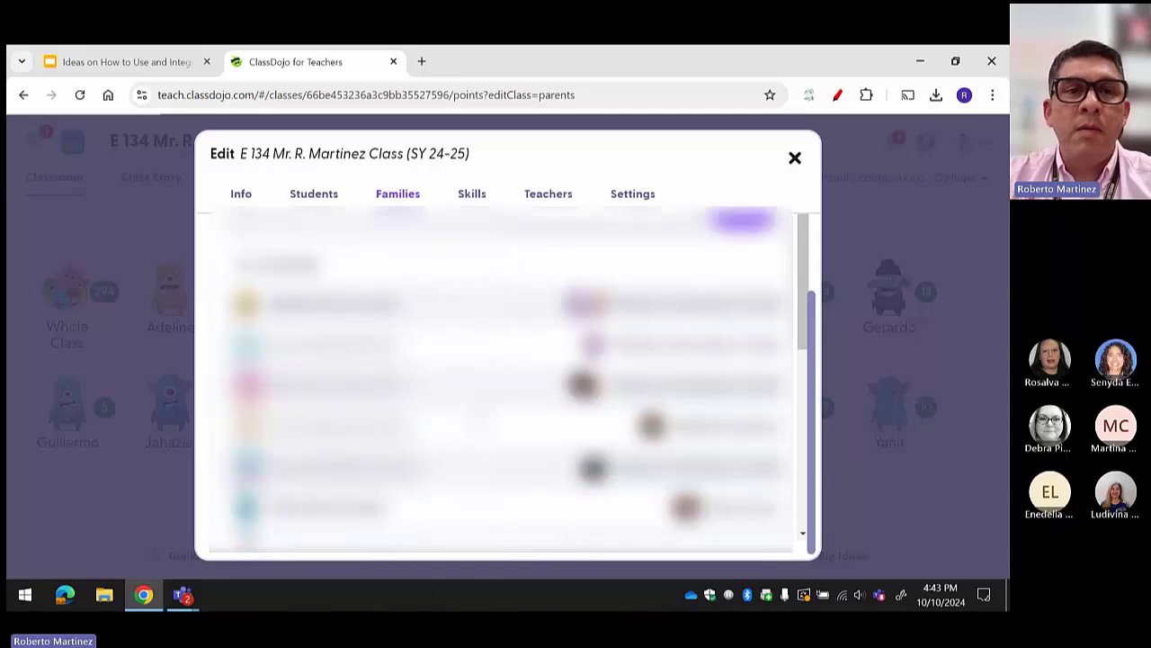
scroll(504, 378, "down", 3)
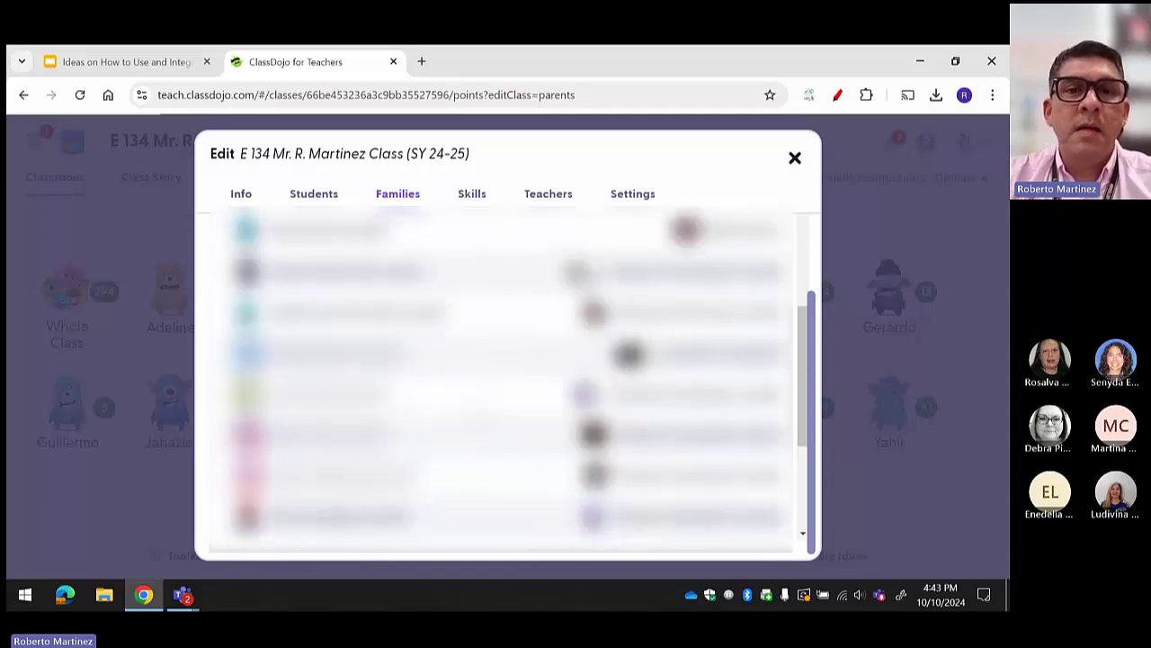
scroll(504, 377, "up", 3)
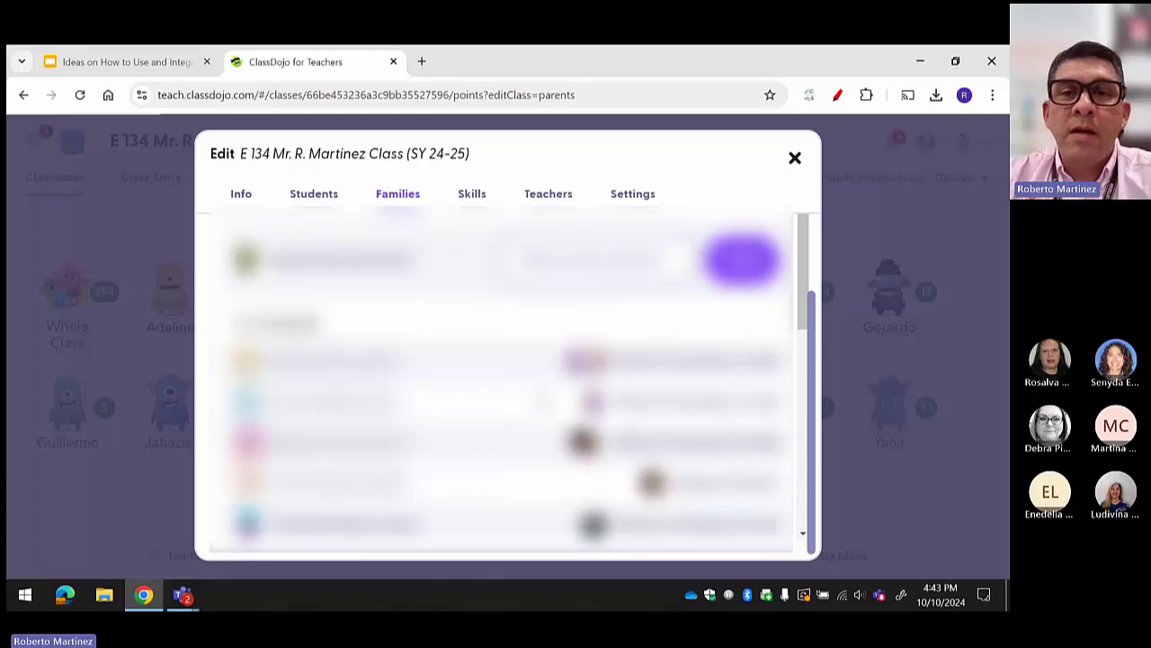
Open the first connected student's profile and review the student's classes and linked parents.
right_click(663, 47)
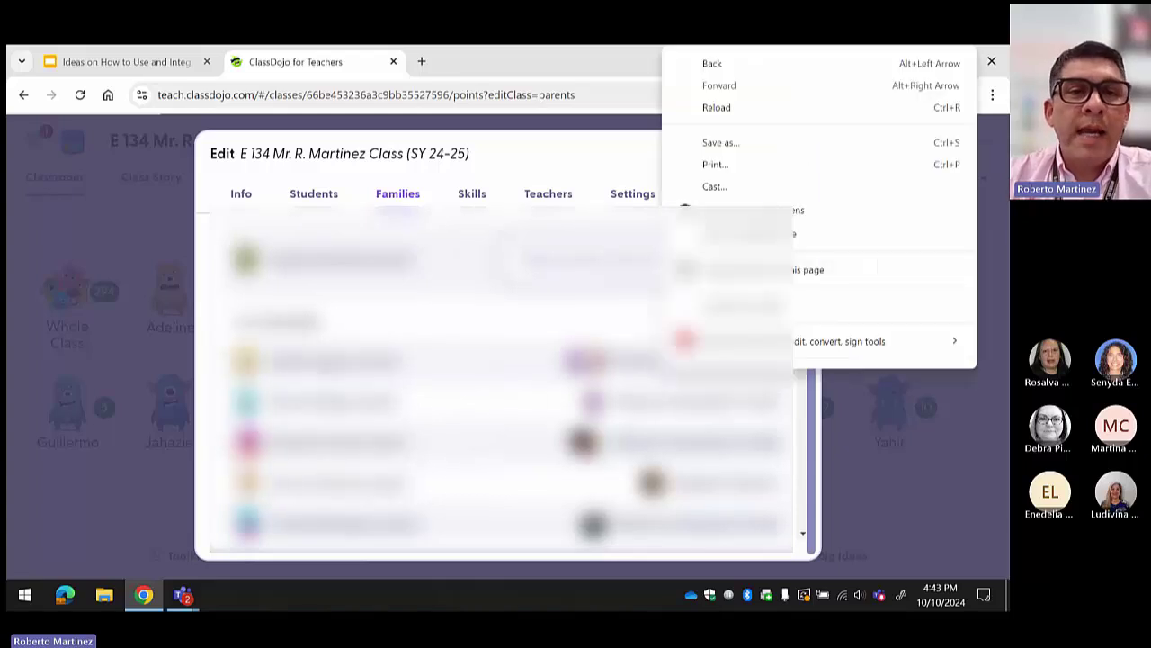
key("Escape")
right_click(325, 49)
left_click(346, 463)
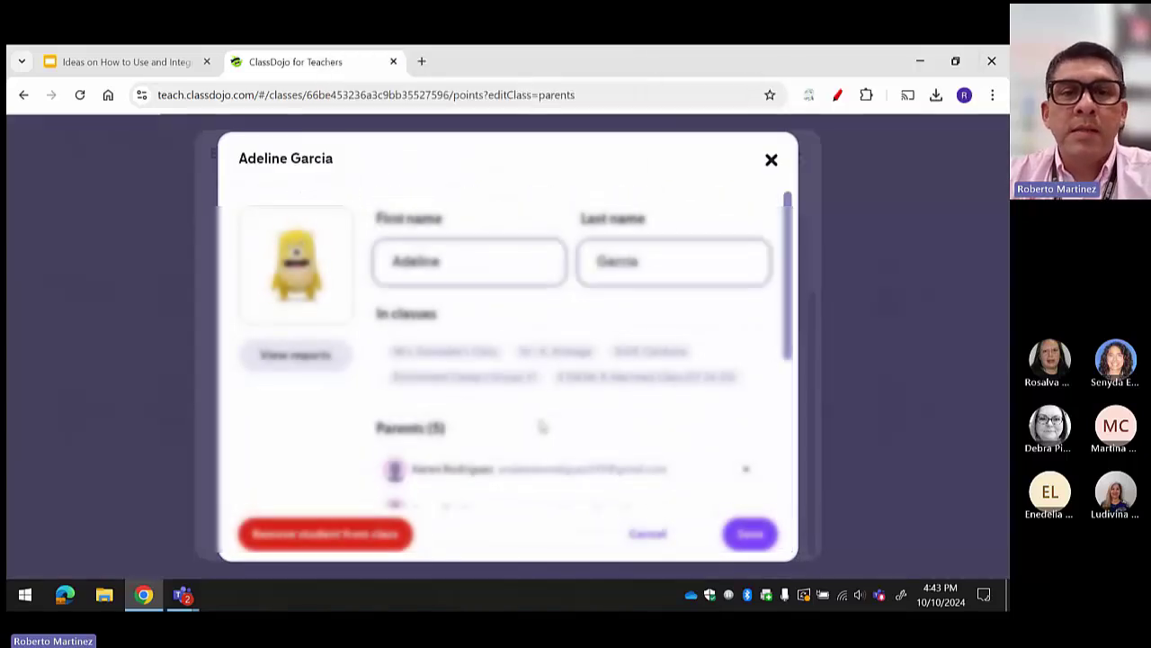
scroll(346, 463, "down", 1)
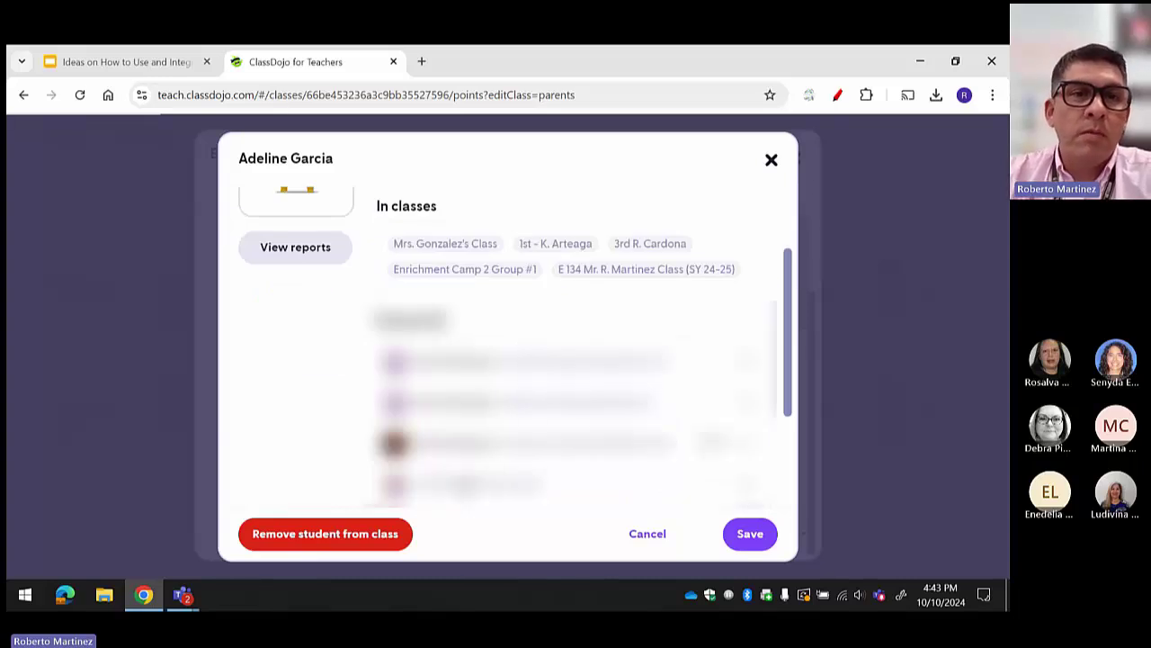
right_click(769, 171)
left_click(335, 347)
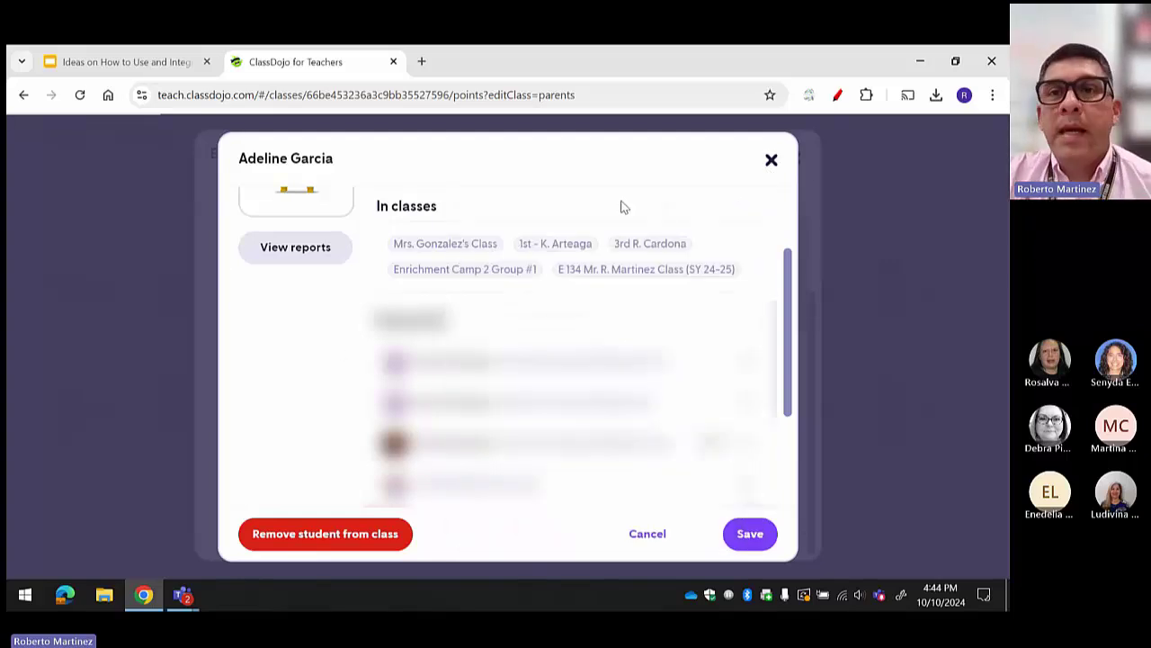
Close the student's profile and the class editor without saving changes.
right_click(771, 166)
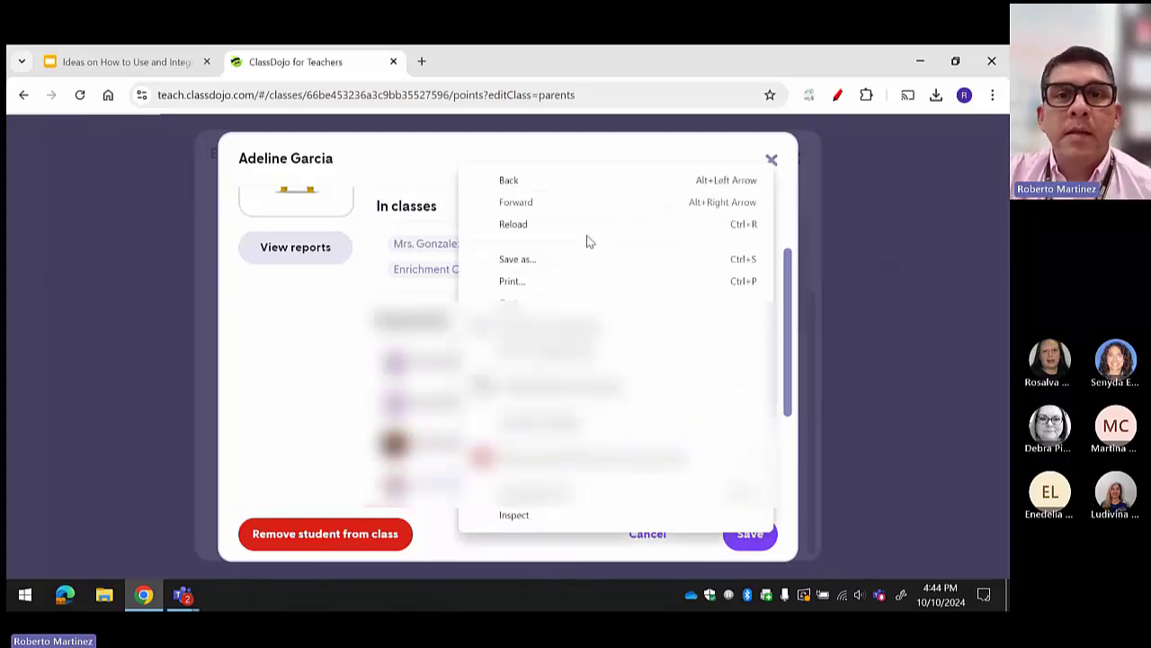
left_click(771, 160)
left_click(788, 162)
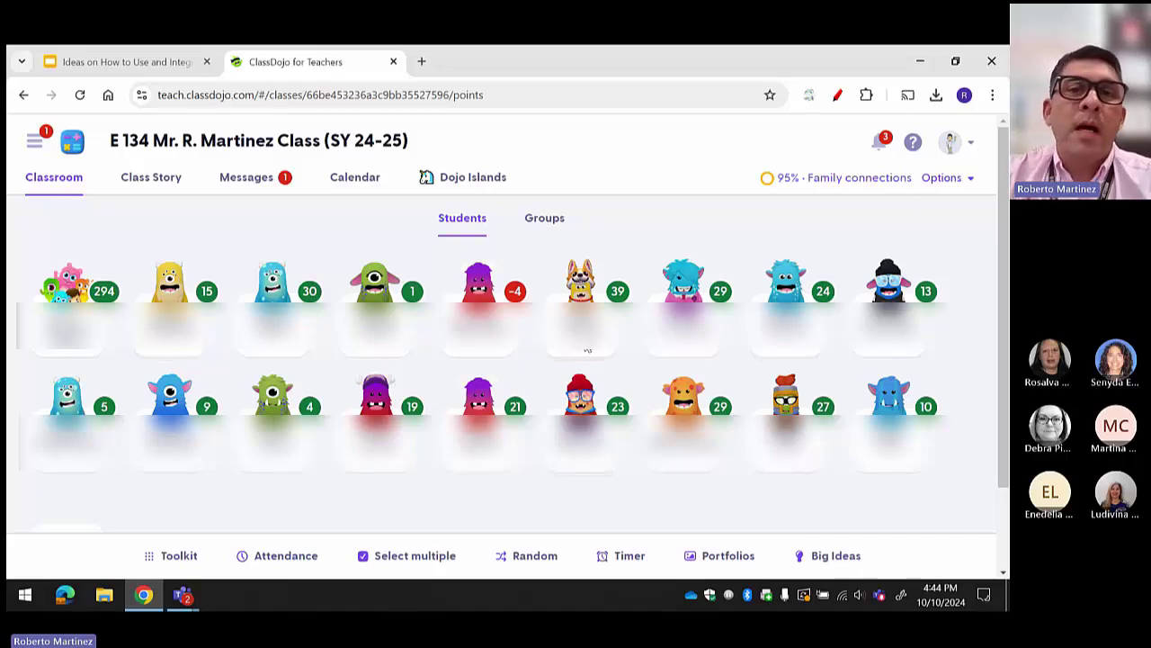
Open the feedback options for the student with the corgi avatar and examine all positive skills and their point values.
right_click(587, 350)
left_click(586, 342)
left_click(586, 340)
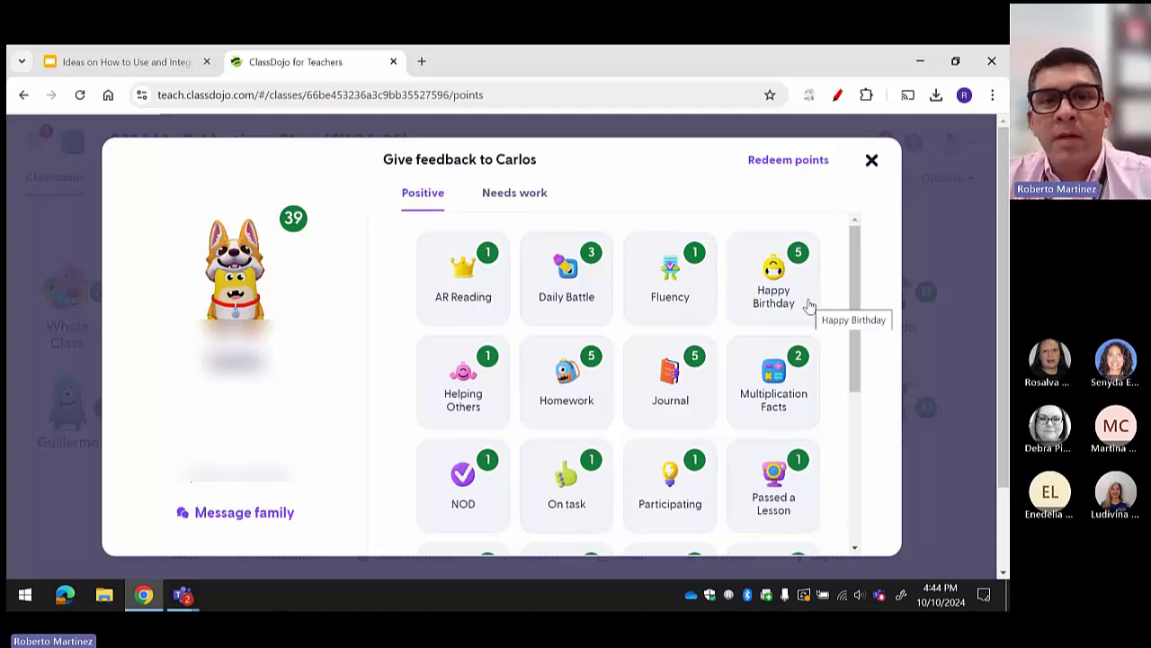
scroll(808, 305, "down", 1)
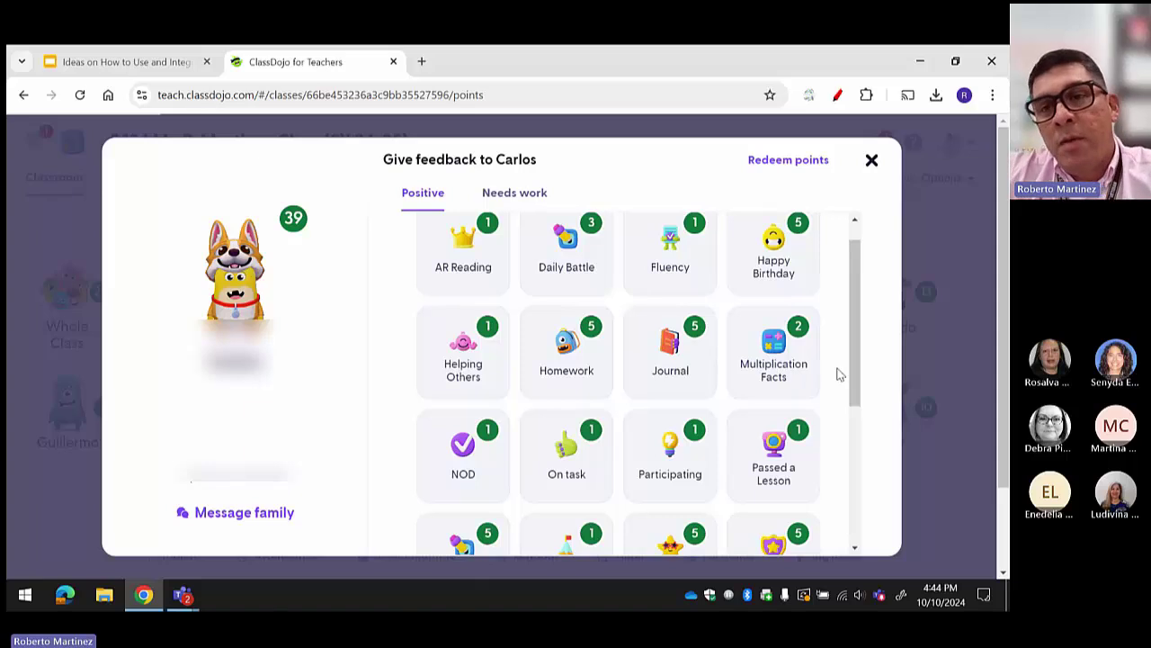
scroll(840, 374, "down", 1)
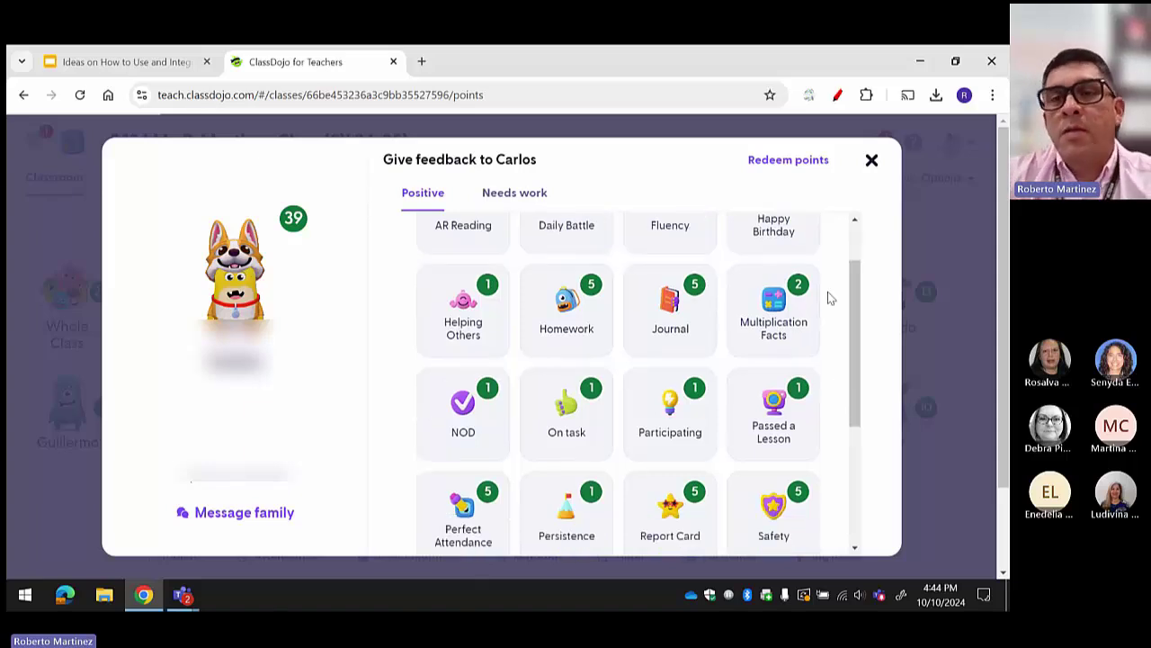
scroll(779, 327, "down", 2)
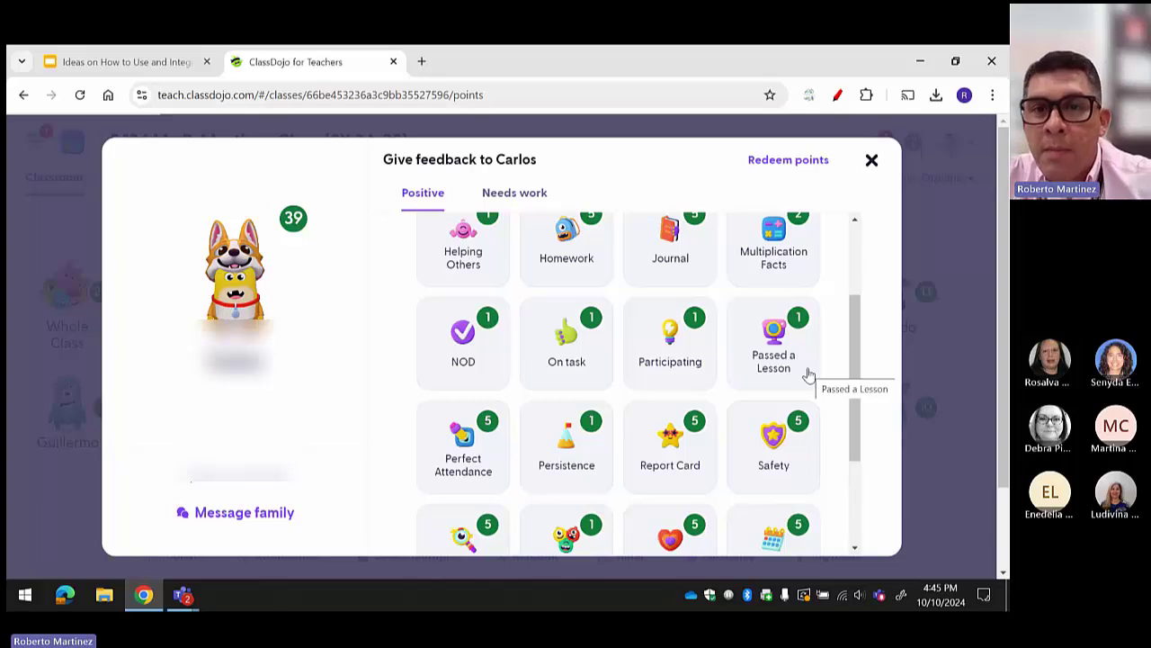
scroll(808, 374, "down", 1)
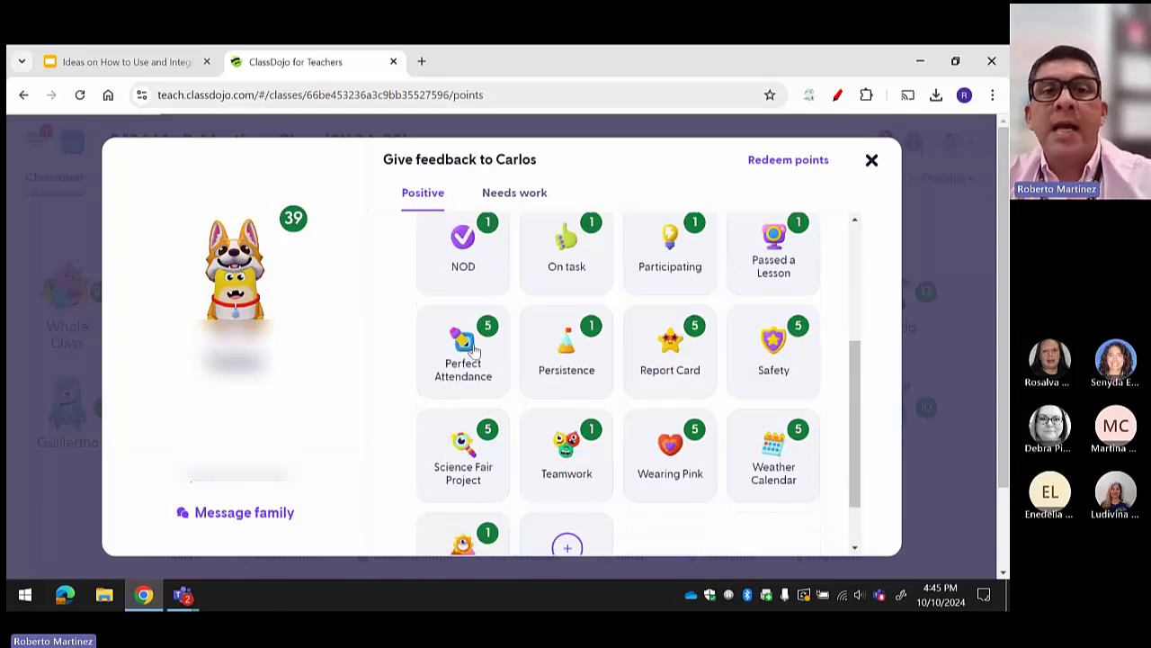
scroll(474, 347, "down", 1)
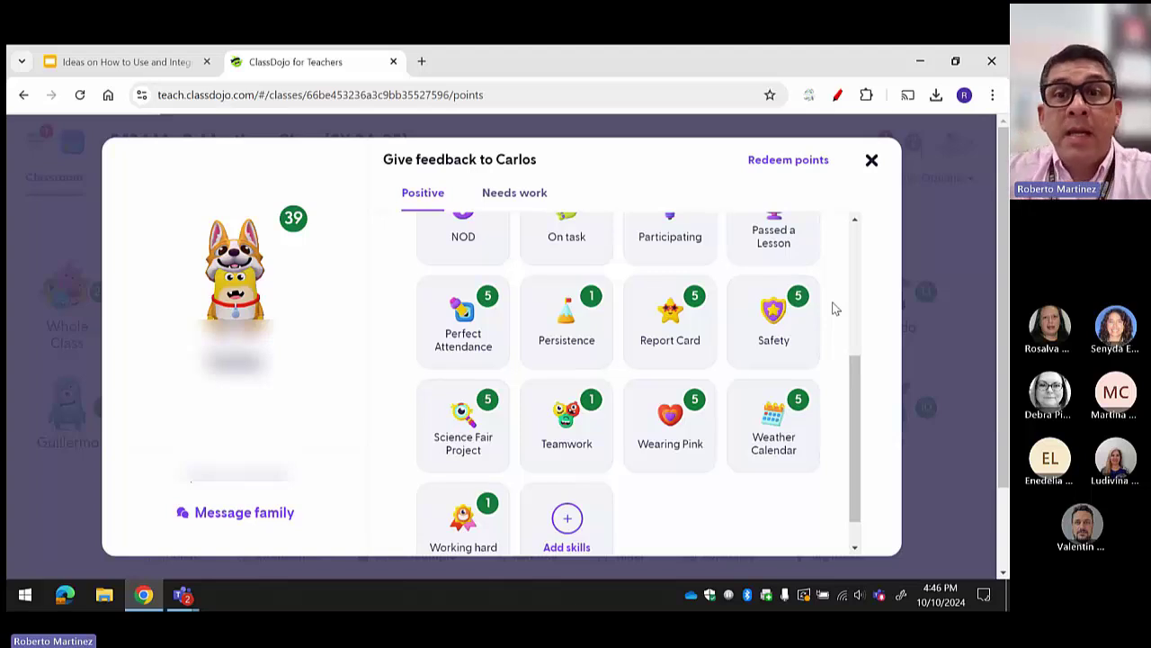
scroll(835, 351, "down", 1)
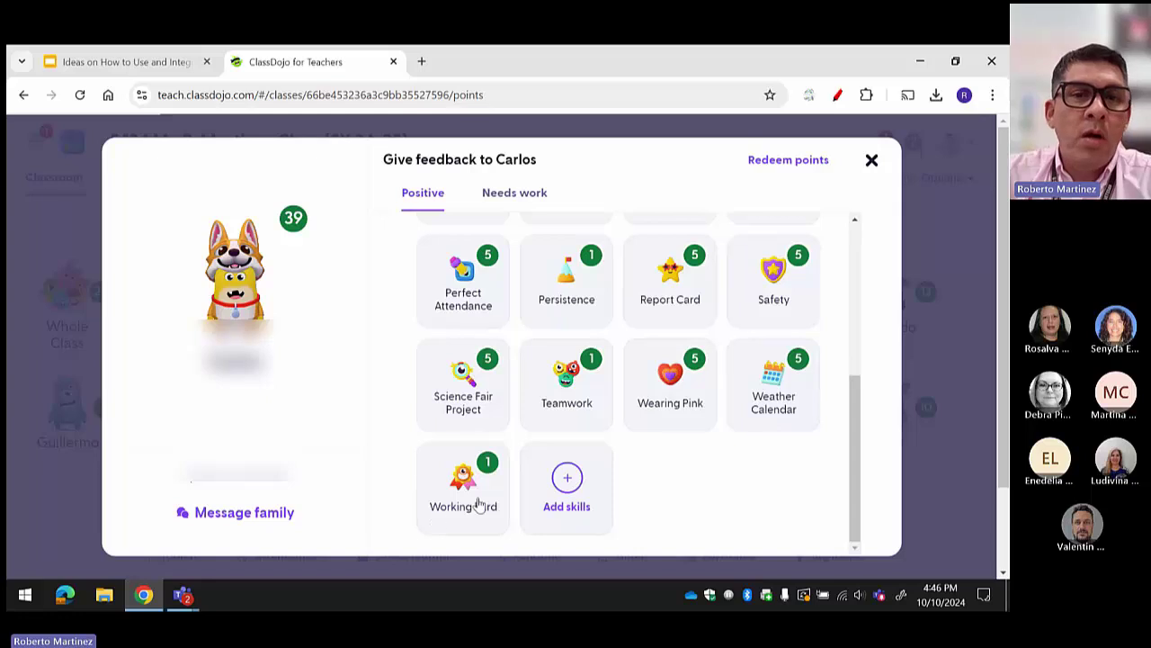
scroll(634, 383, "up", 3)
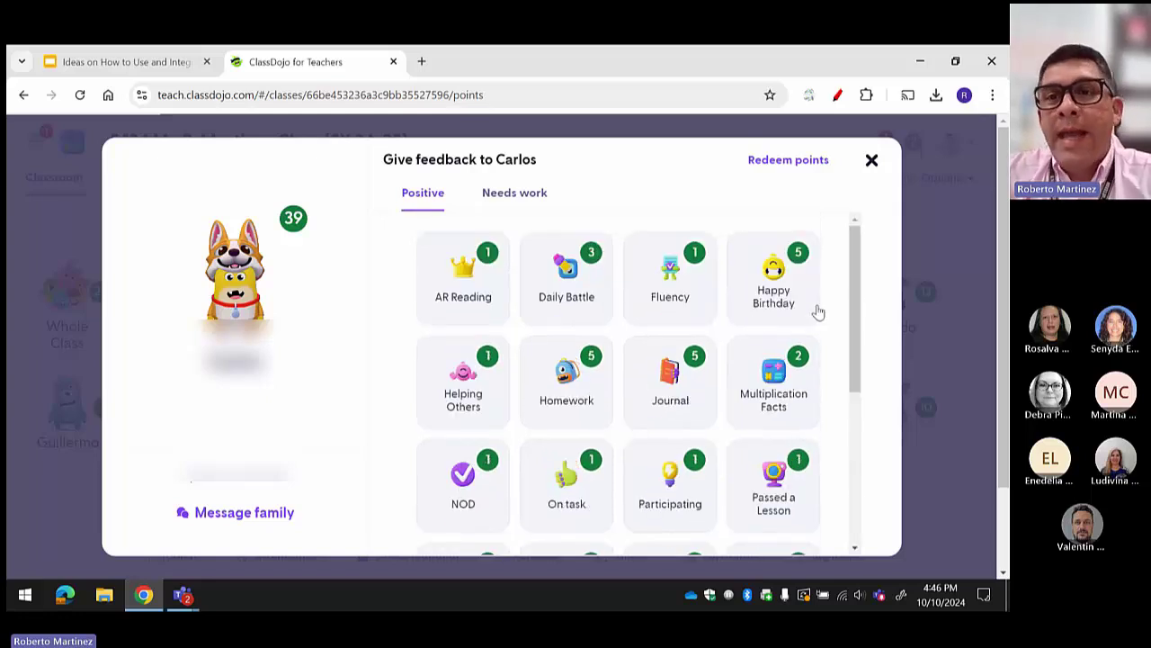
Examine all needs-work skills and their point values for the corgi-avatar student, and close the feedback options.
left_click(526, 198)
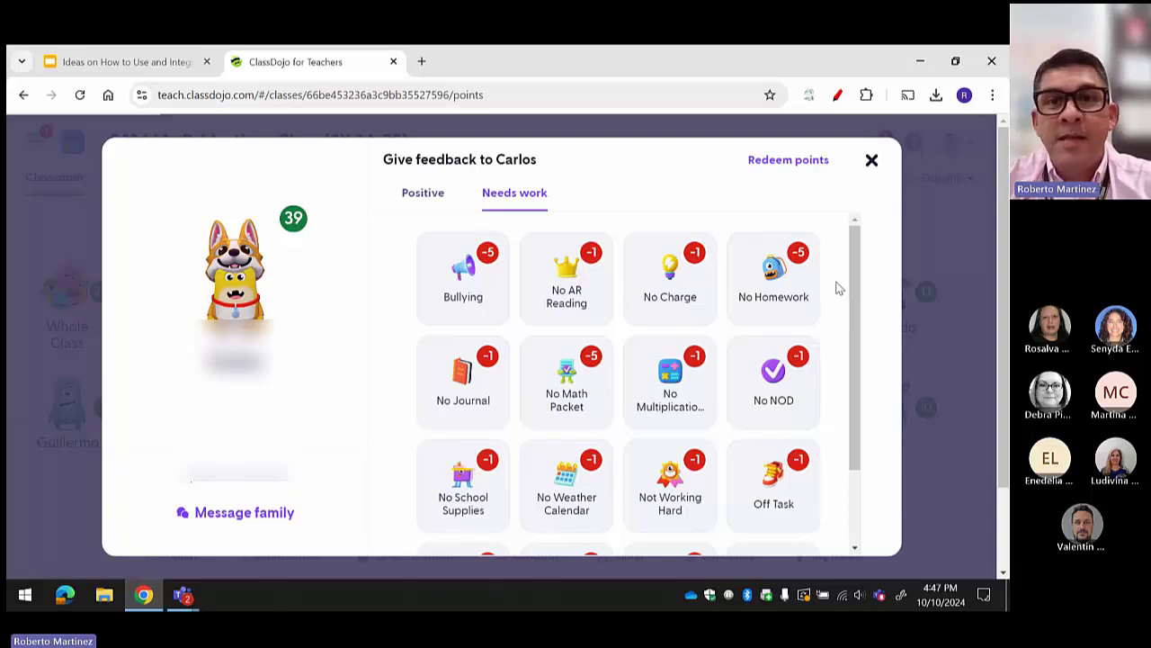
scroll(836, 318, "down", 1)
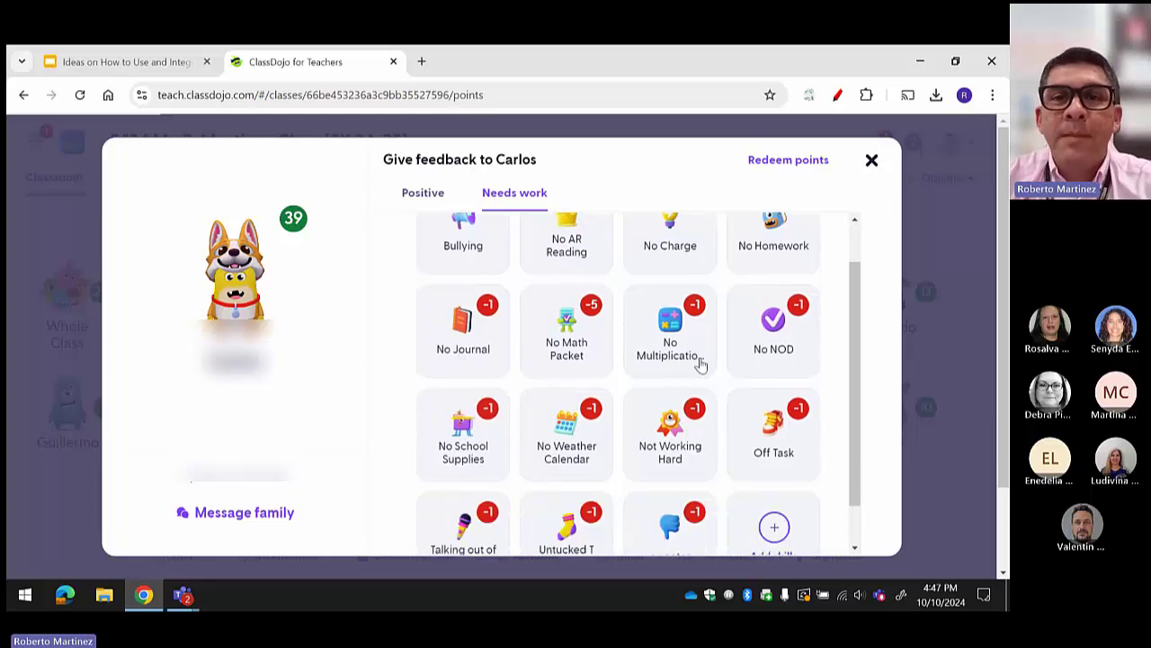
scroll(700, 364, "down", 1)
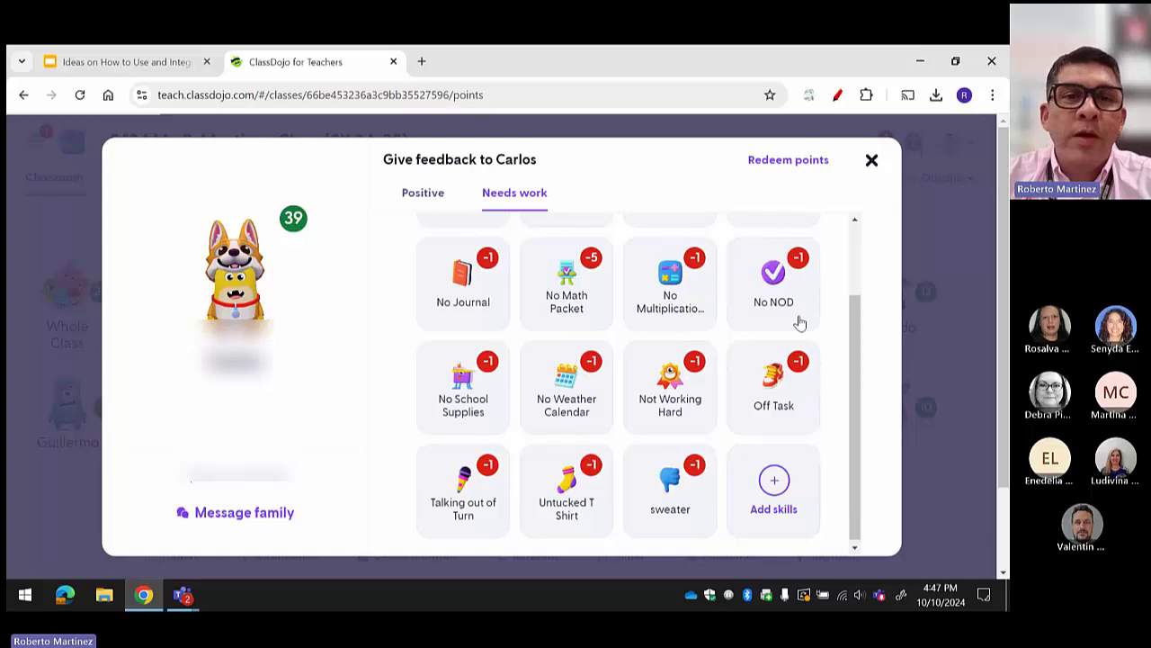
scroll(797, 321, "down", 1)
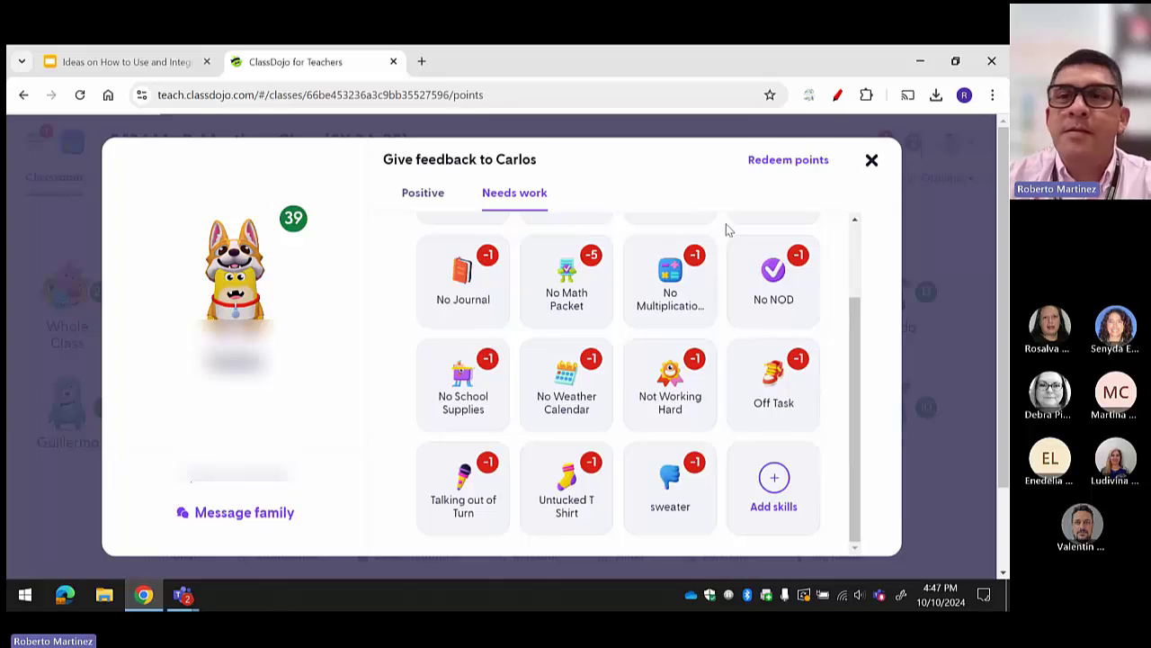
left_click(872, 160)
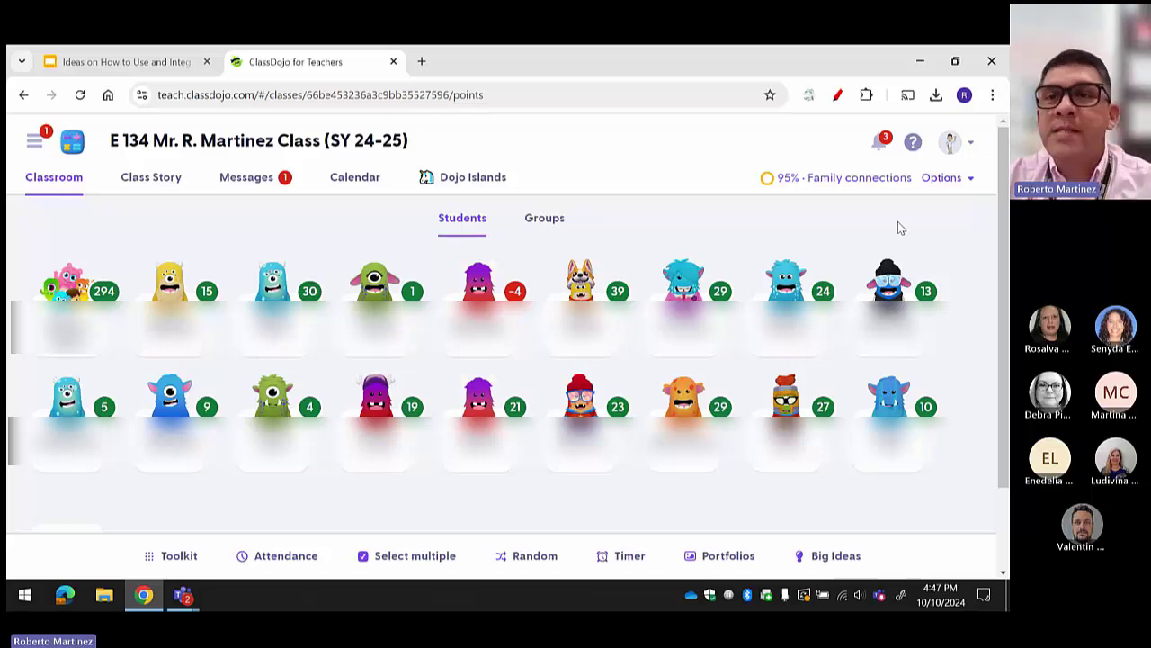
Open the class reports and set the whole-class donut chart's date range to All time.
left_click(952, 178)
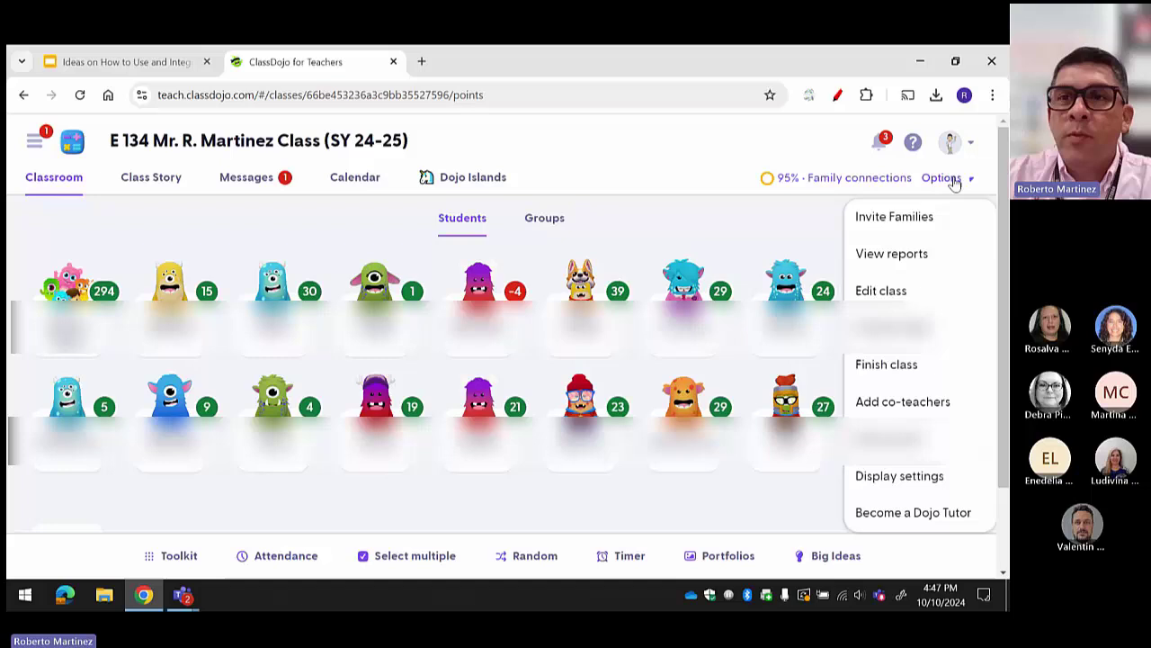
left_click(941, 259)
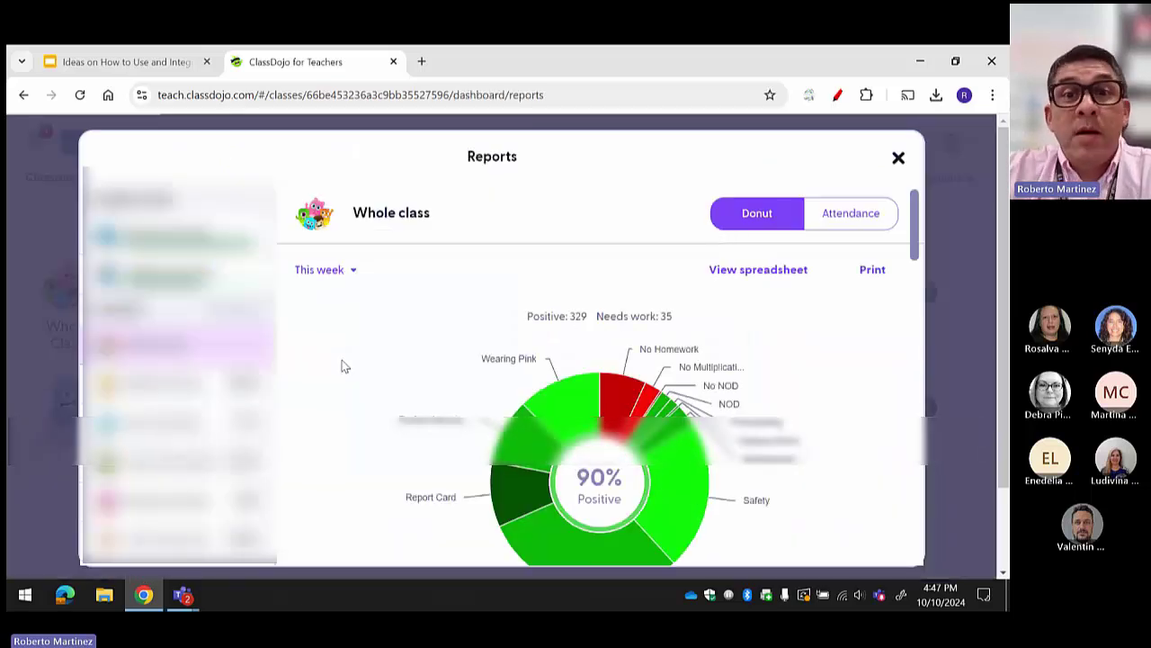
scroll(341, 366, "down", 1)
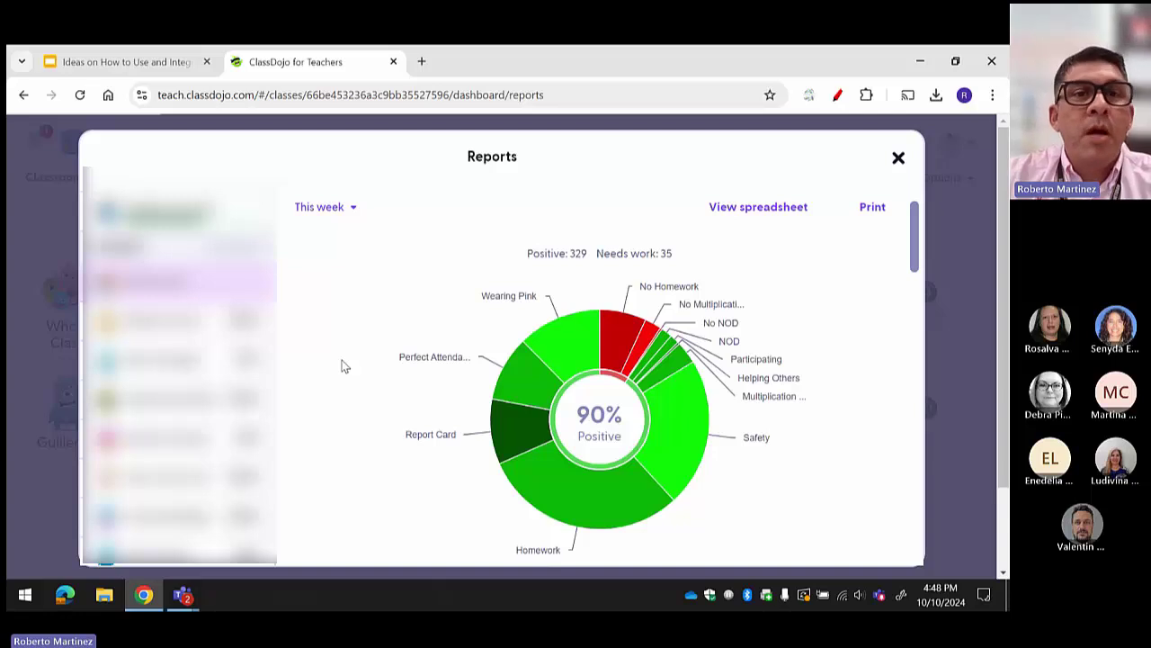
left_click(352, 214)
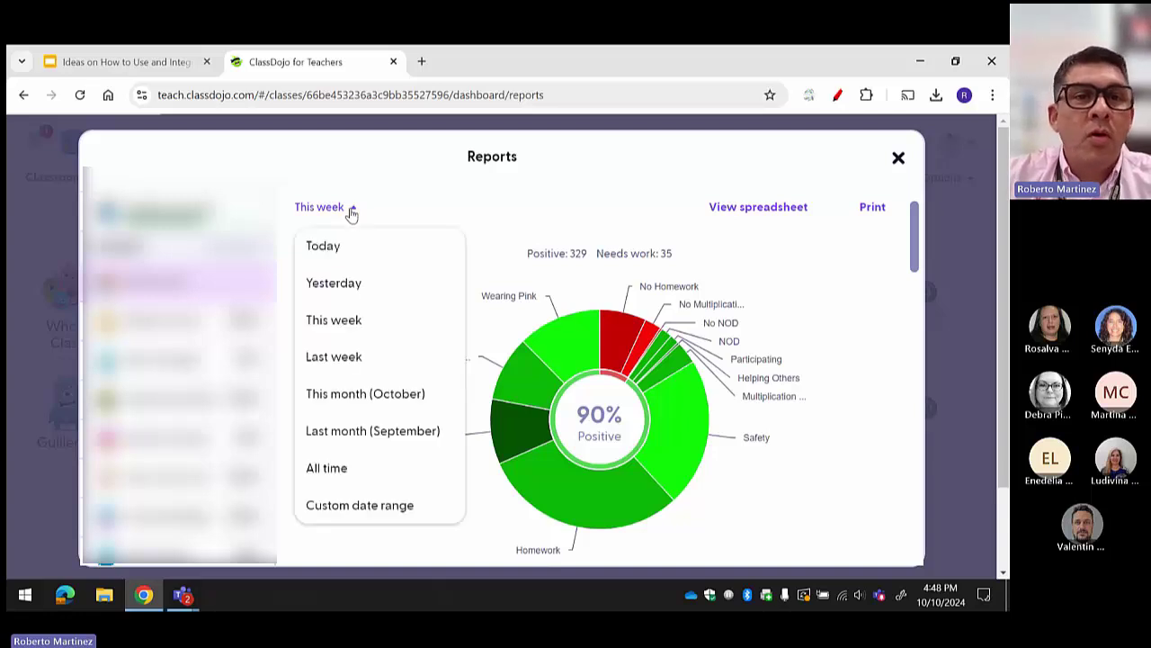
left_click(347, 469)
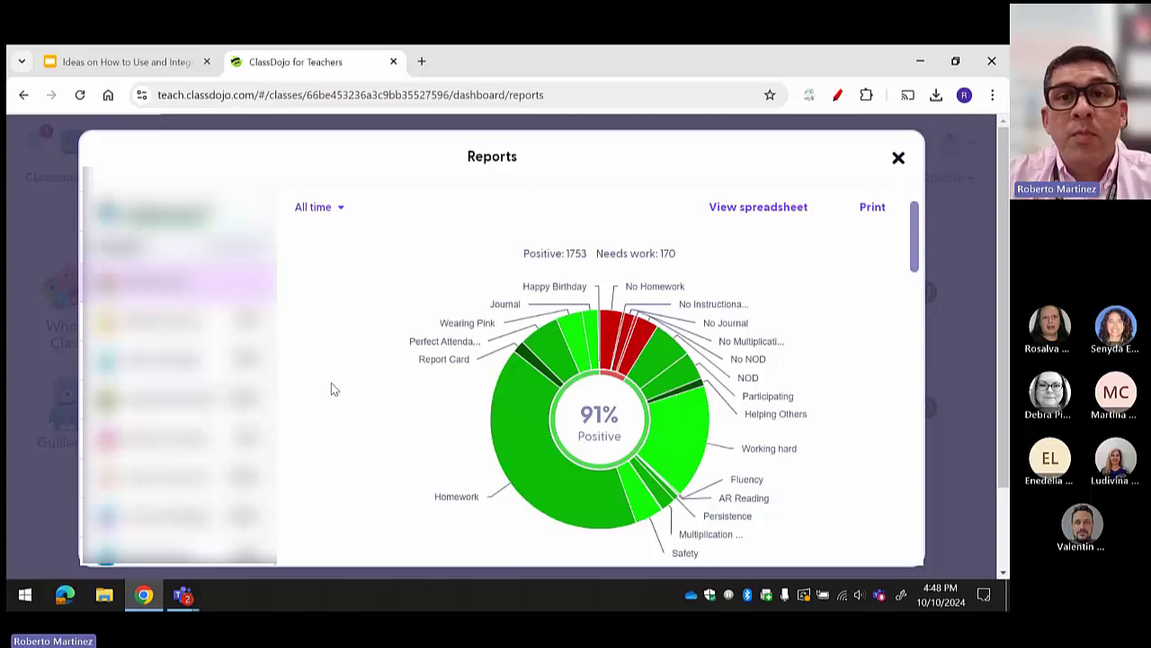
Review the whole-class report, examining the skill breakdown in the donut chart and the feedback history below it.
scroll(357, 307, "down", 1)
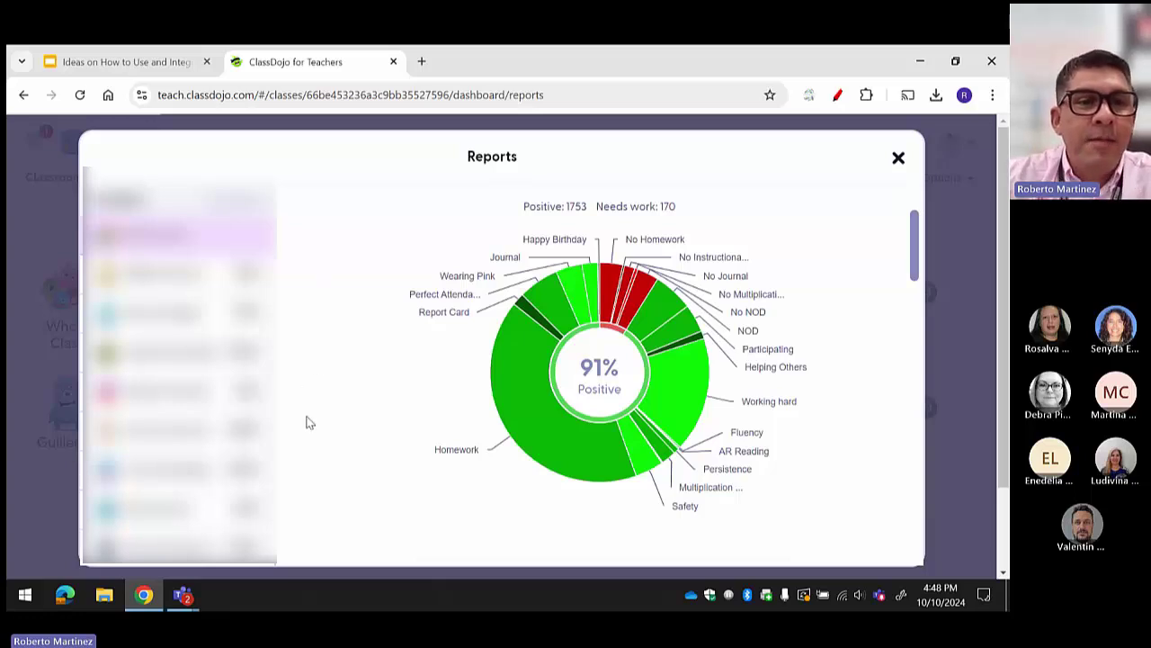
scroll(306, 421, "down", 3)
scroll(315, 428, "down", 2)
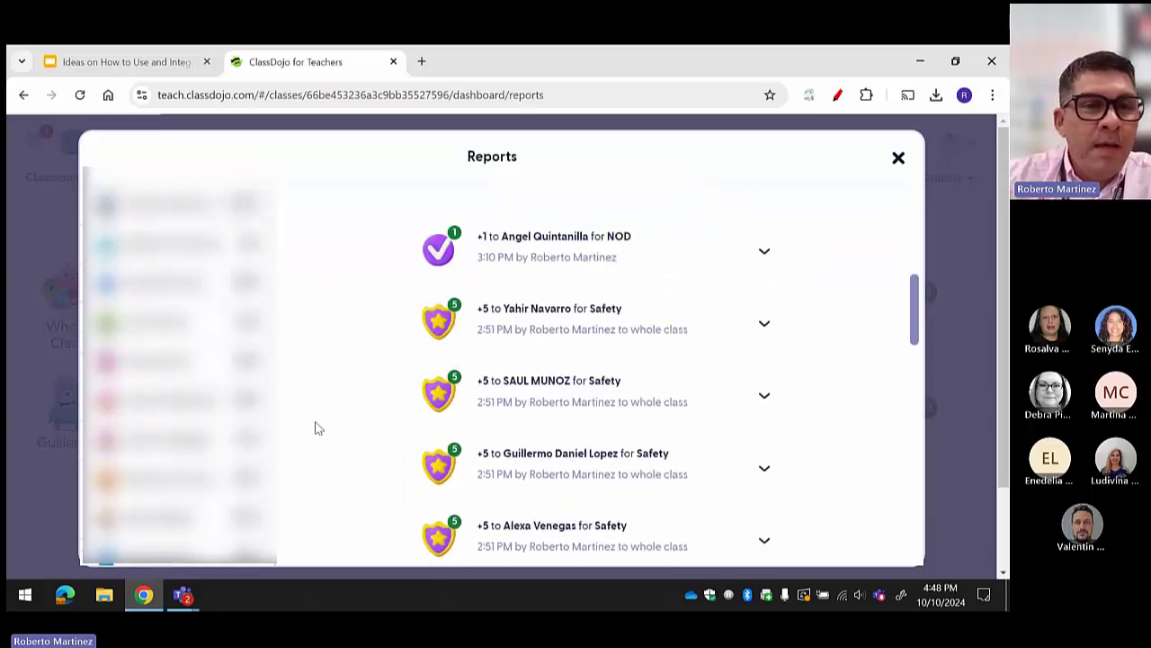
scroll(315, 428, "up", 1)
scroll(315, 428, "up", 5)
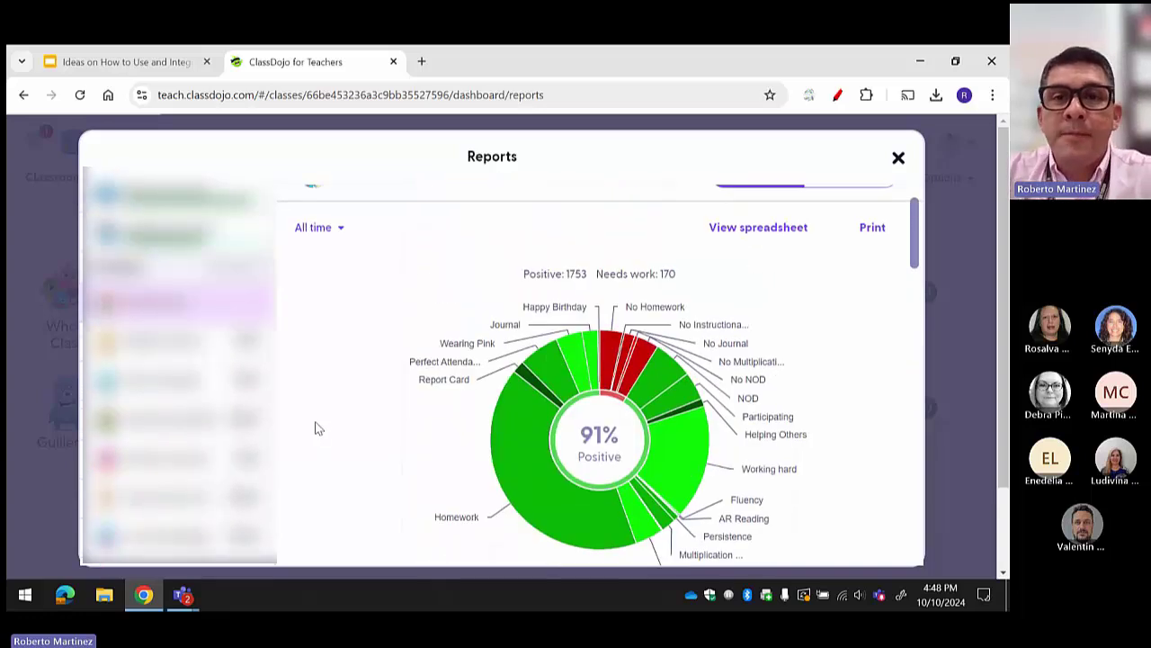
scroll(316, 429, "down", 1)
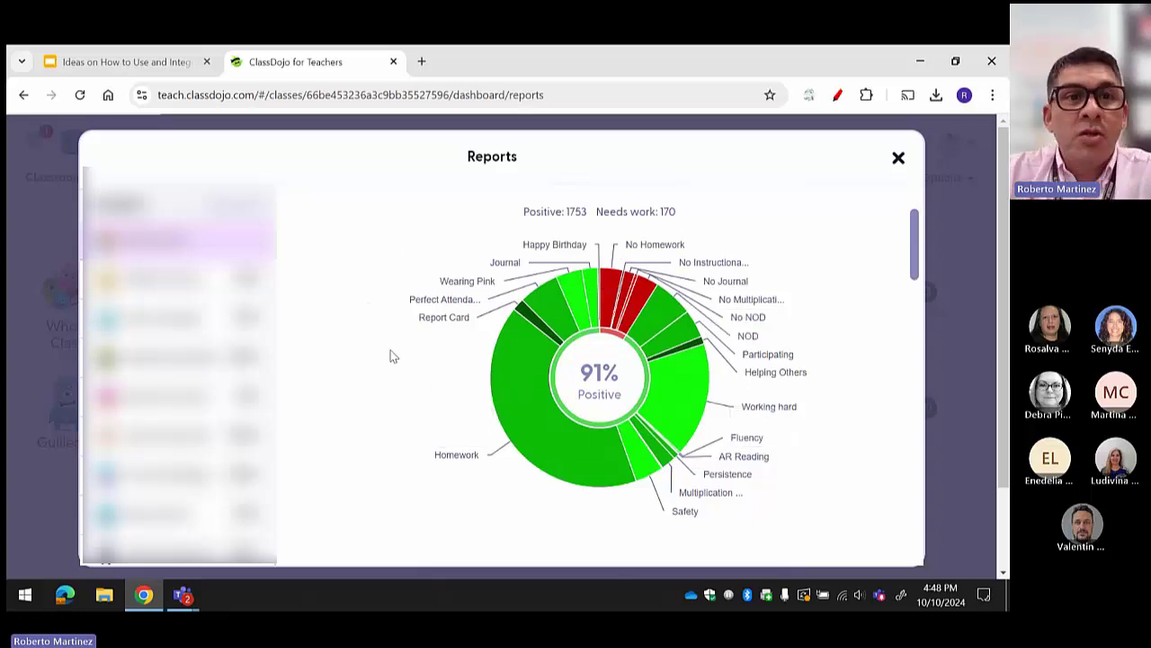
View several individual students' reports to compare their all-time skill breakdowns.
left_click(180, 319)
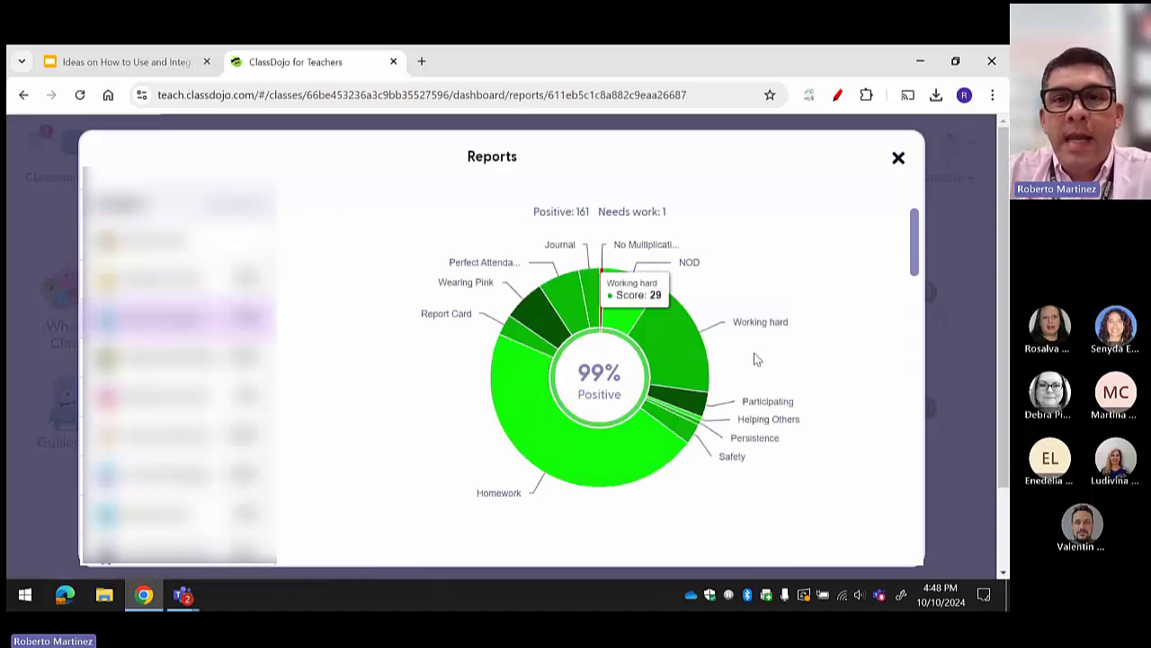
left_click(180, 283)
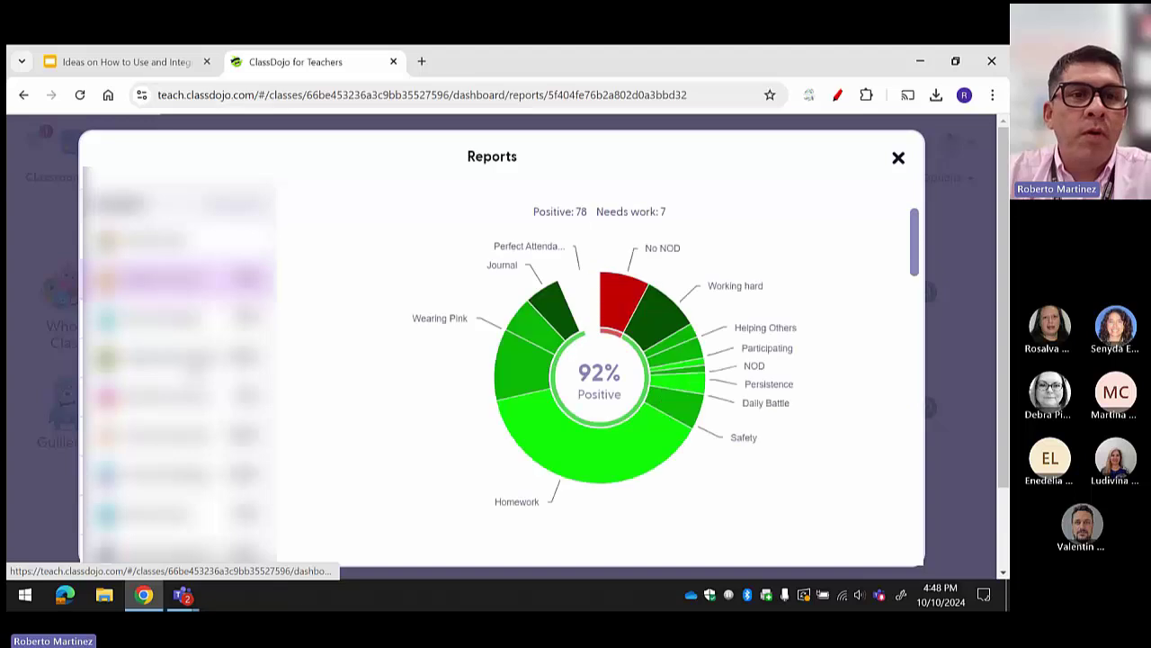
left_click(180, 358)
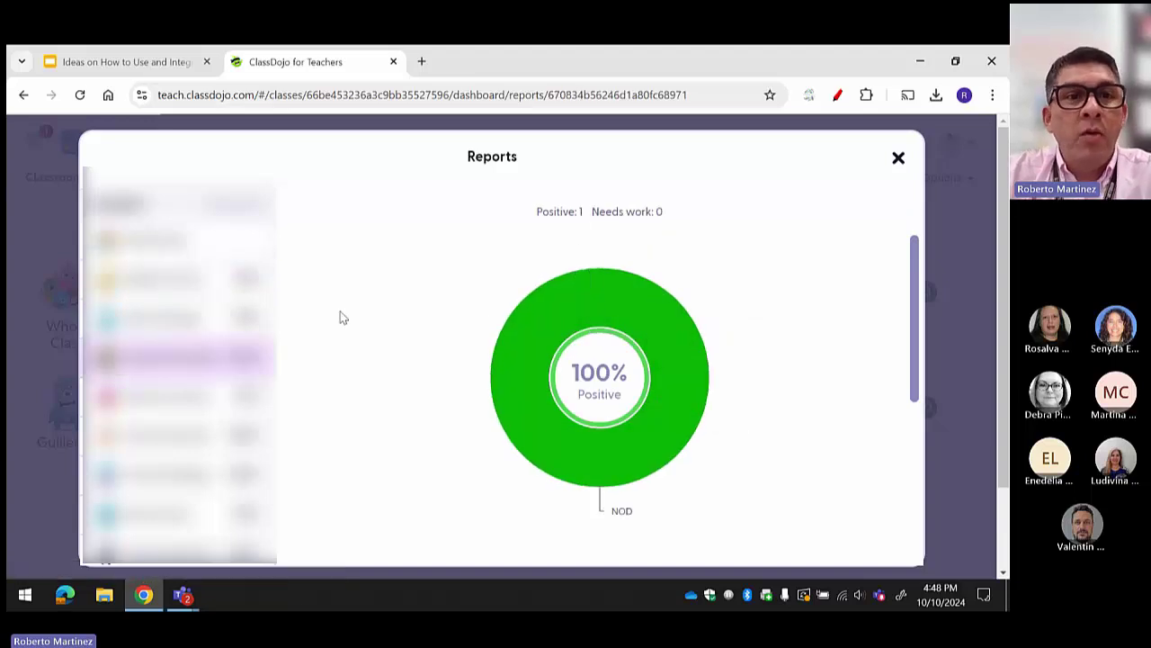
left_click(185, 405)
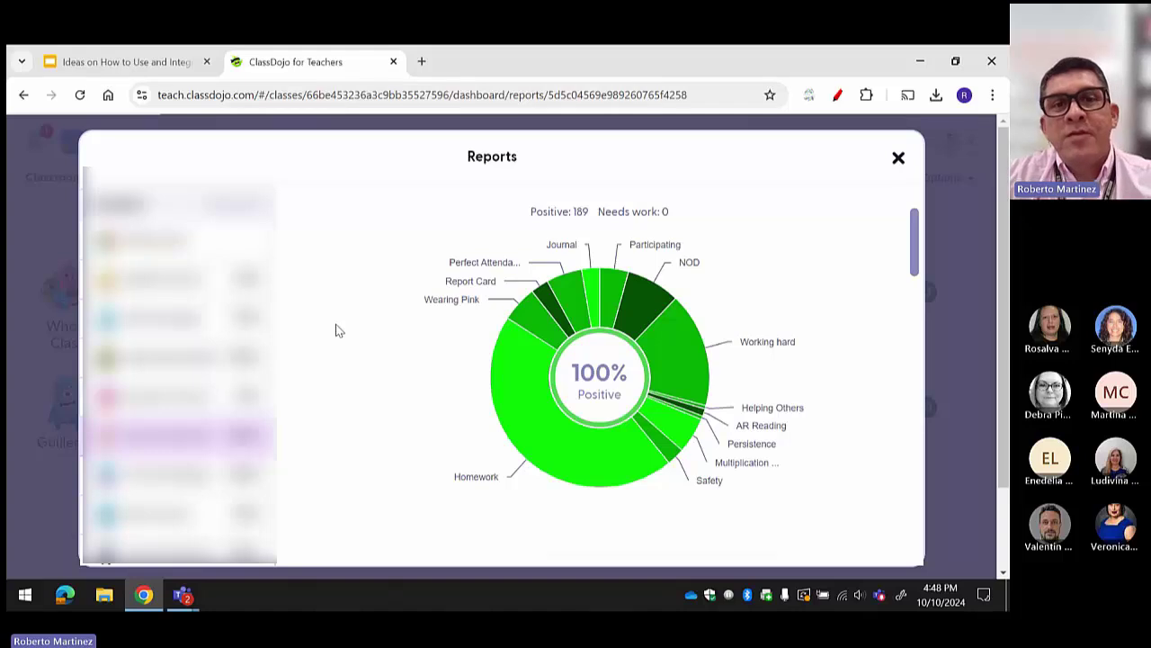
Review the selected student's feedback history and note area beneath the donut chart, and return to the chart.
scroll(337, 330, "down", 4)
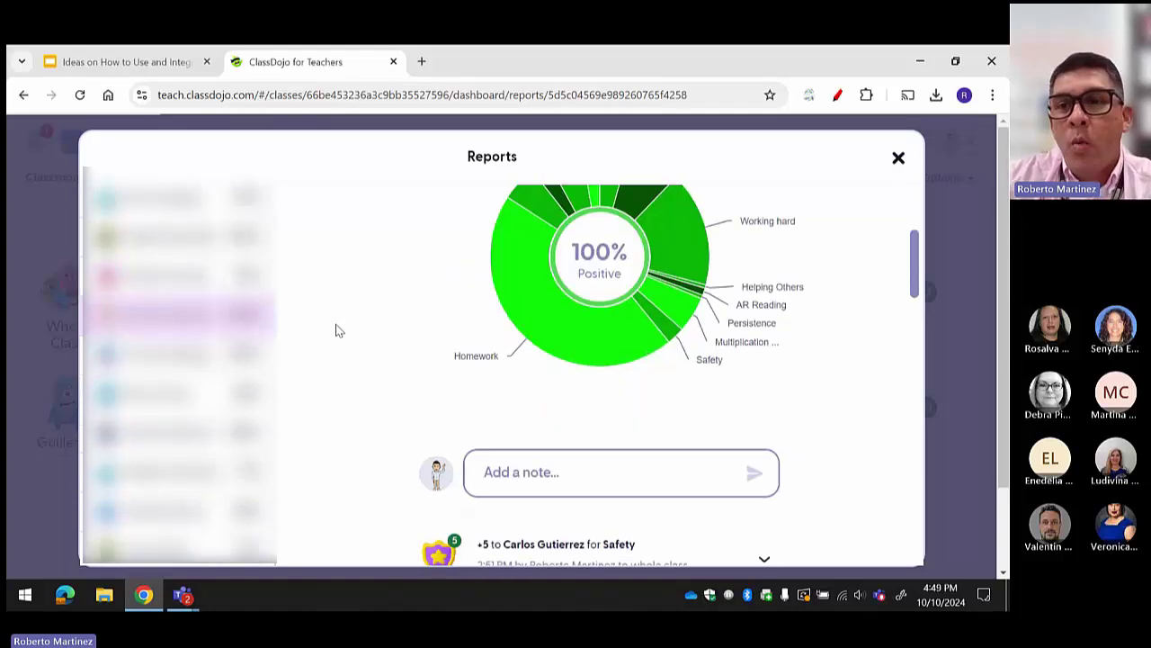
scroll(338, 330, "down", 1)
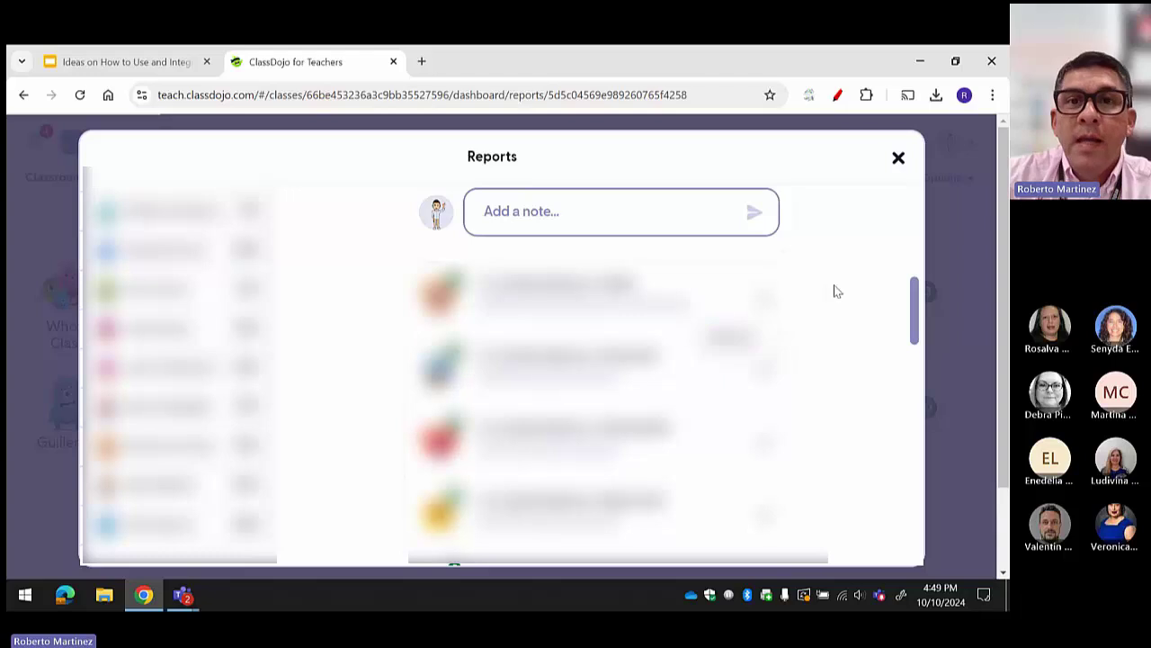
scroll(364, 282, "up", 1)
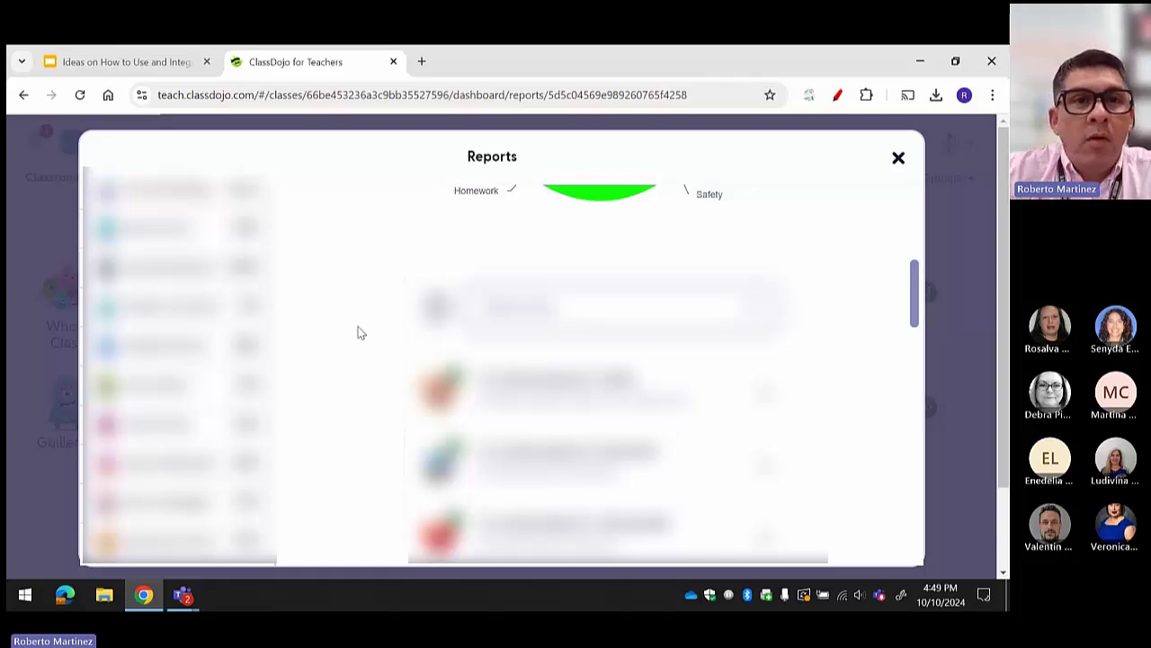
scroll(358, 332, "down", 2)
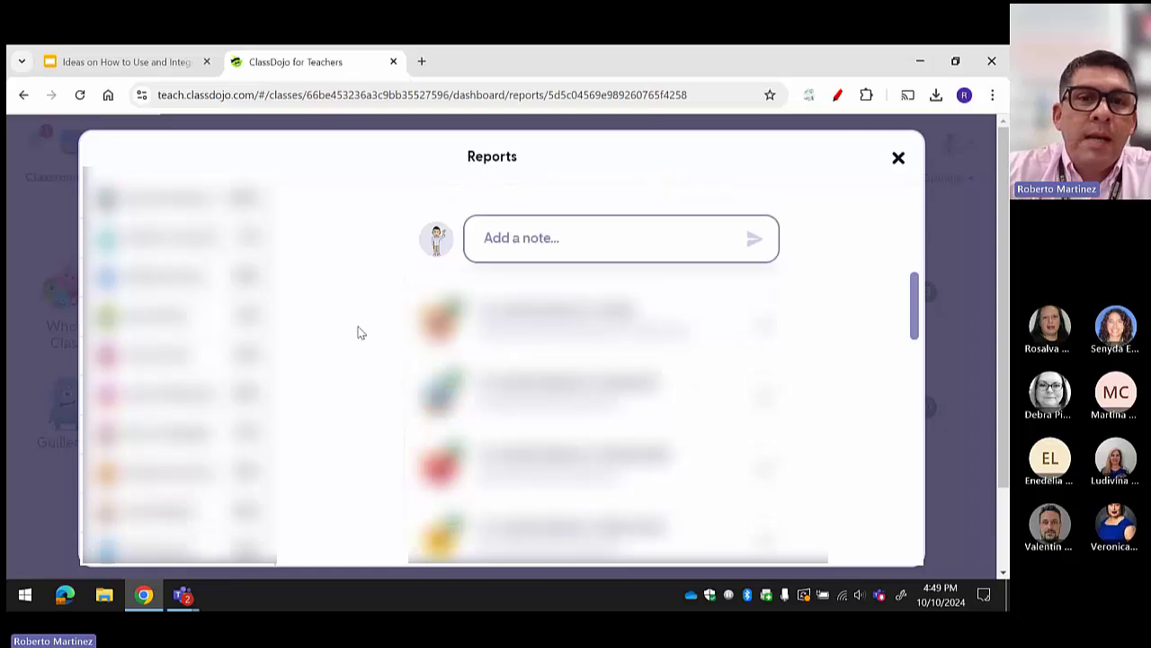
scroll(357, 333, "down", 1)
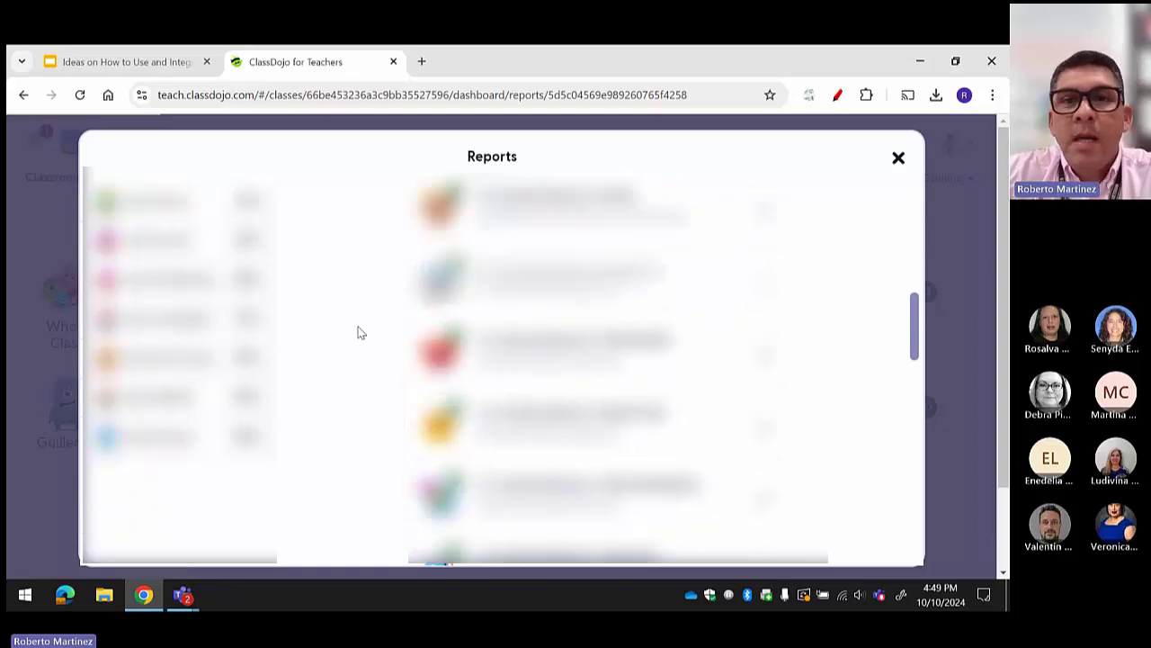
scroll(359, 335, "up", 4)
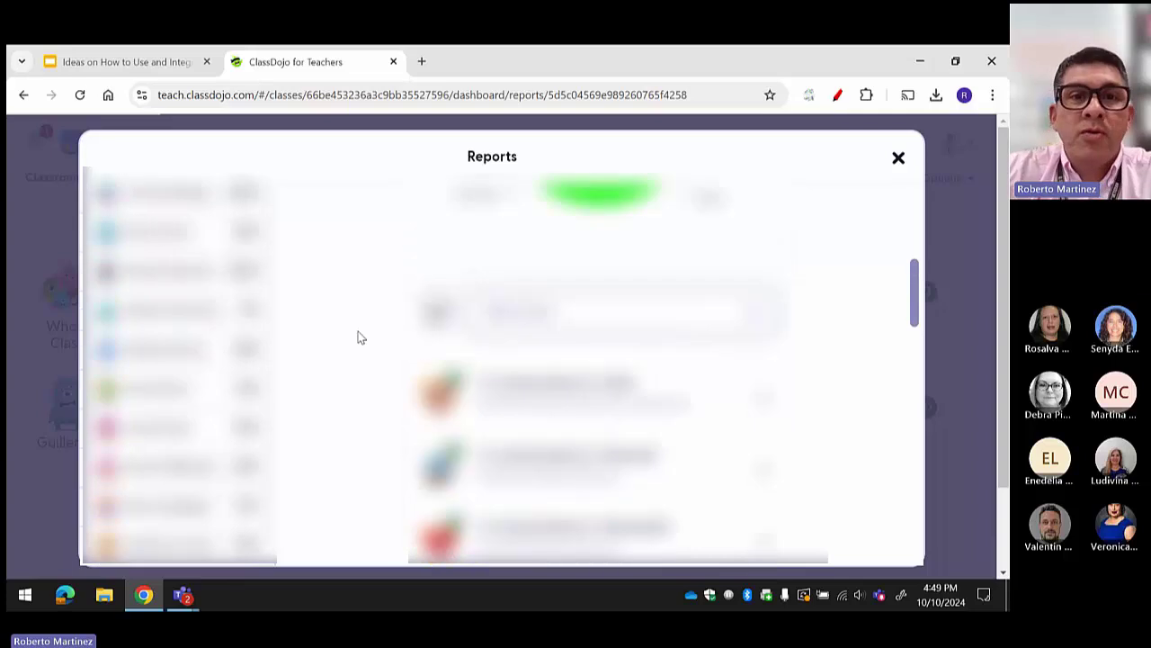
scroll(357, 394, "up", 8)
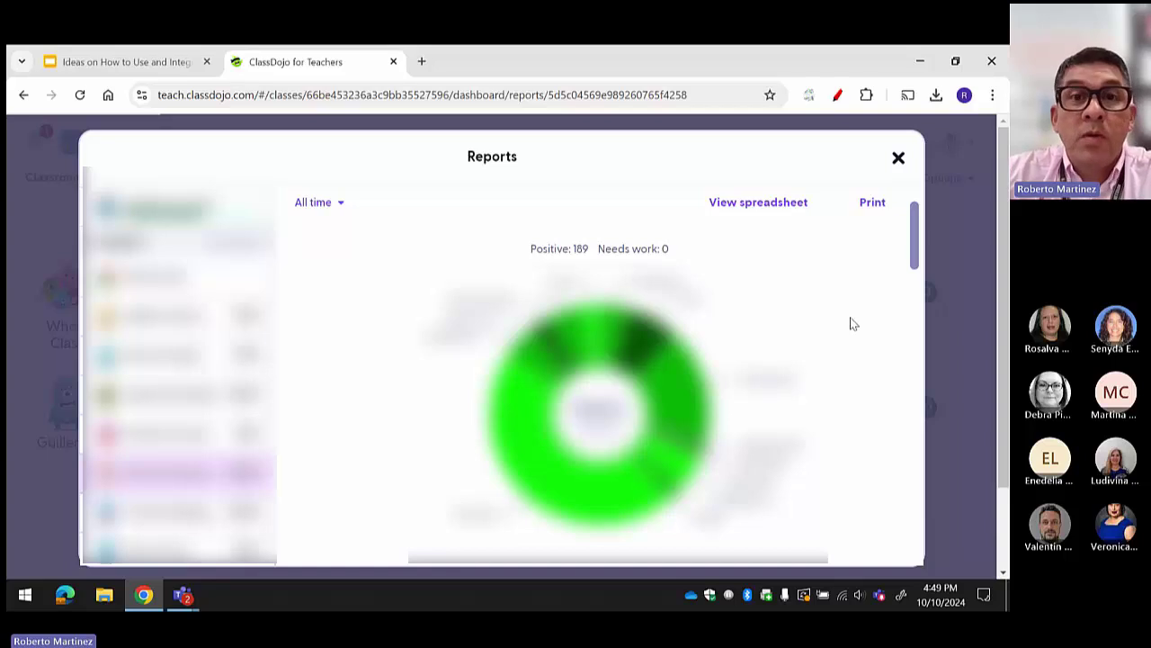
Close the reports and return to the classroom's student overview.
right_click(906, 158)
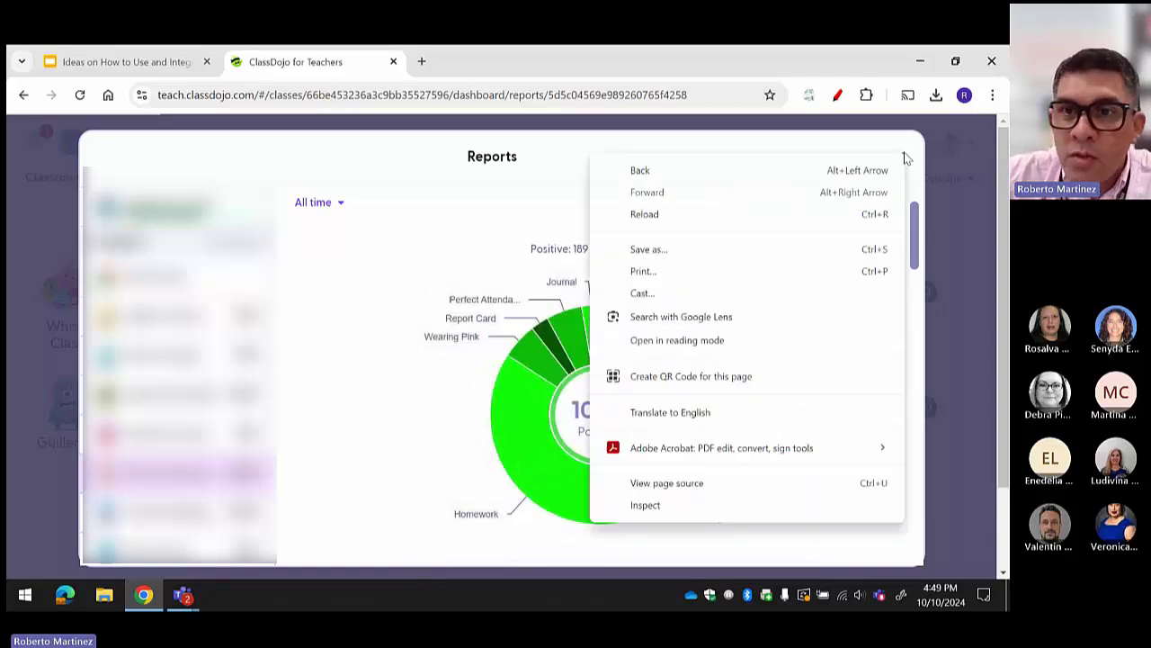
right_click(964, 205)
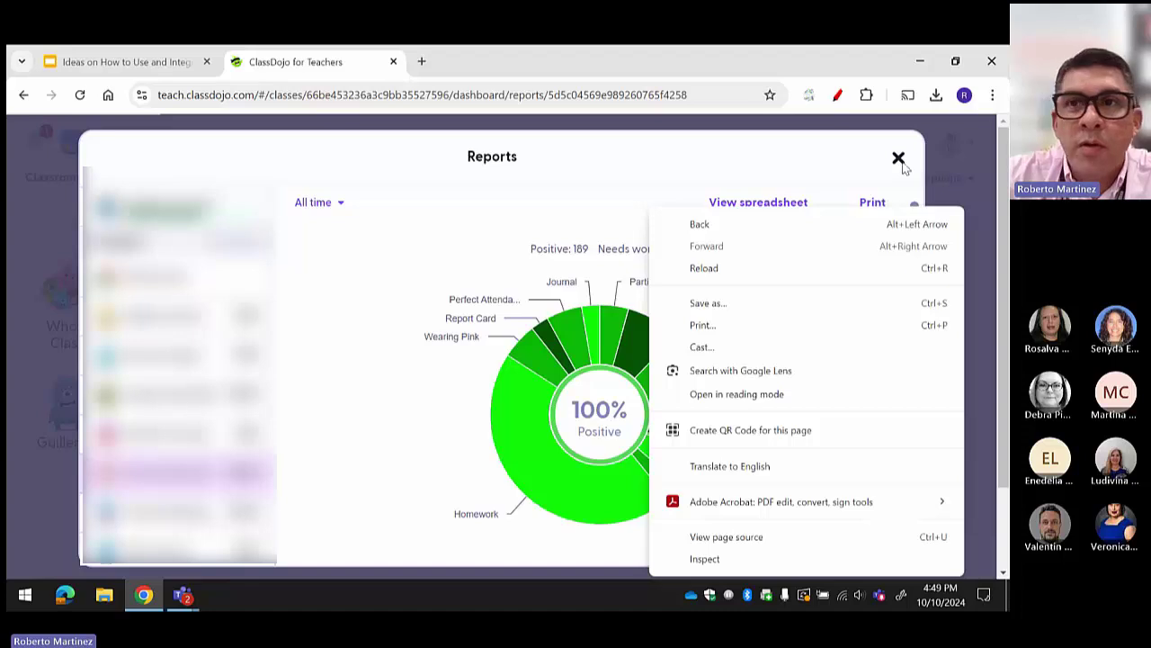
left_click(901, 162)
left_click(899, 161)
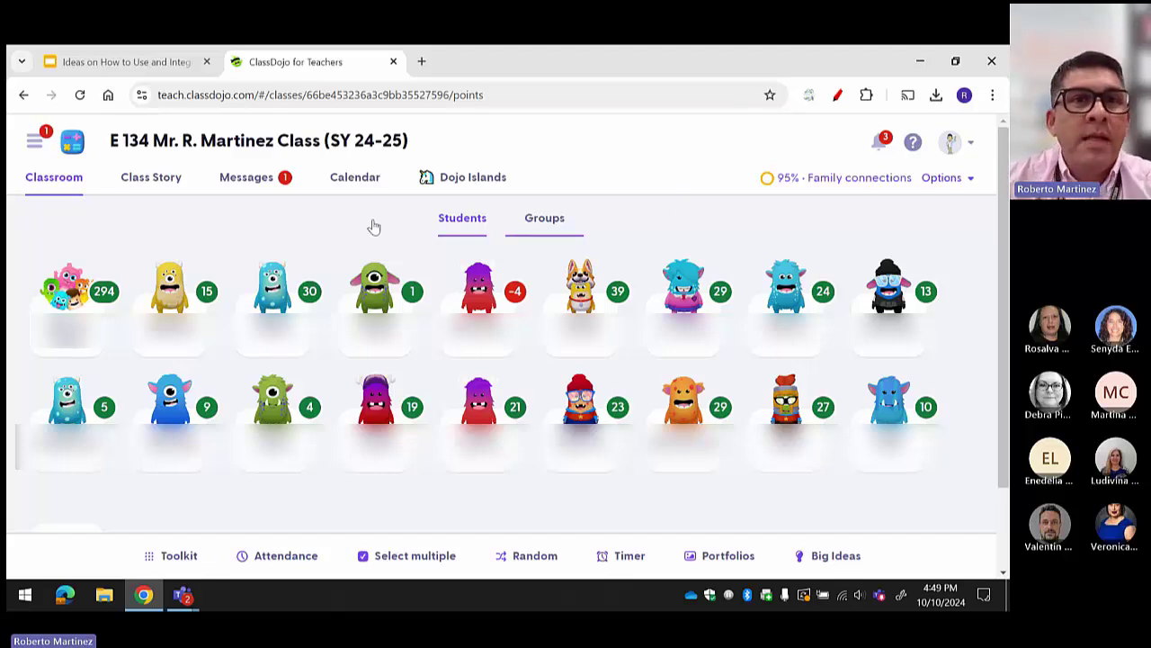
Open the class's co-teacher settings, review the current co-teachers and the school teachers available to invite, and close the editor.
left_click(957, 180)
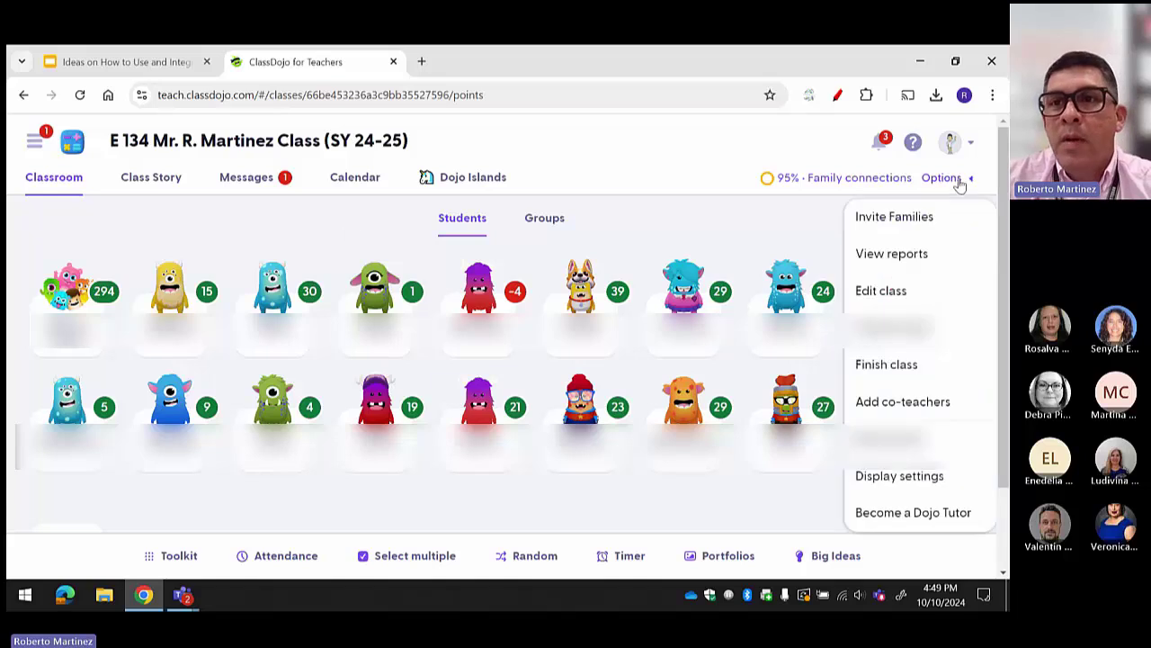
left_click(951, 415)
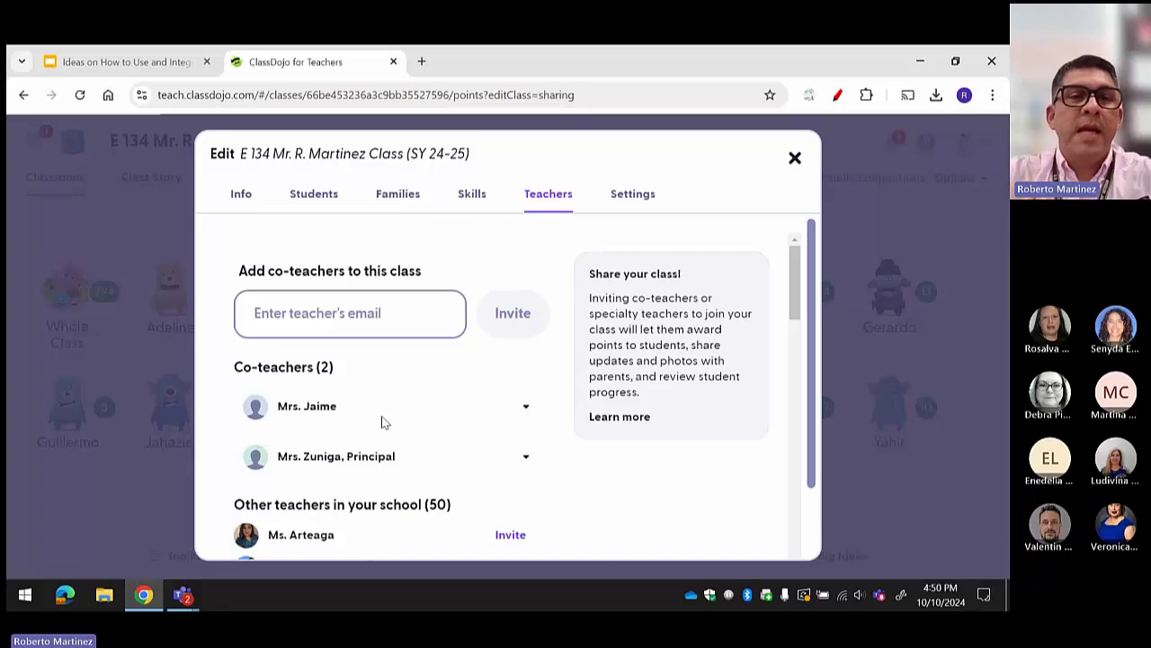
scroll(383, 422, "down", 1)
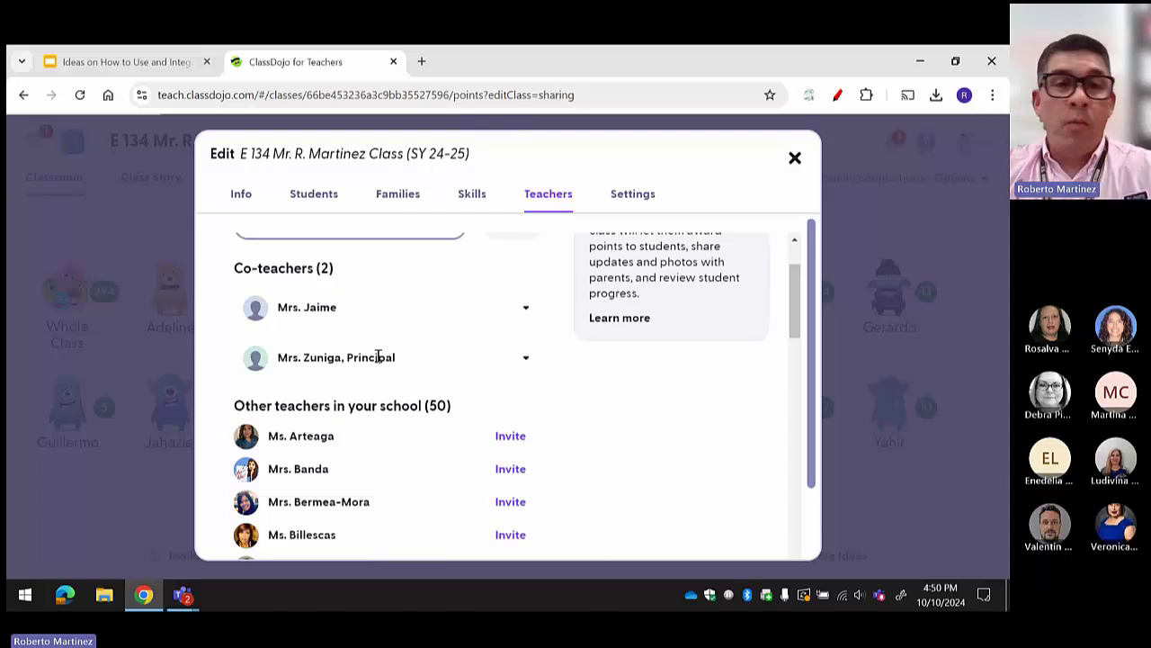
left_click(795, 160)
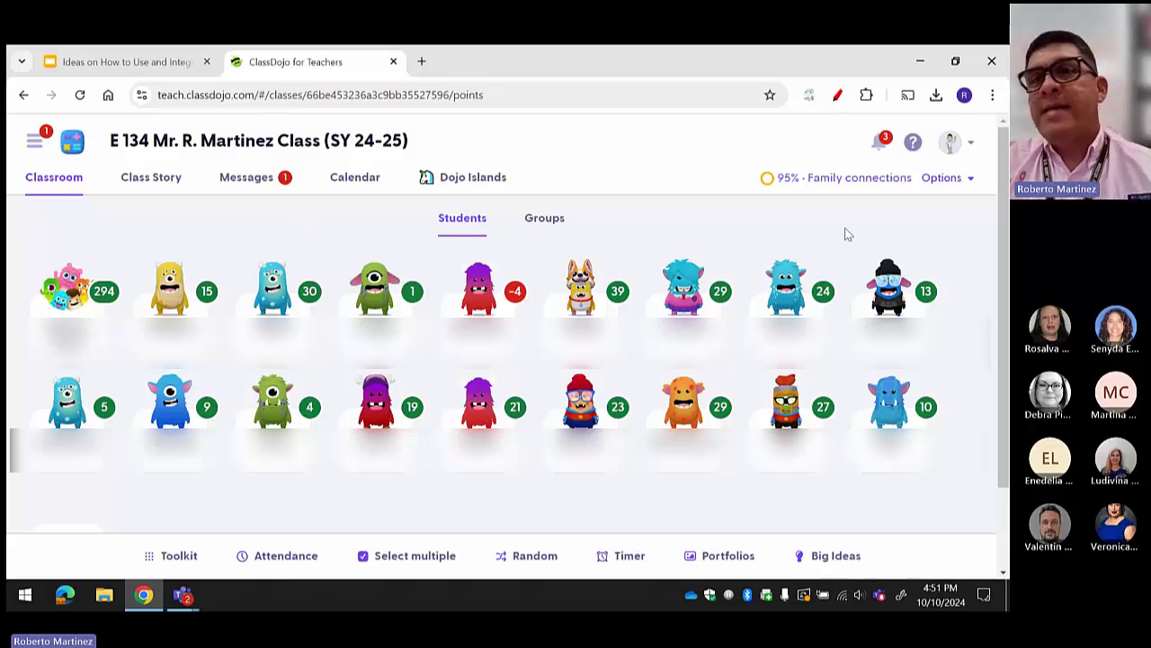
Open the class for editing and display its student list with the sign-in methods and the option to add students.
left_click(947, 180)
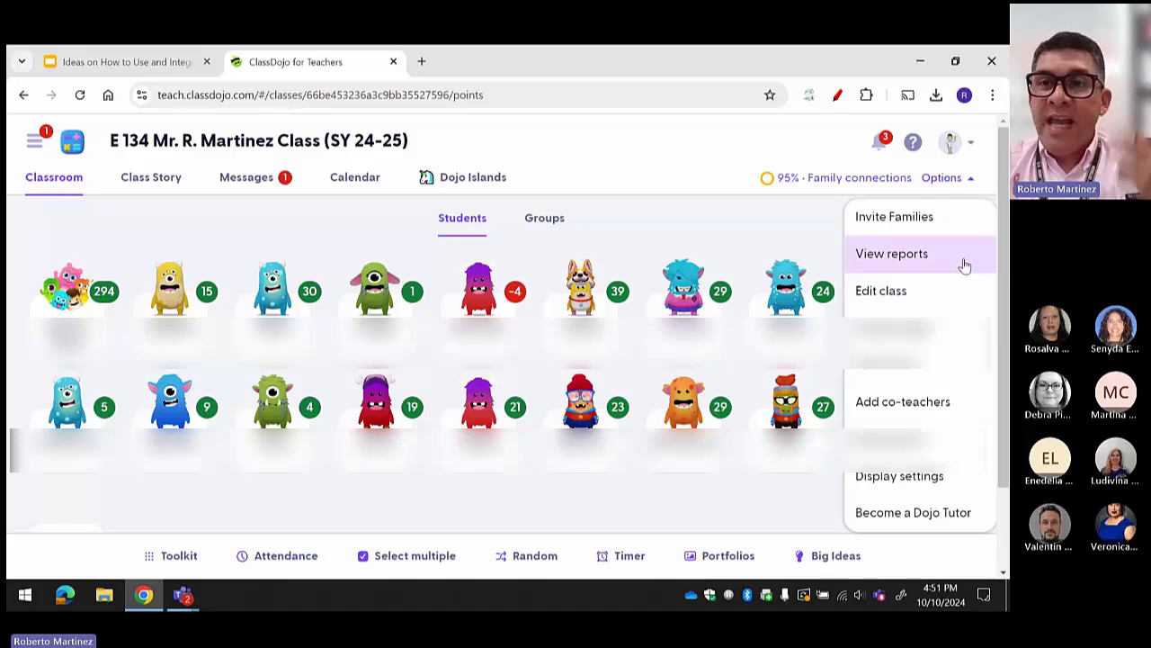
left_click(965, 308)
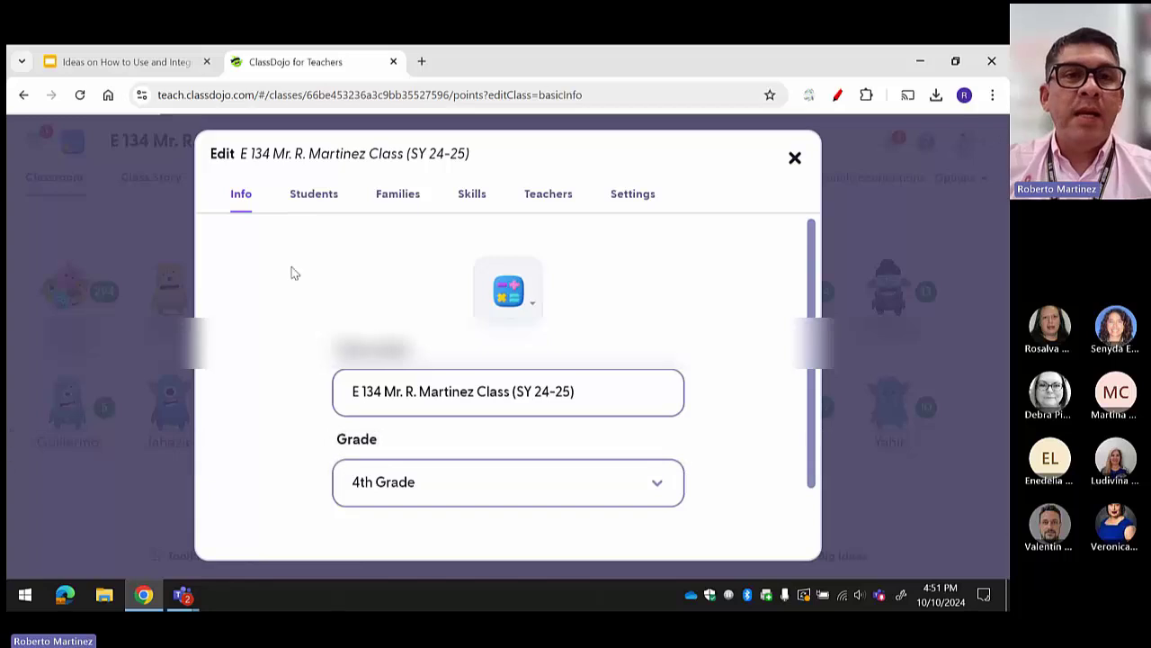
left_click(314, 205)
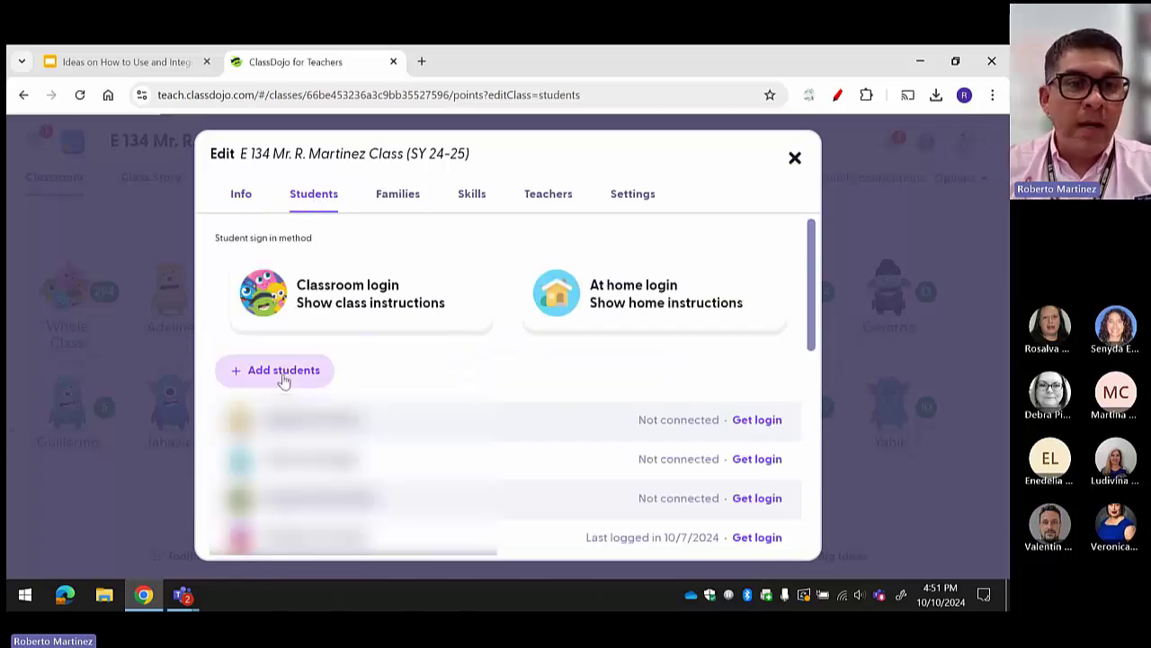
Review the class's family invitation options and the full list of positive skills.
left_click(411, 195)
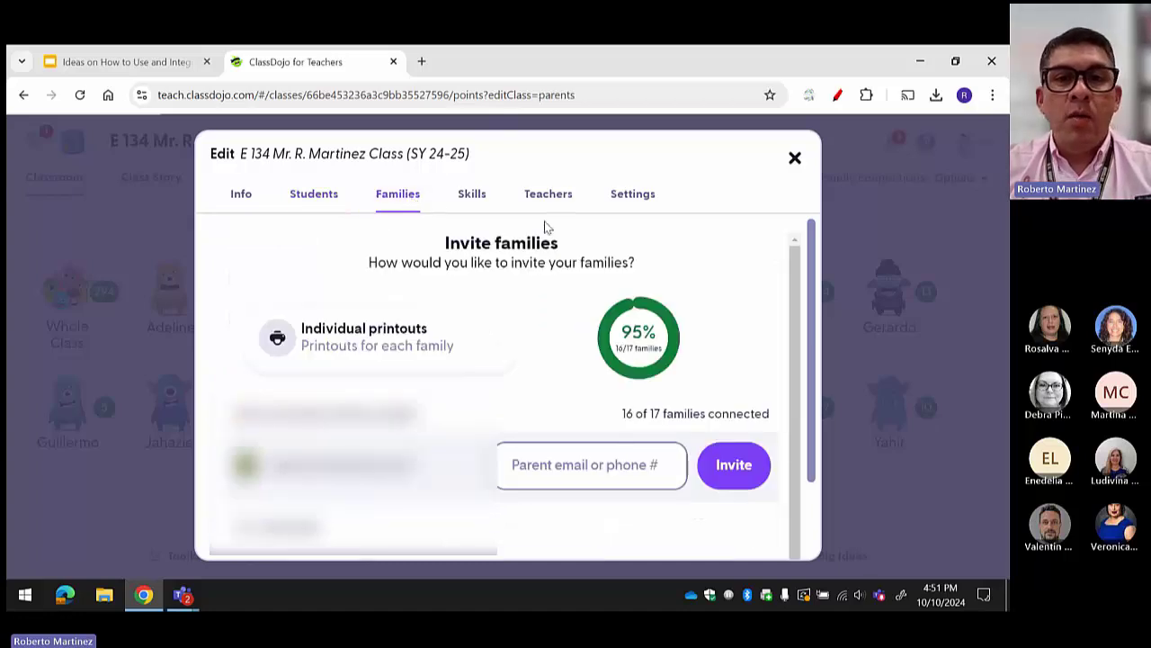
scroll(536, 322, "down", 1)
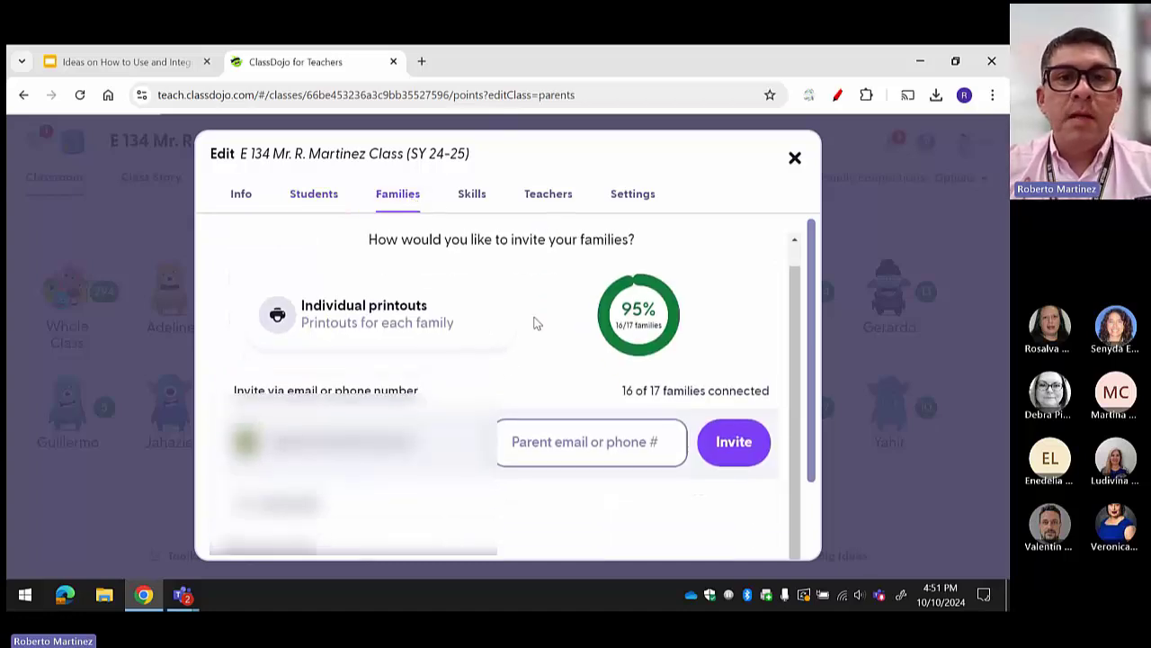
left_click(473, 200)
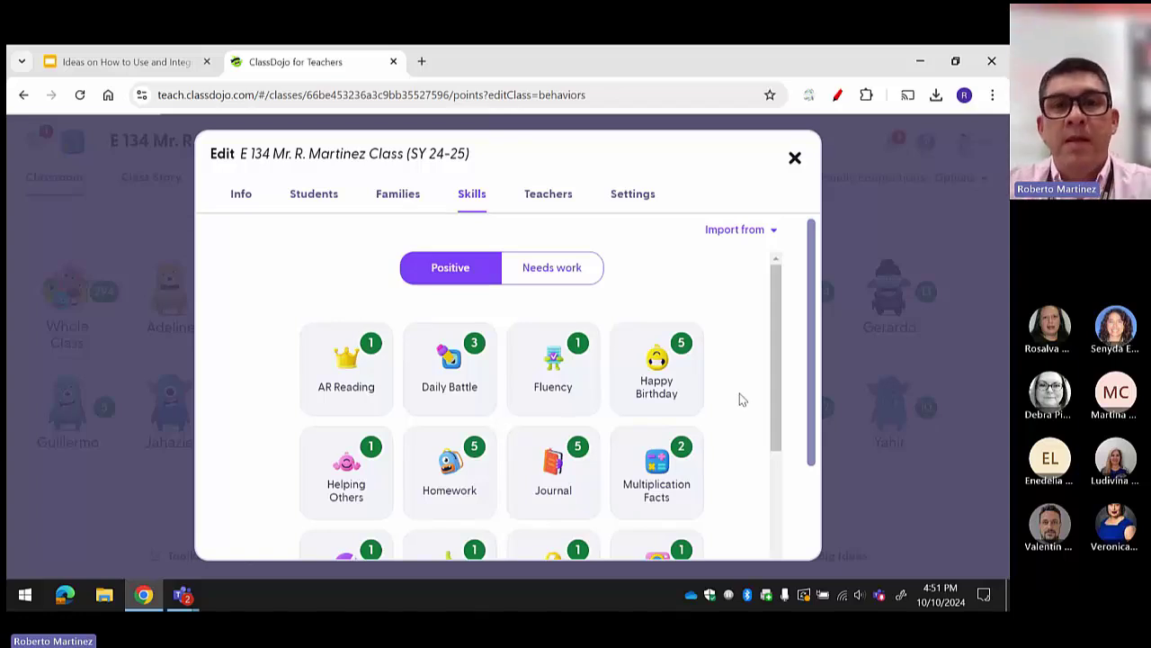
scroll(740, 399, "down", 5)
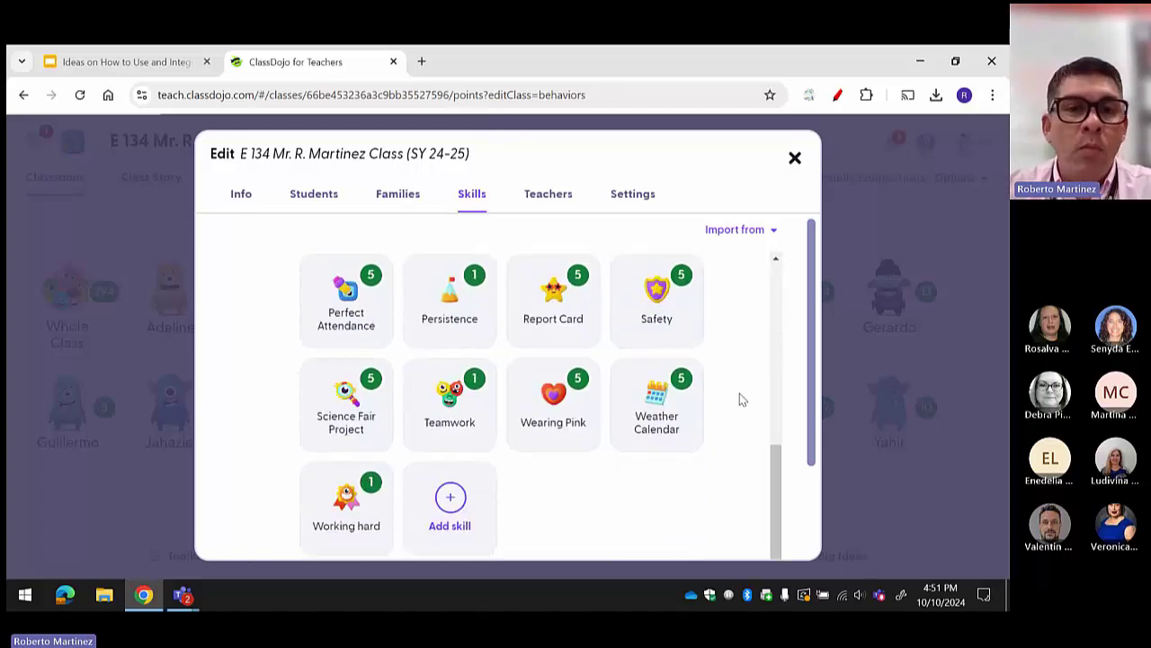
Open the form for a new positive skill, browse the available icons, and close the form without saving.
left_click(452, 500)
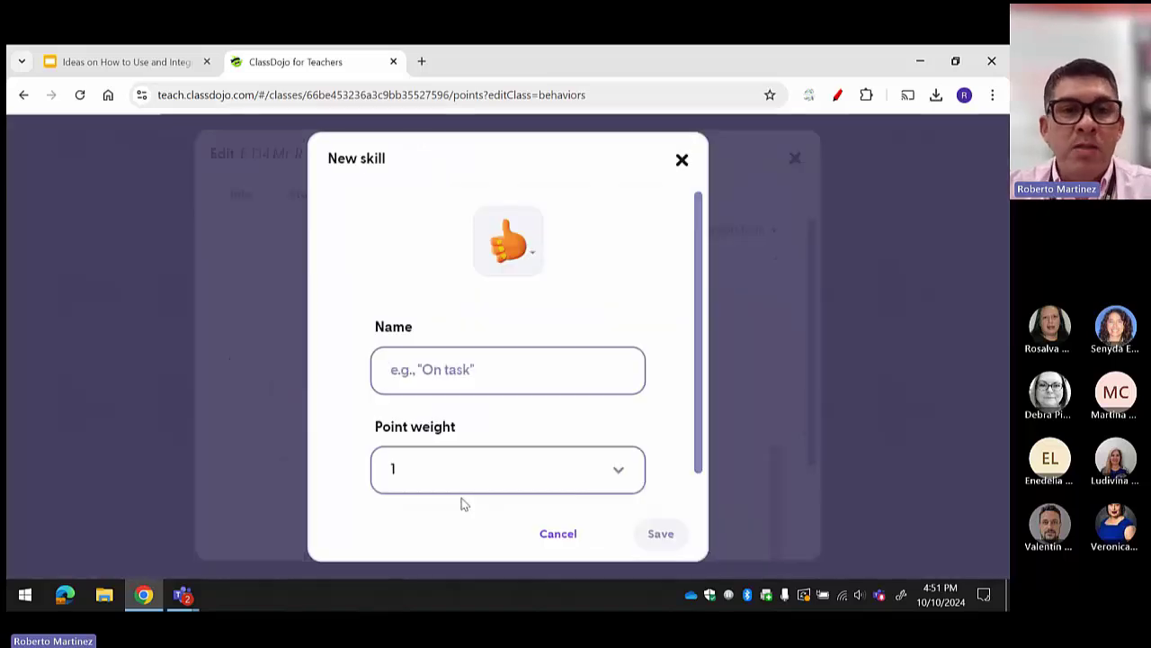
left_click(535, 262)
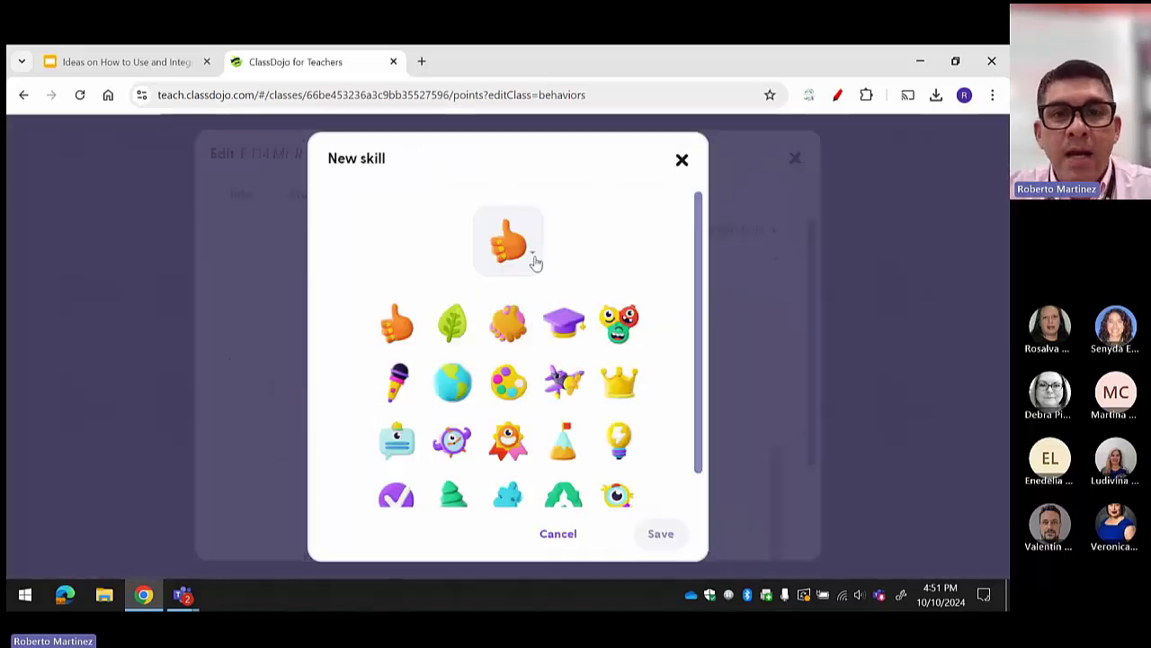
scroll(513, 395, "down", 3)
scroll(519, 396, "down", 5)
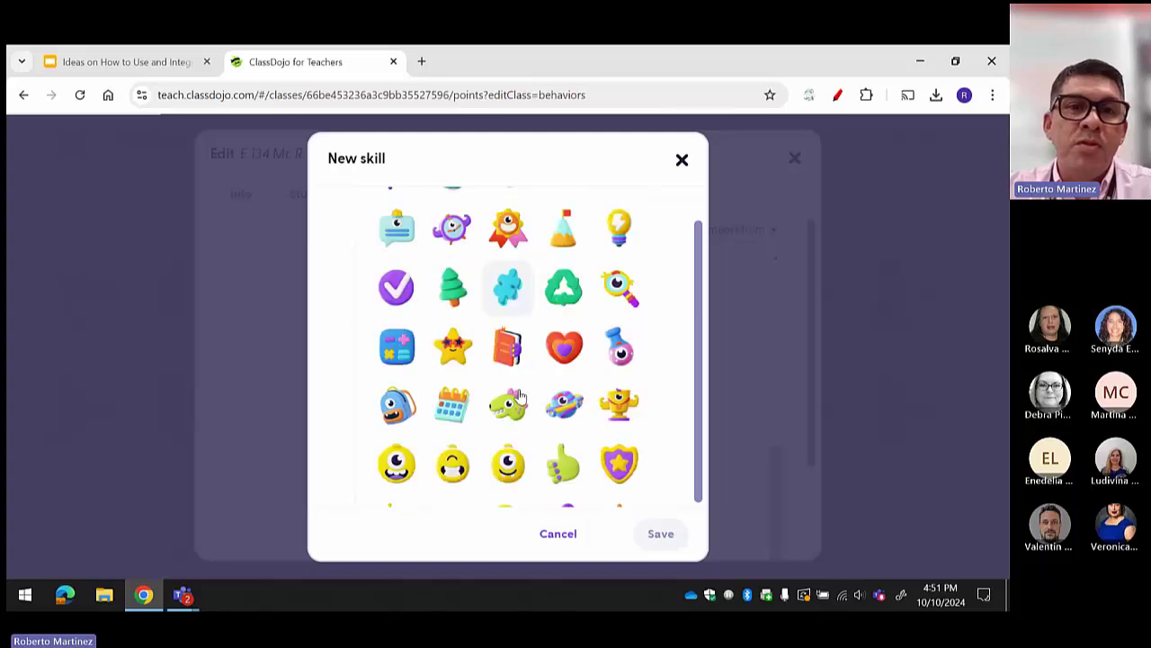
scroll(519, 396, "down", 5)
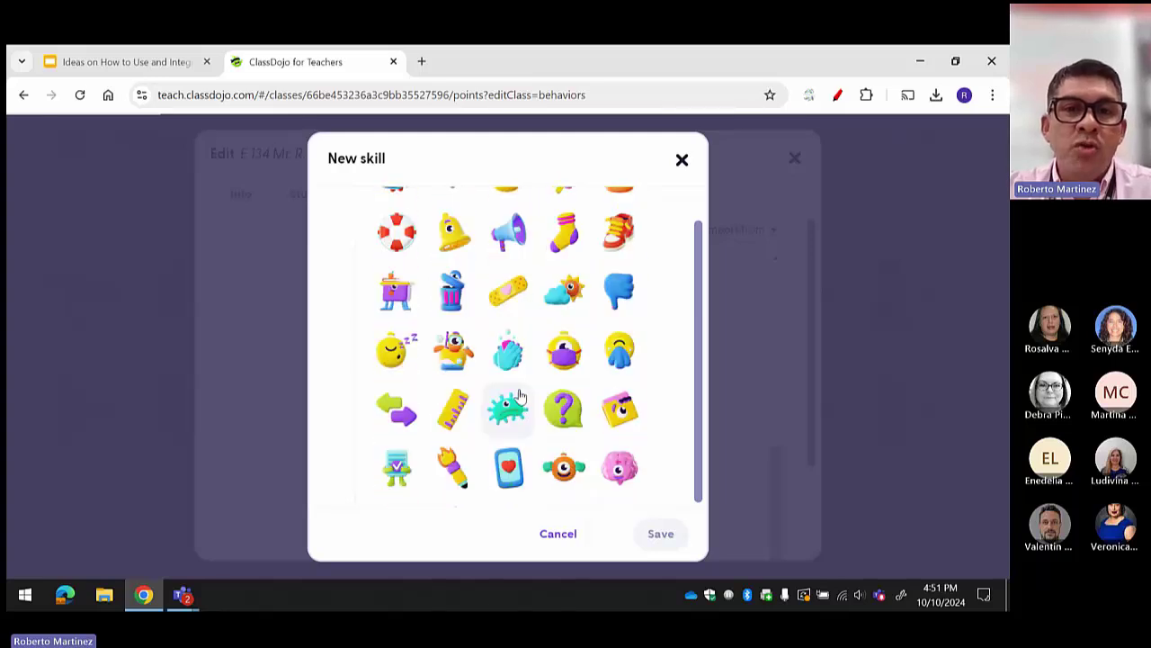
left_click(681, 159)
left_click(681, 159)
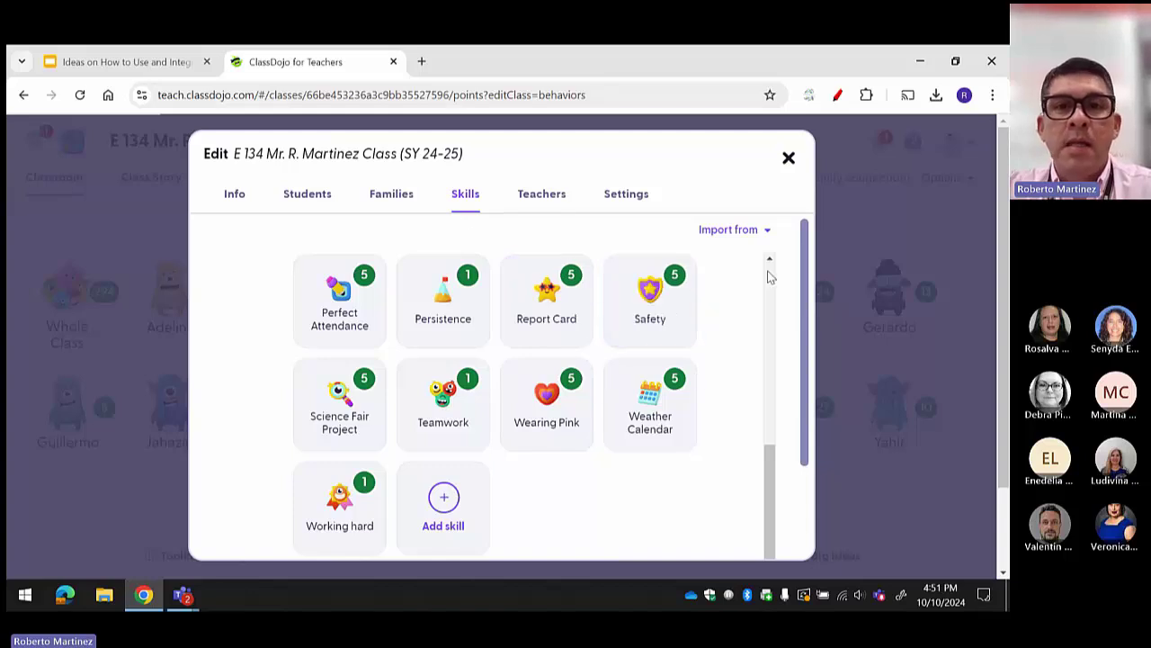
Start a new positive skill and choose the pencil-and-tablet icon at the end of the icon collection.
scroll(715, 400, "down", 1)
left_click(473, 499)
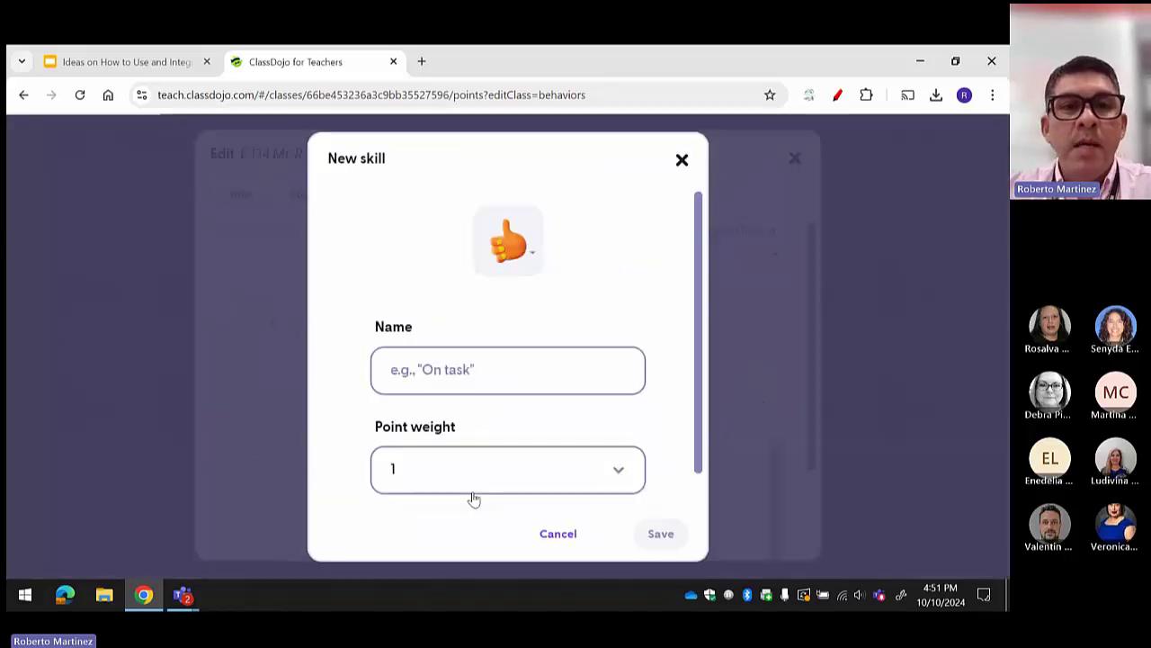
left_click(534, 263)
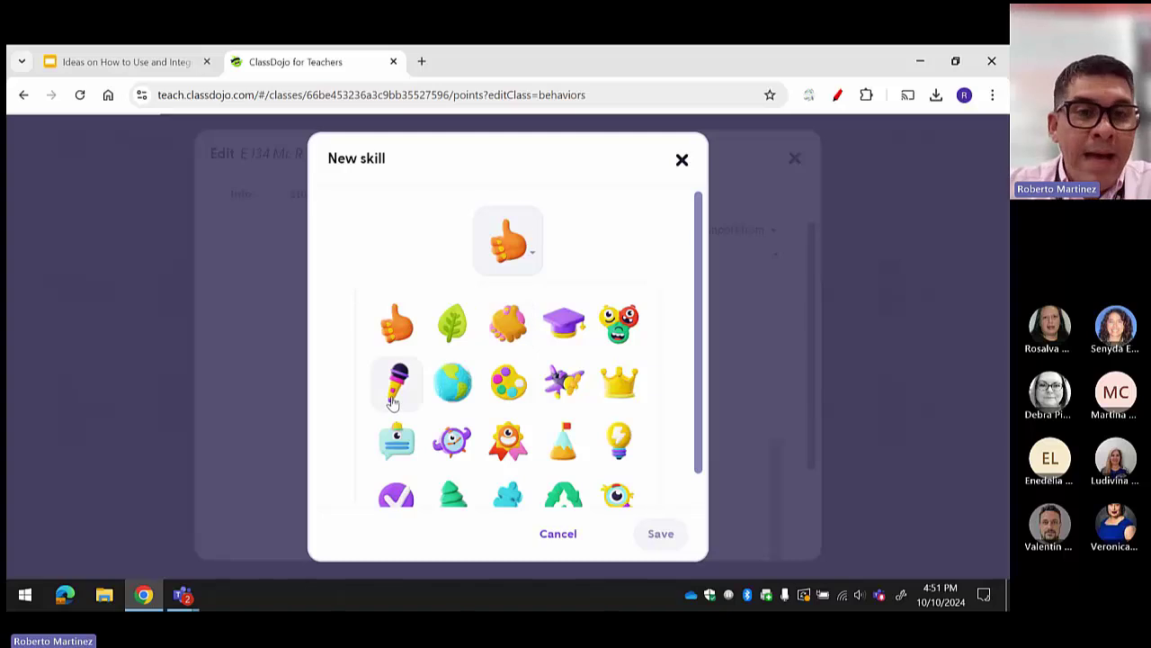
scroll(393, 402, "down", 1)
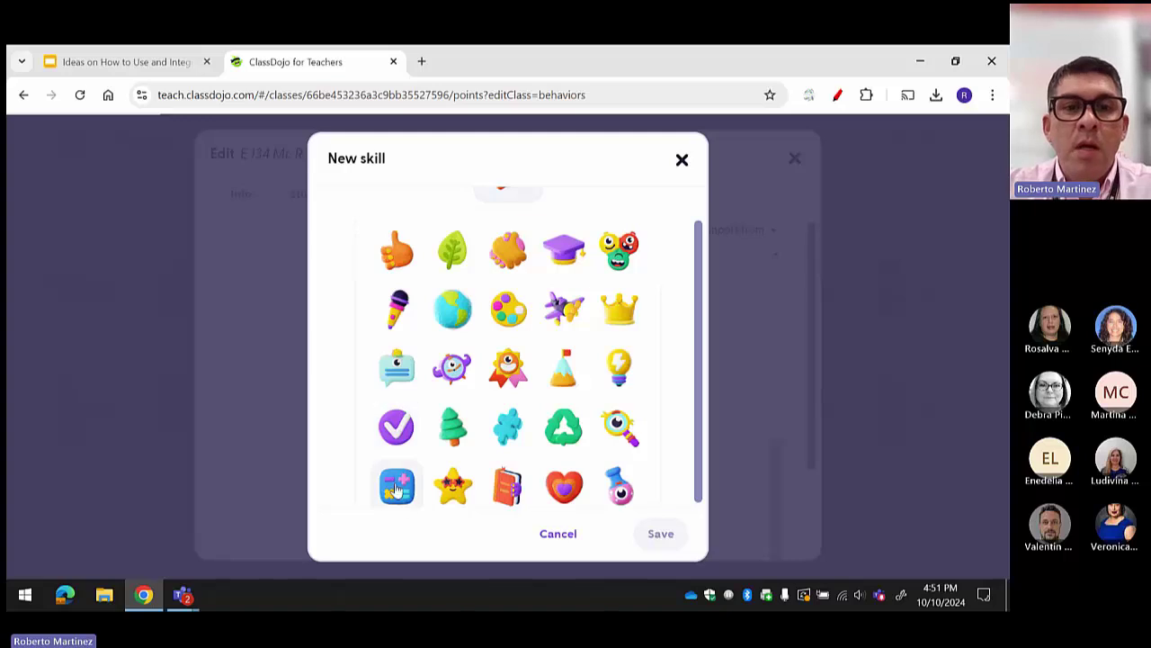
scroll(400, 497, "down", 2)
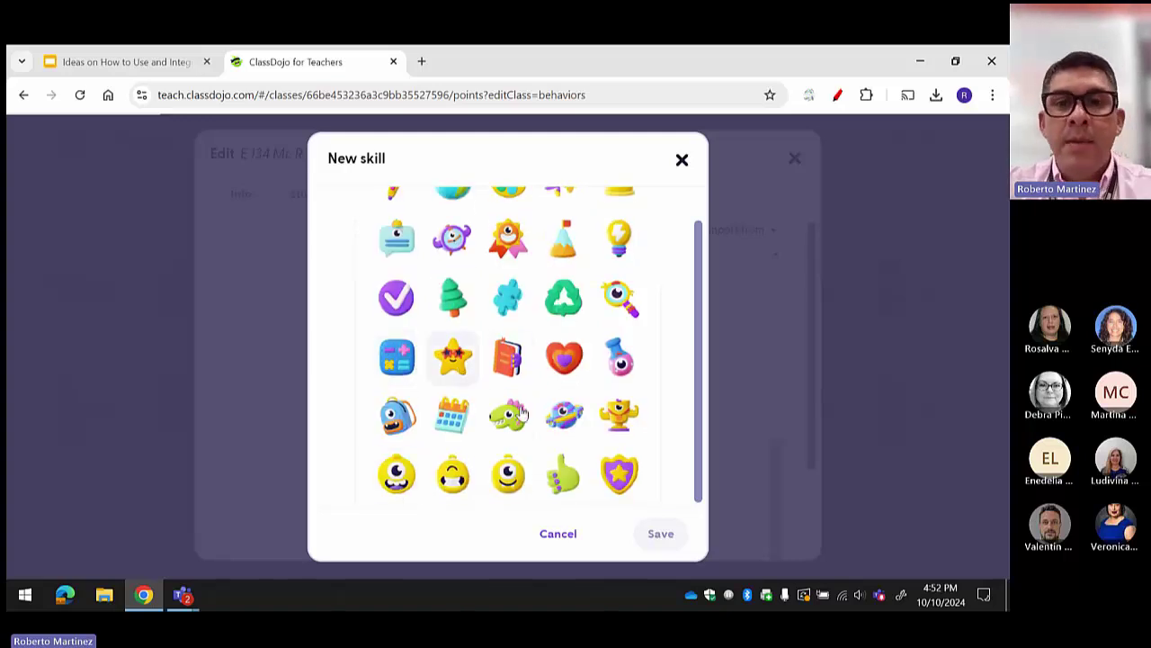
scroll(559, 433, "down", 4)
scroll(560, 433, "down", 4)
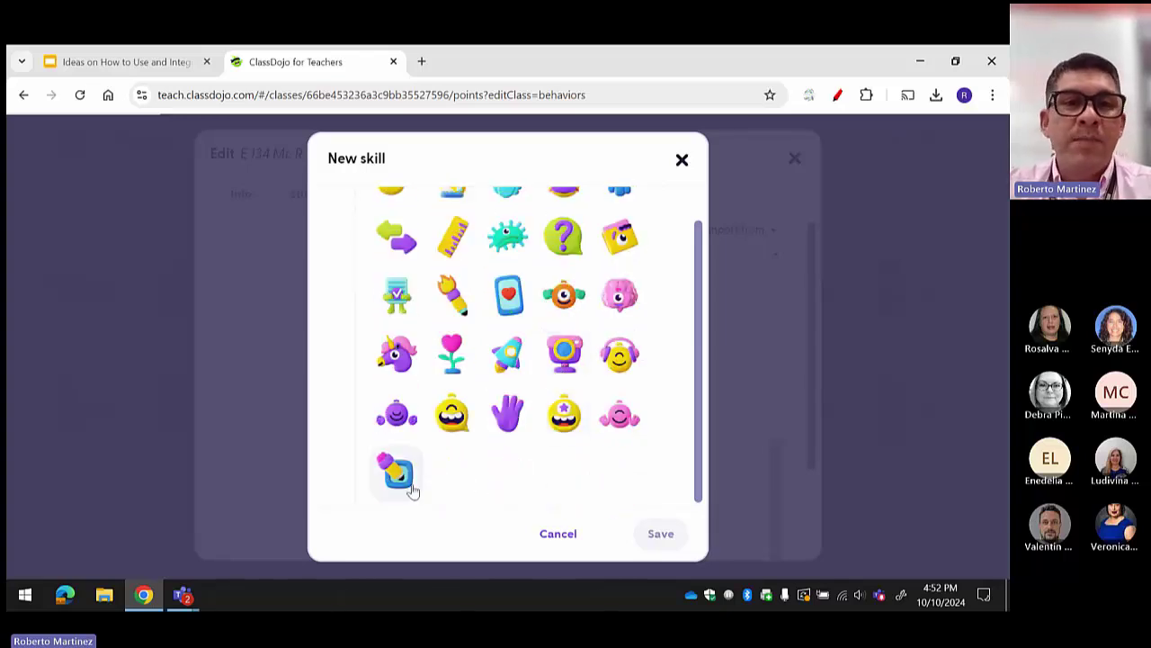
left_click(409, 470)
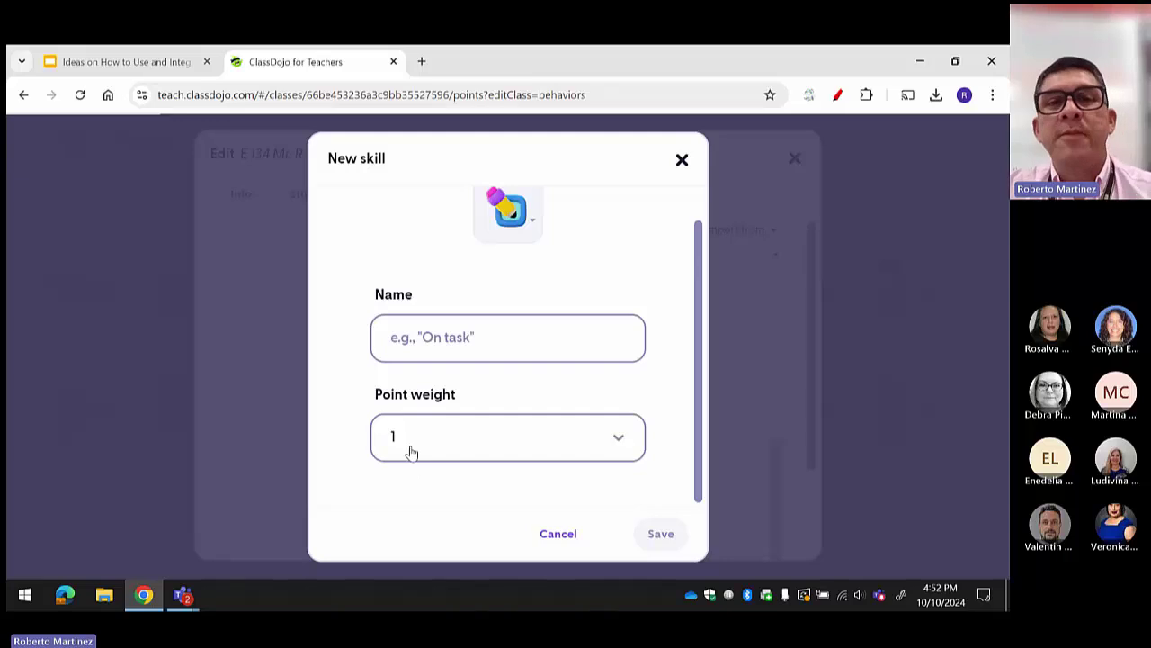
Name the new skill "Writing Prompt".
left_click(459, 353)
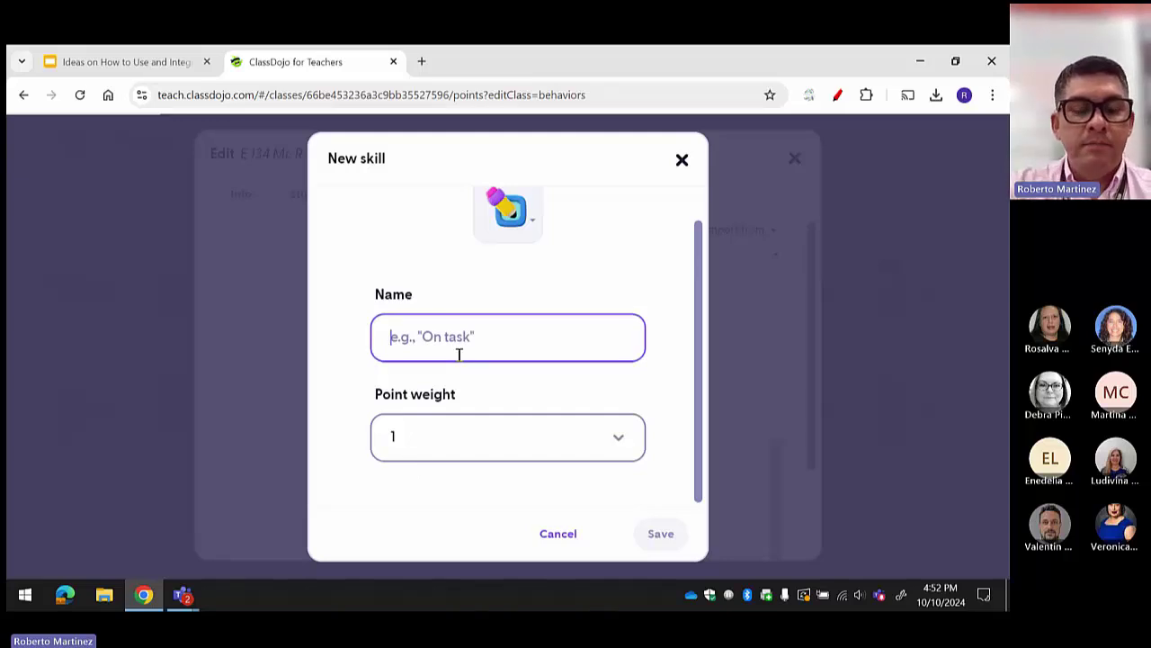
type("Writ")
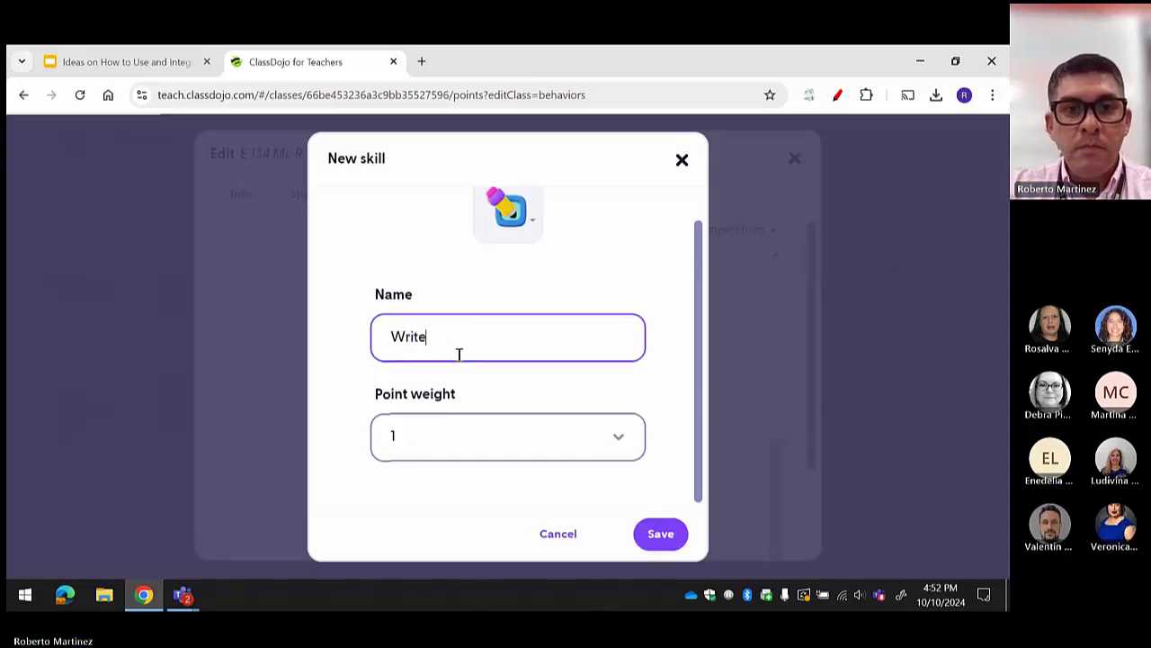
type("ing Promt")
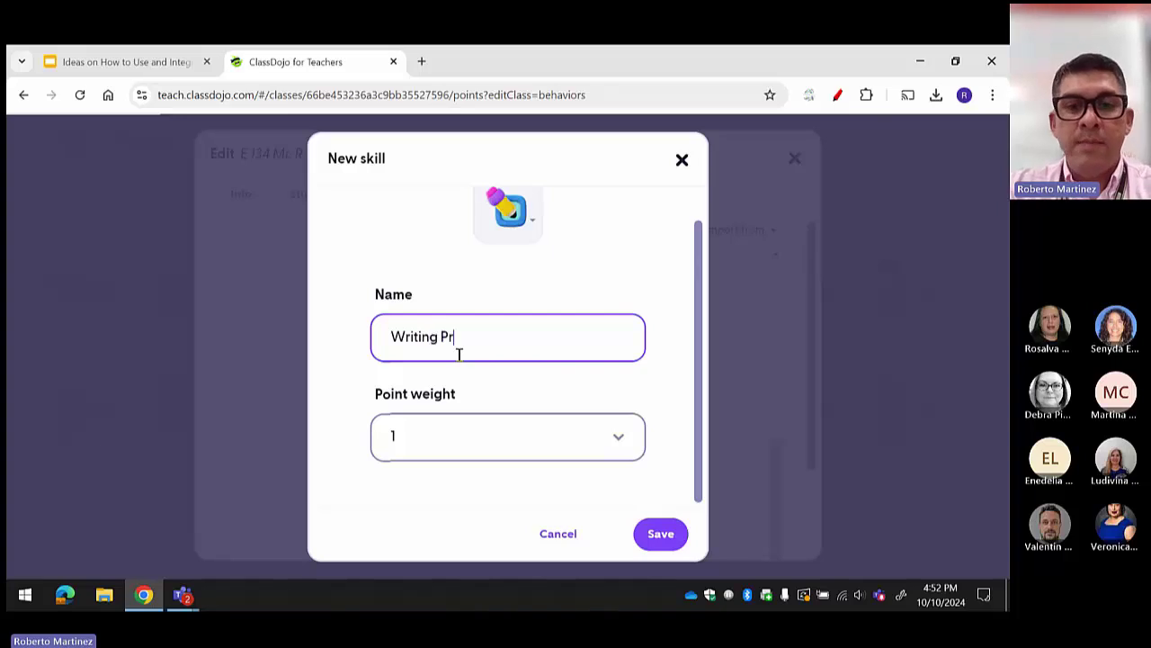
key("BackSpace")
key("BackSpace")
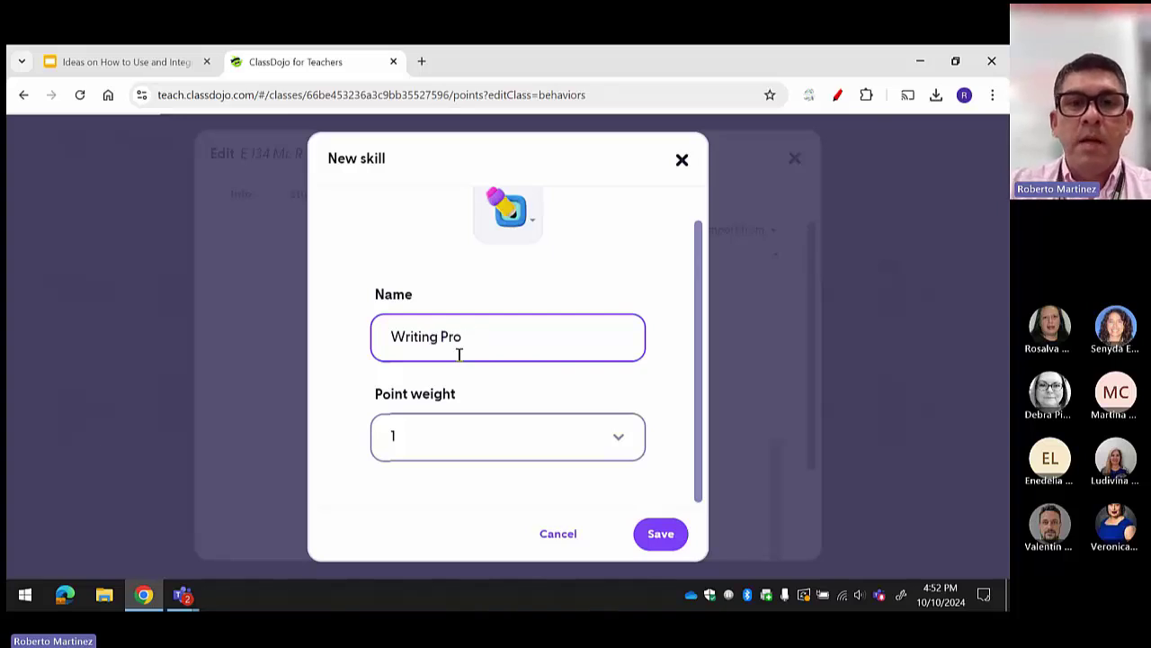
type("mpt")
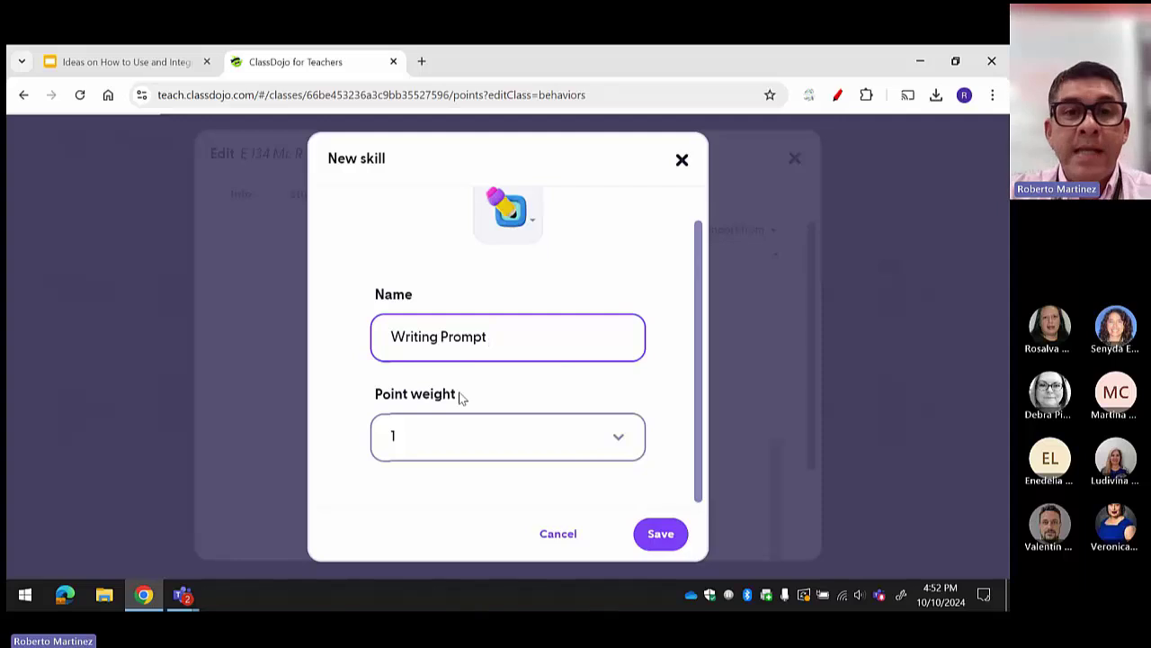
Show the point weight choices for the new skill and cancel its creation.
left_click(506, 460)
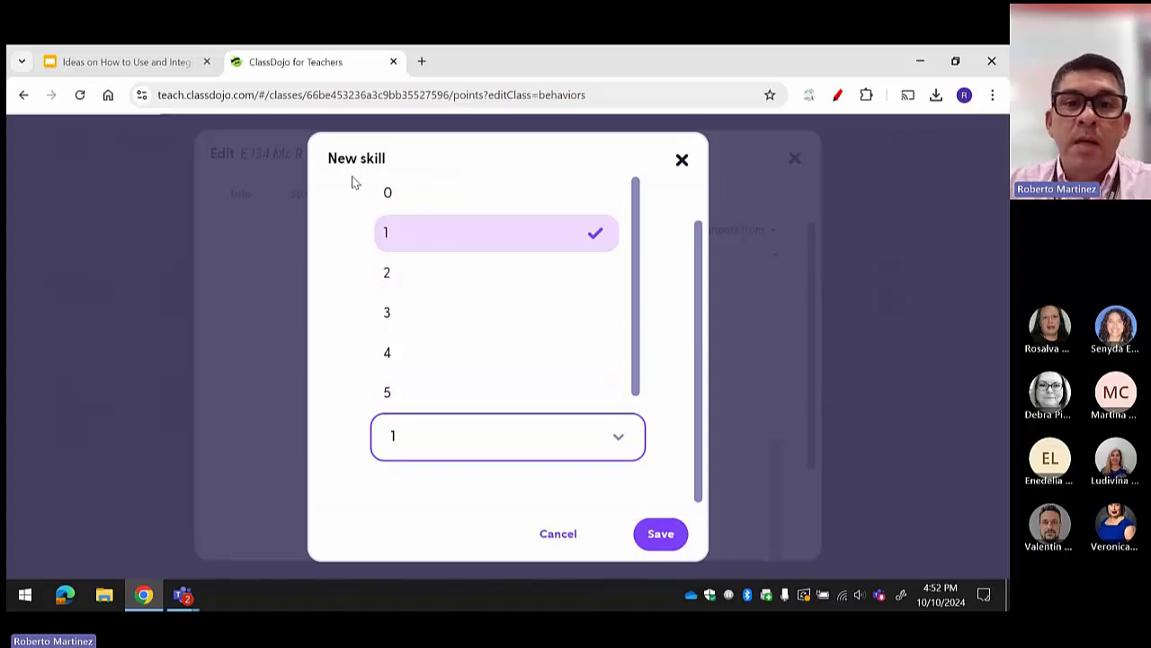
left_click(563, 535)
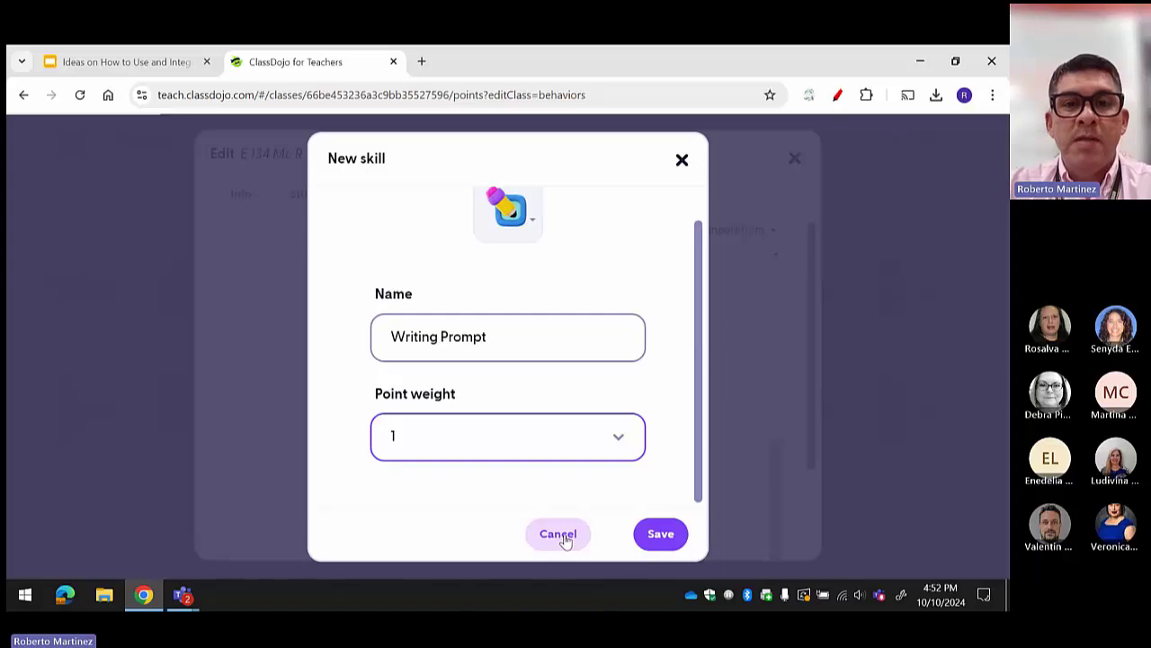
left_click(563, 535)
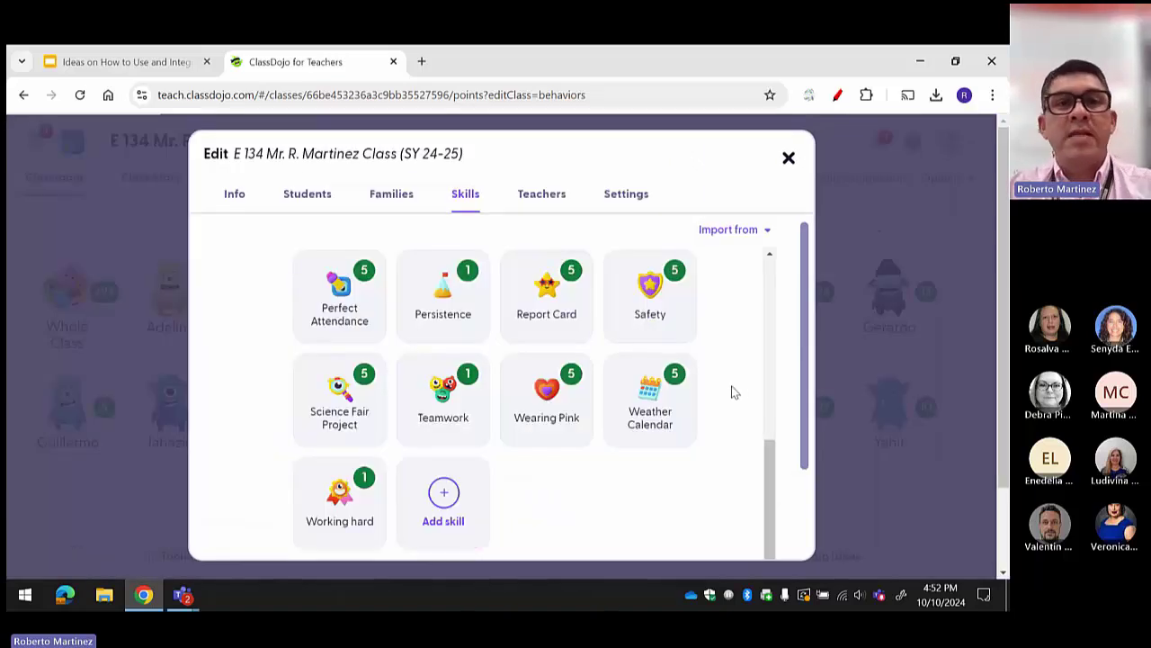
Review the class's needs-work skills and the options for which points families can see.
scroll(732, 393, "up", 5)
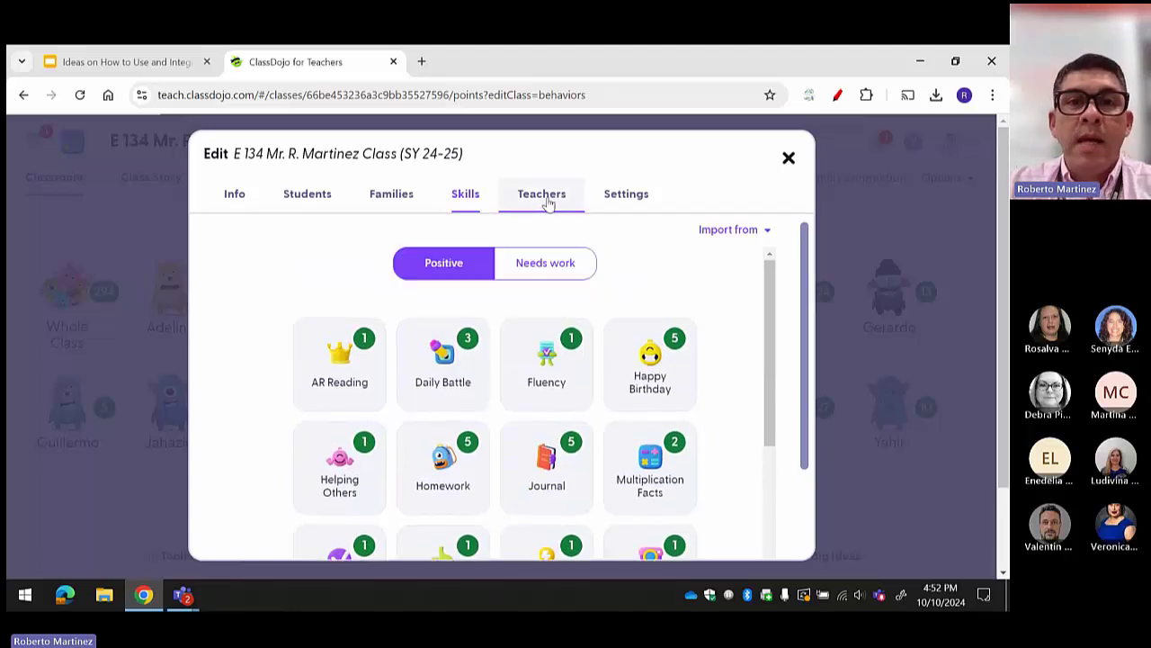
left_click(565, 274)
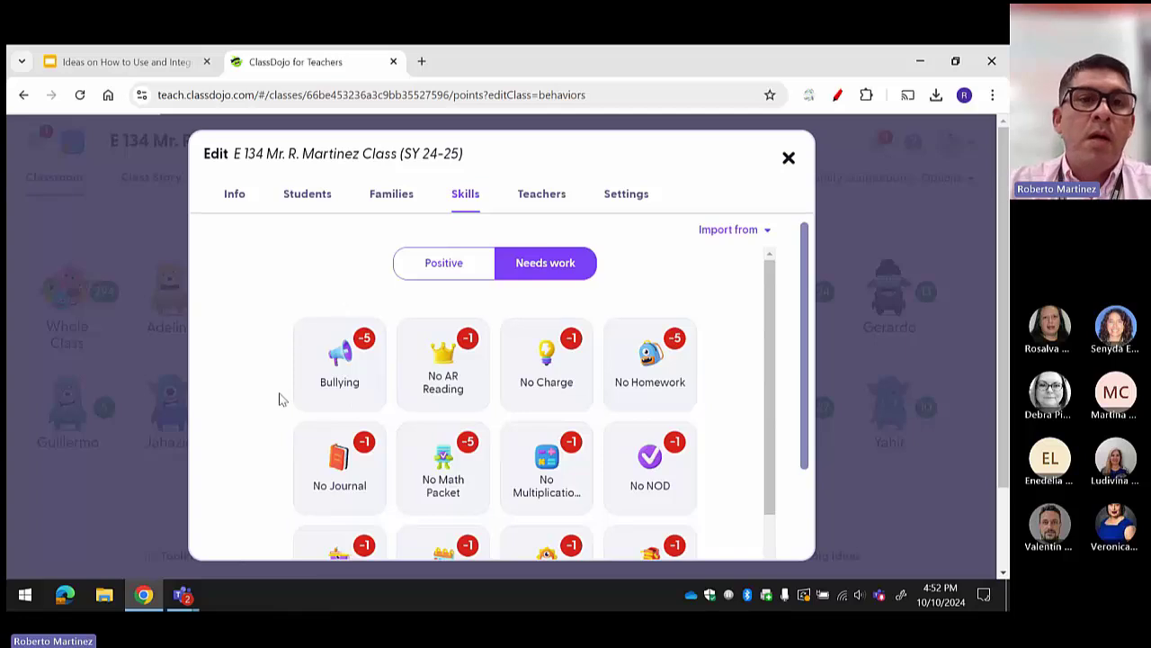
scroll(278, 400, "down", 4)
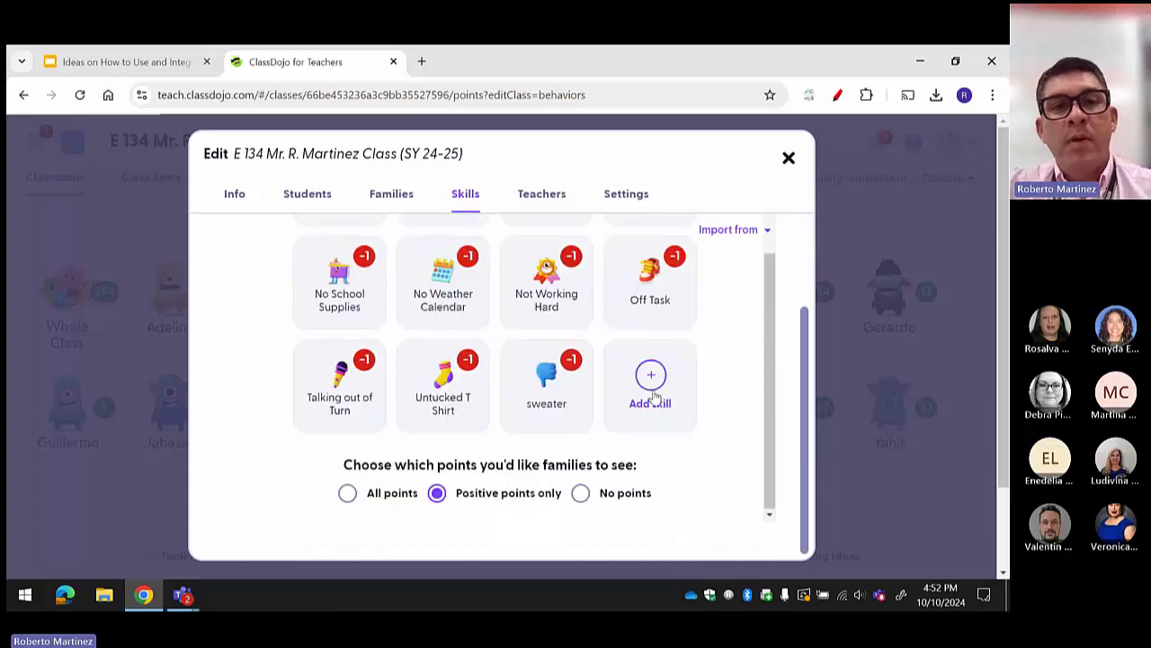
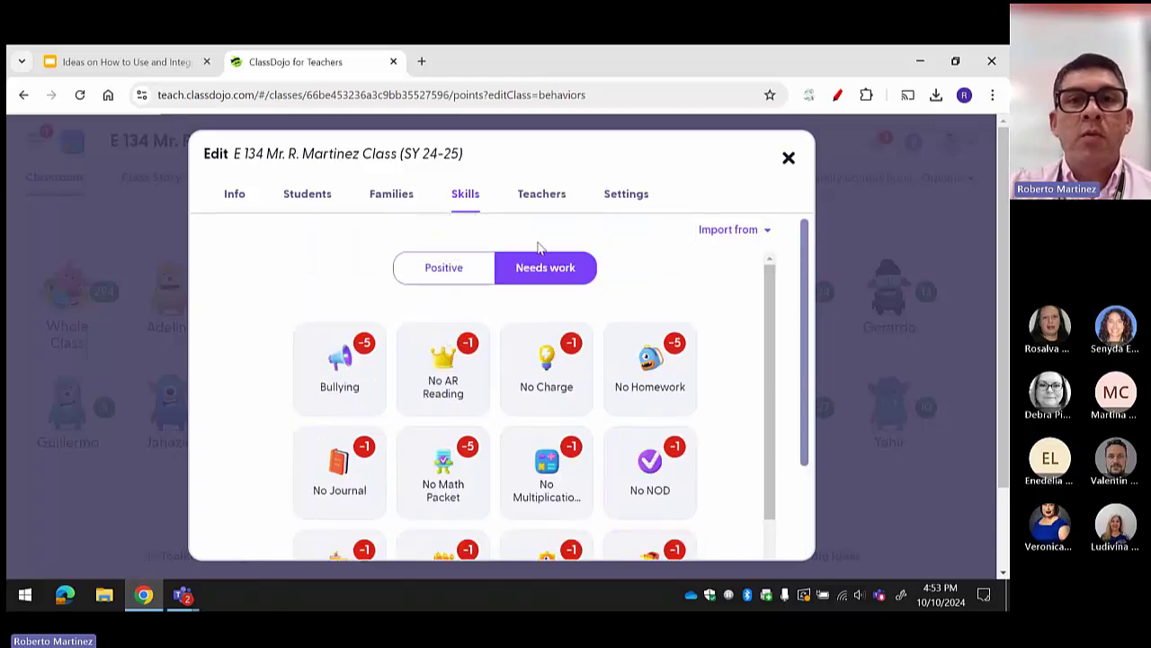
Examine the class's co-teacher invitation field and the complete list of other school teachers who can be invited.
left_click(550, 198)
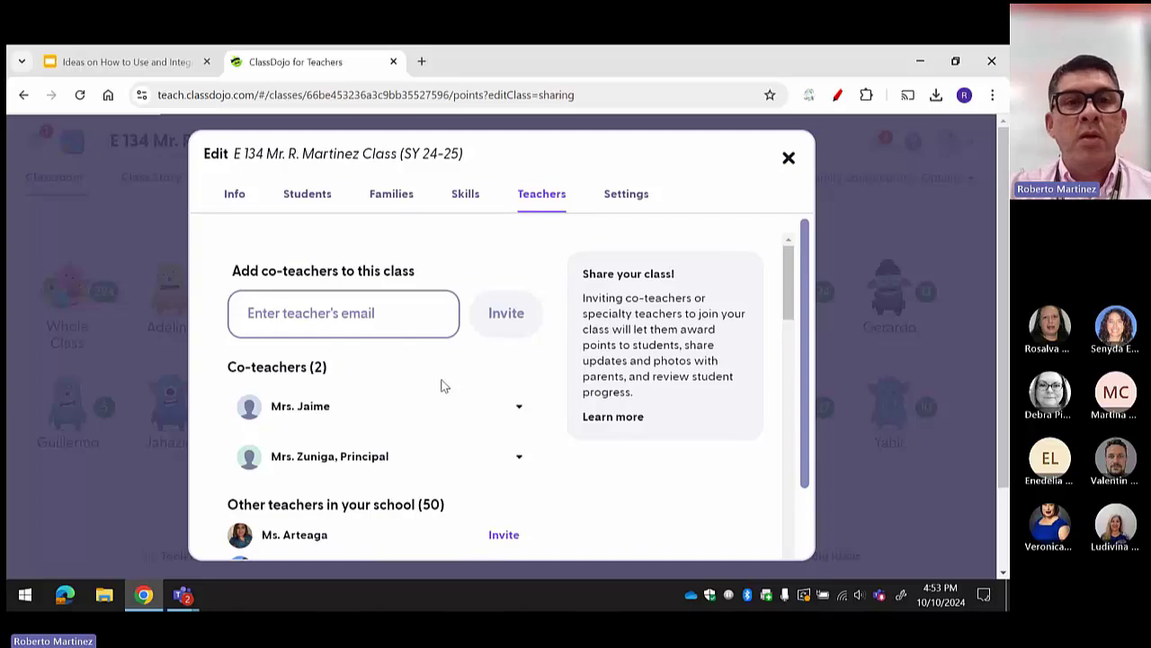
left_click(333, 316)
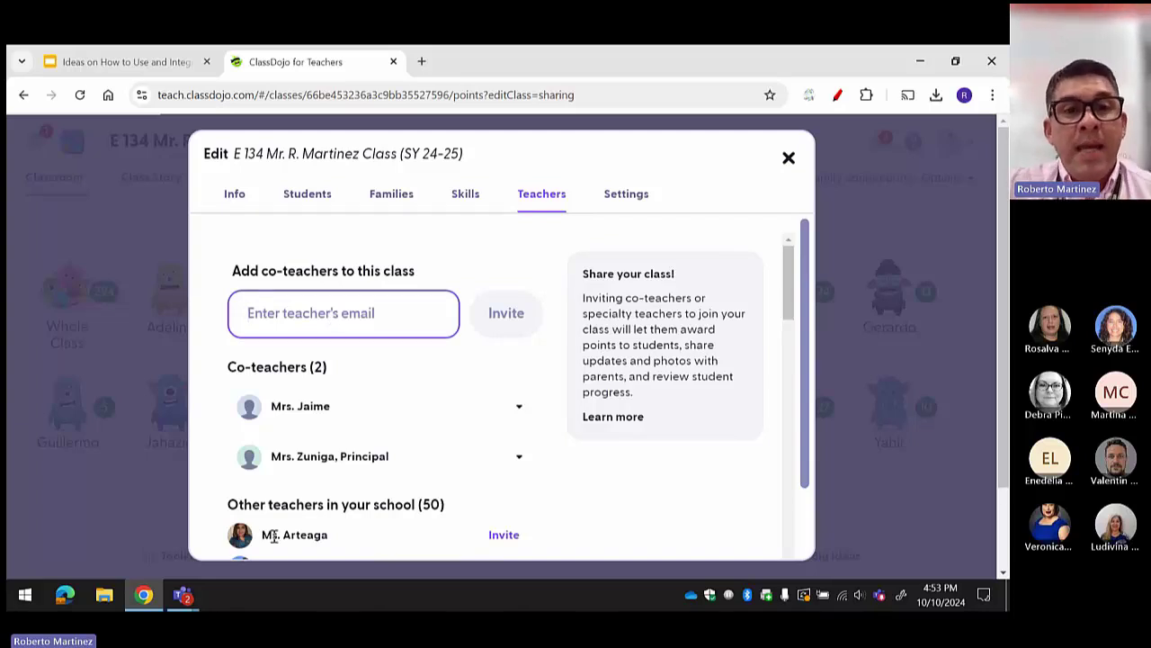
scroll(356, 448, "down", 1)
scroll(356, 448, "down", 3)
scroll(355, 450, "down", 1)
scroll(355, 448, "down", 5)
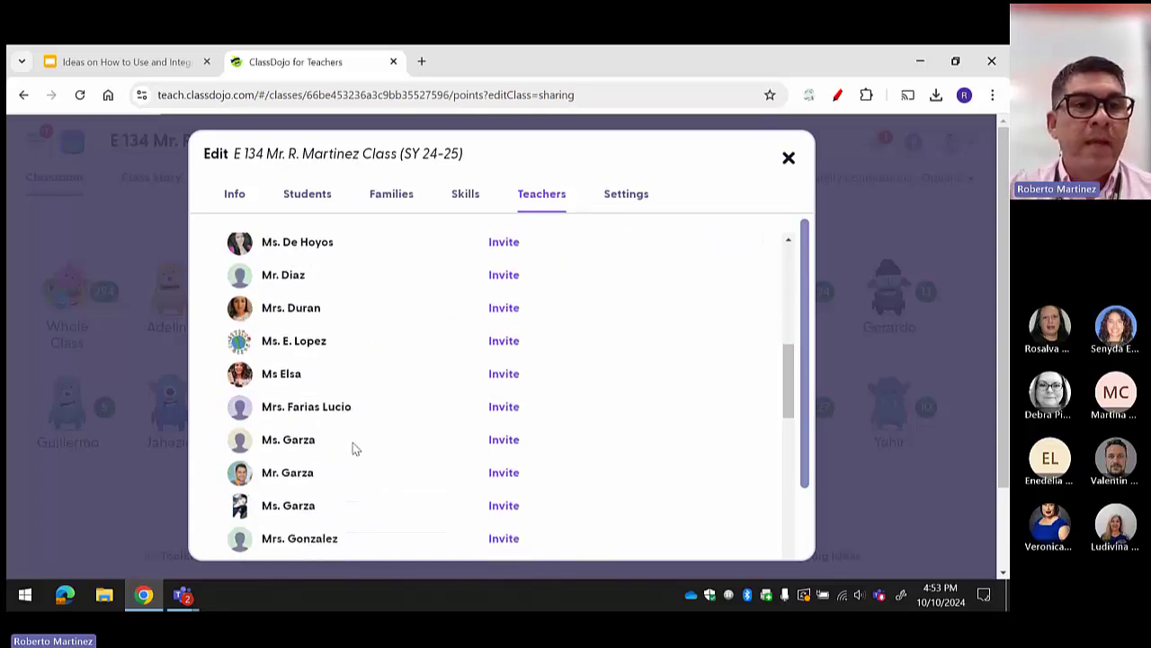
scroll(355, 448, "down", 6)
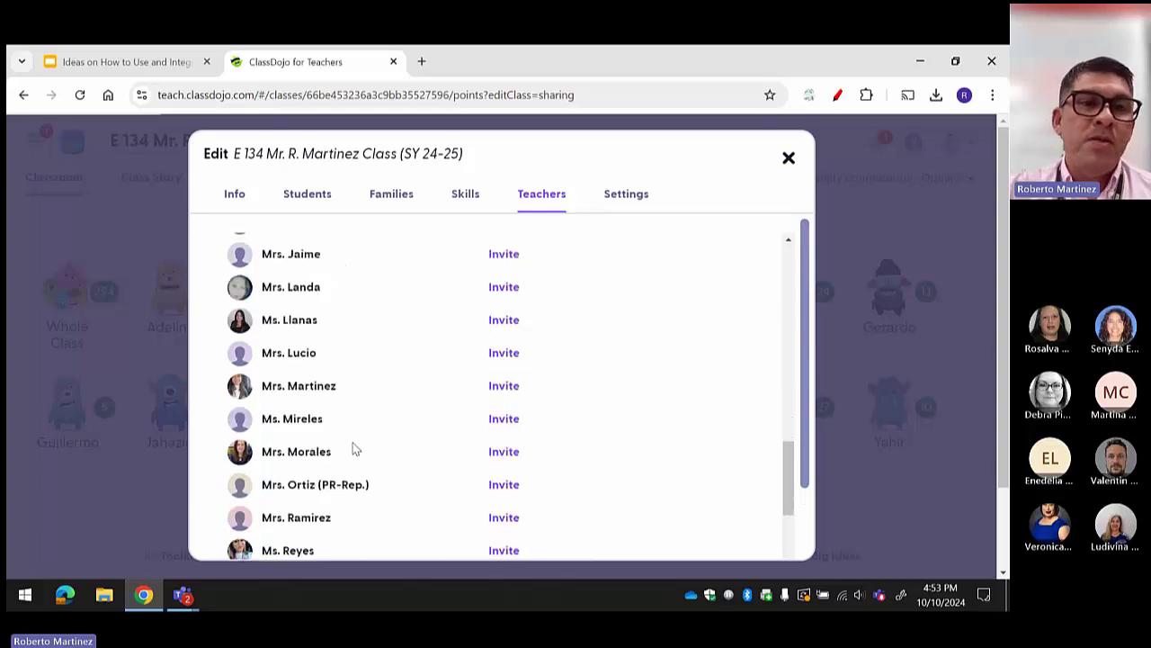
scroll(355, 412, "down", 3)
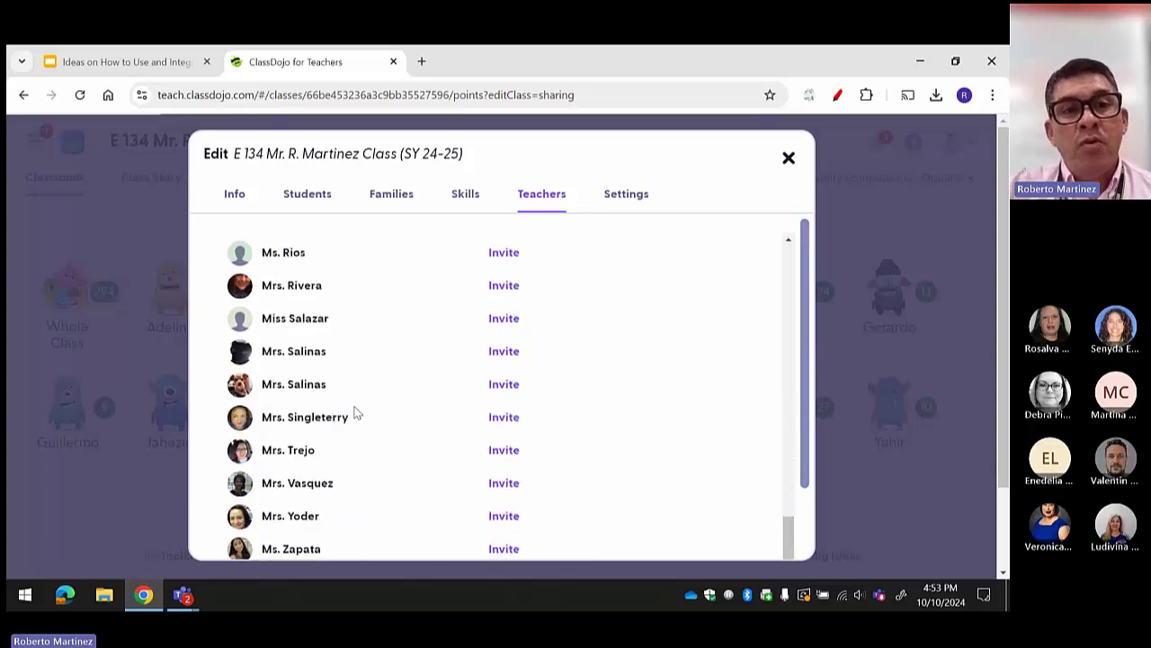
scroll(355, 412, "down", 2)
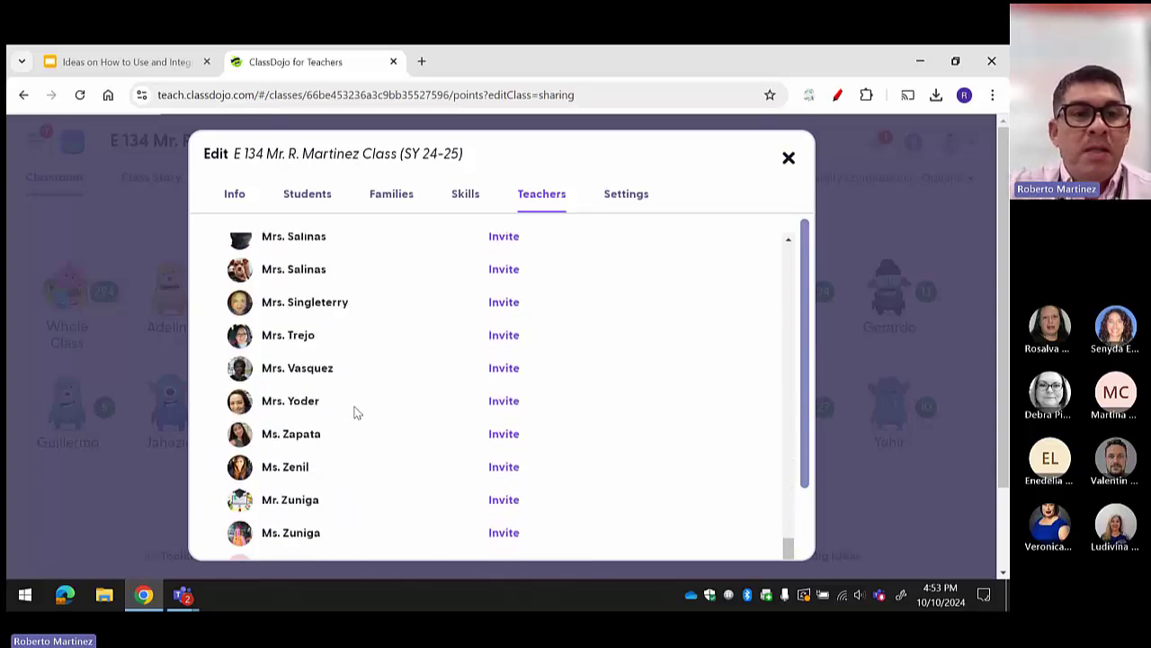
scroll(363, 378, "down", 3)
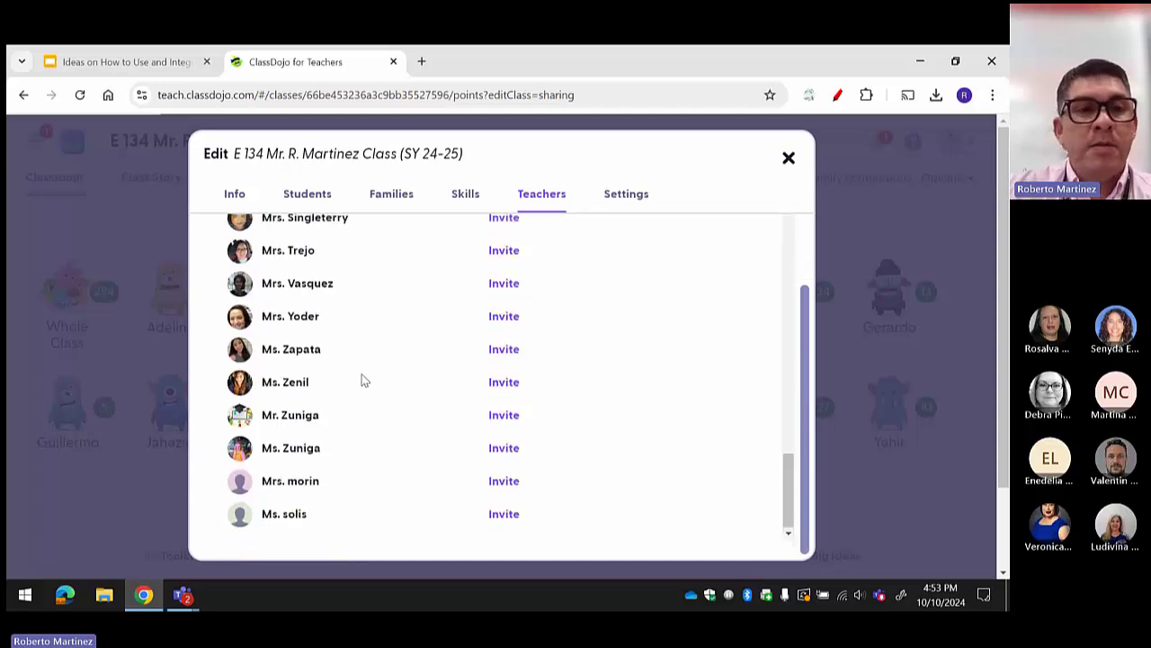
scroll(581, 247, "up", 4)
Review the class's chat and comment settings, switching student comments on Class Story posts on and back off.
left_click(635, 205)
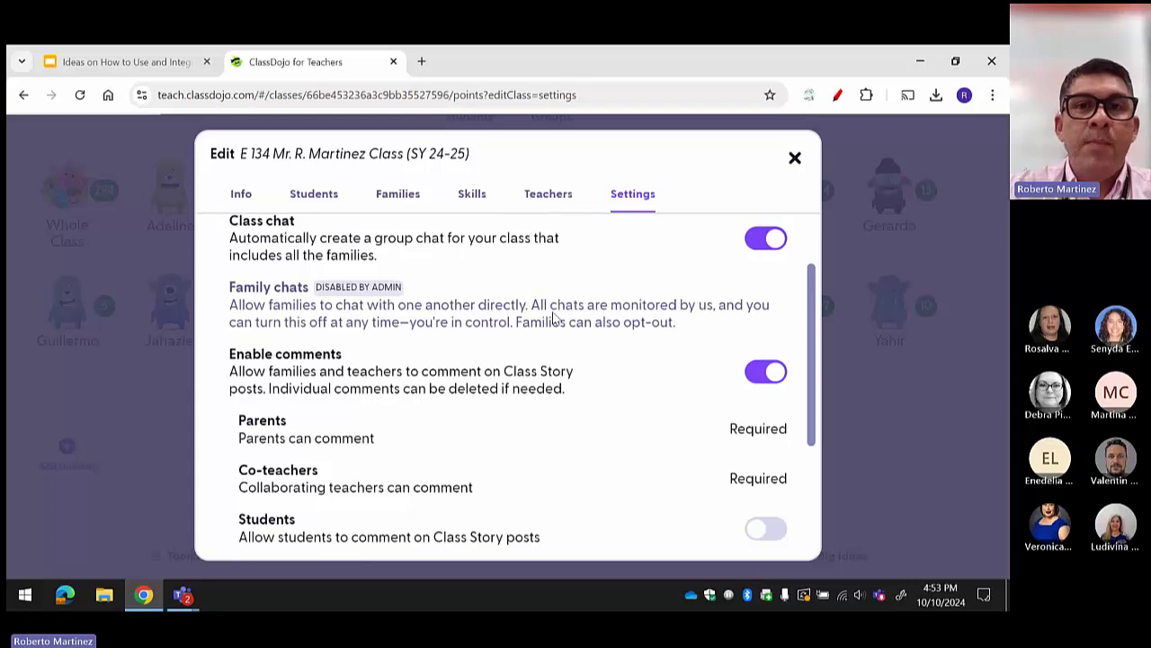
scroll(557, 316, "up", 2)
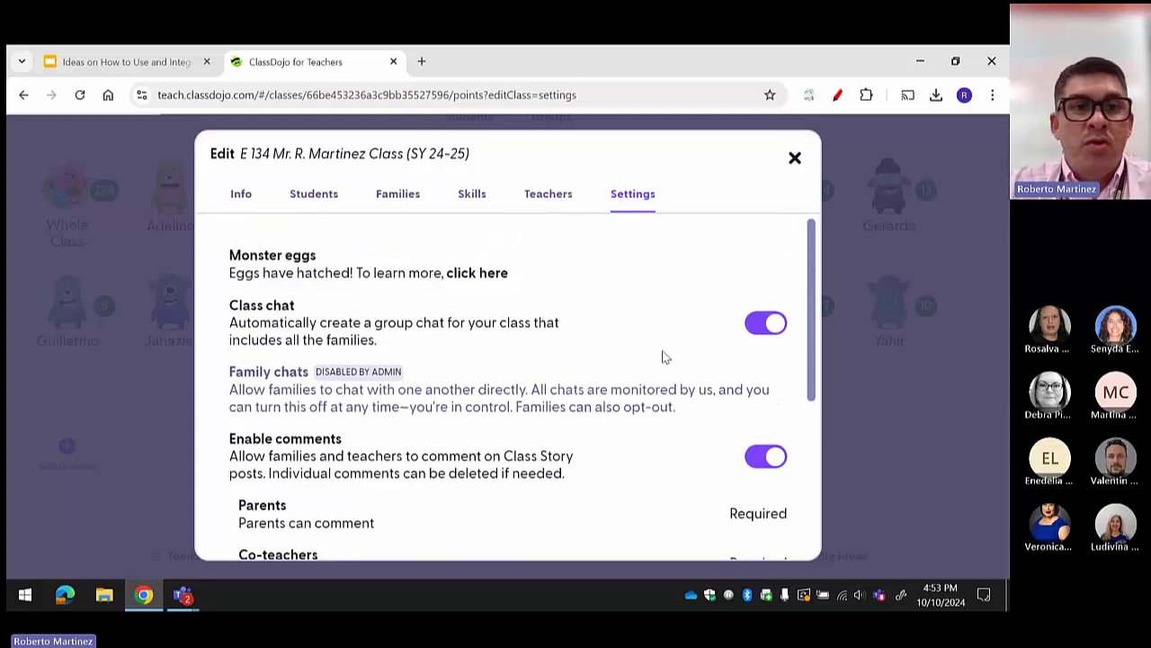
scroll(641, 360, "down", 1)
scroll(447, 448, "down", 1)
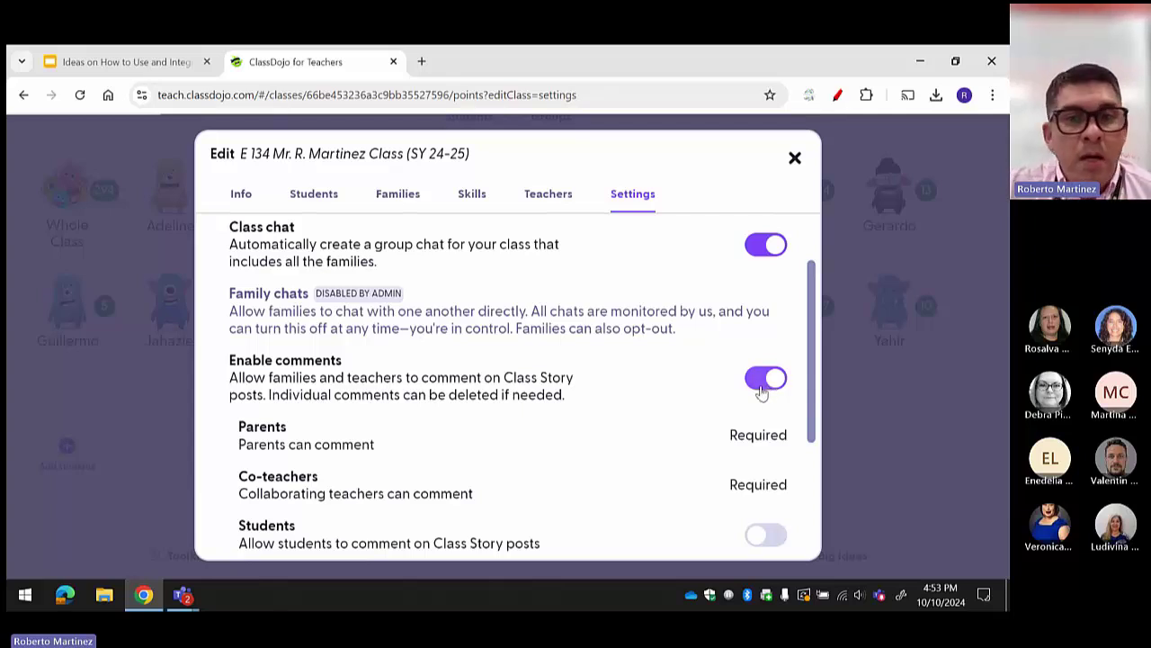
scroll(691, 411, "down", 3)
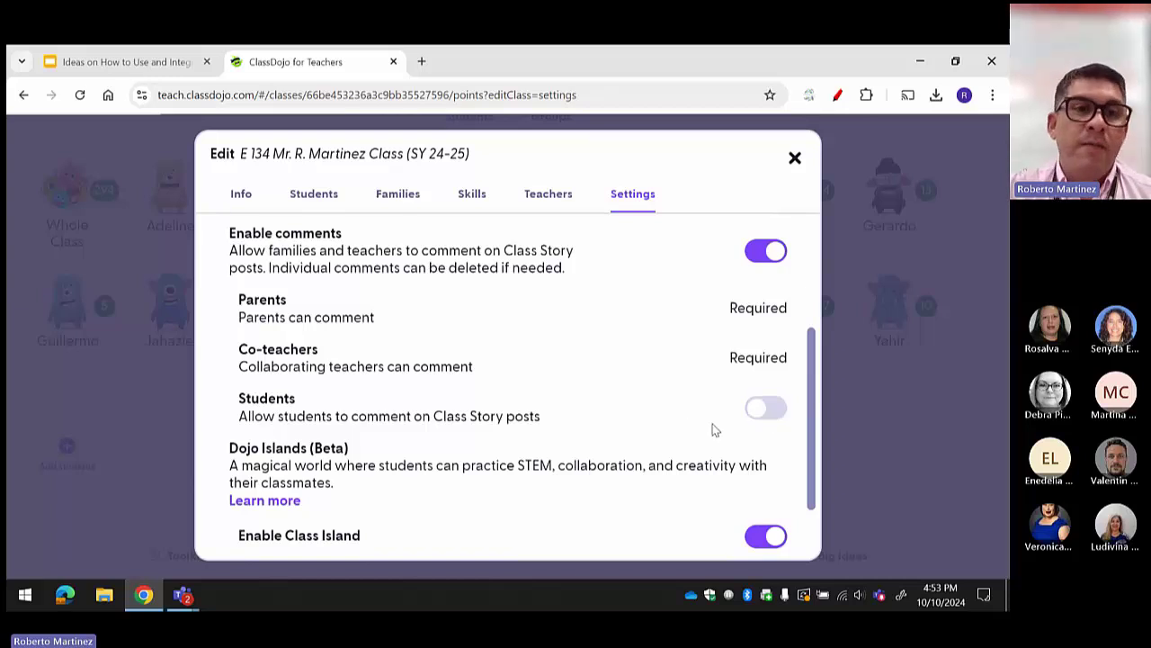
left_click(766, 414)
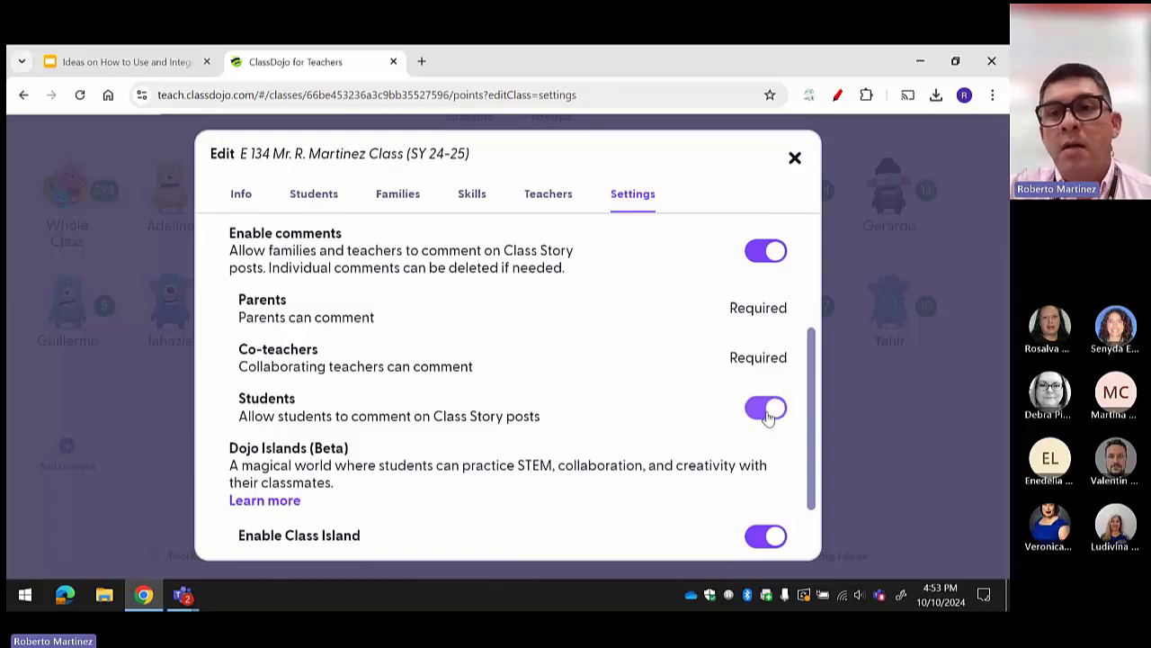
left_click(767, 412)
Turn off Enable Class Island under Dojo Islands (Beta) and close the class editor.
scroll(666, 385, "down", 2)
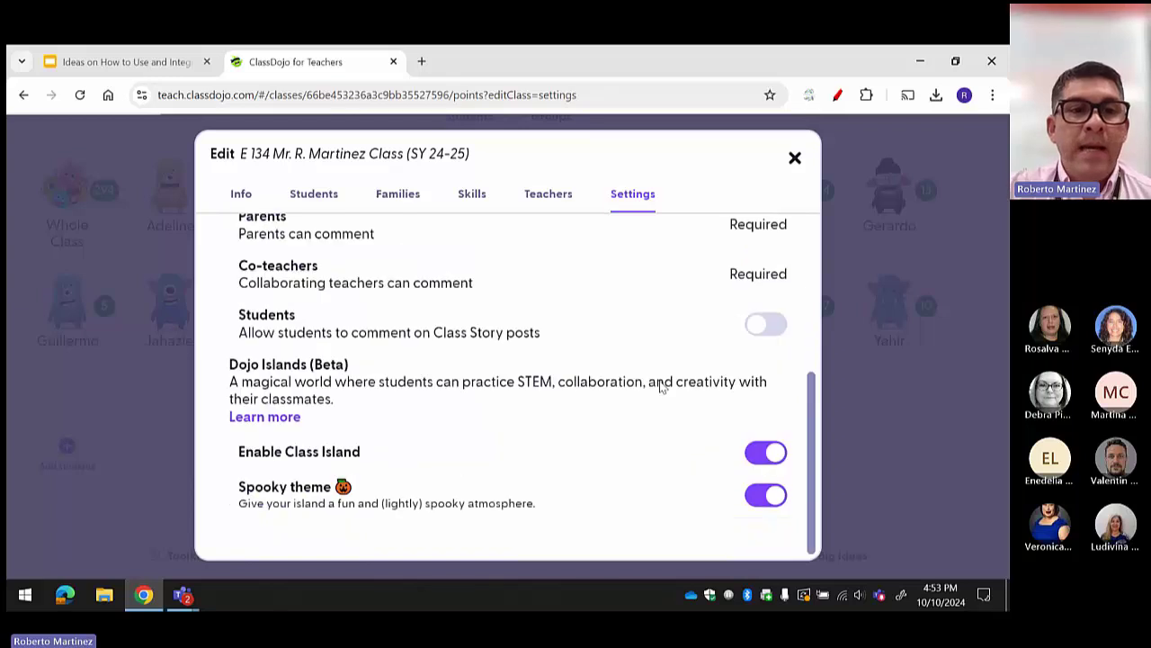
left_click(761, 457)
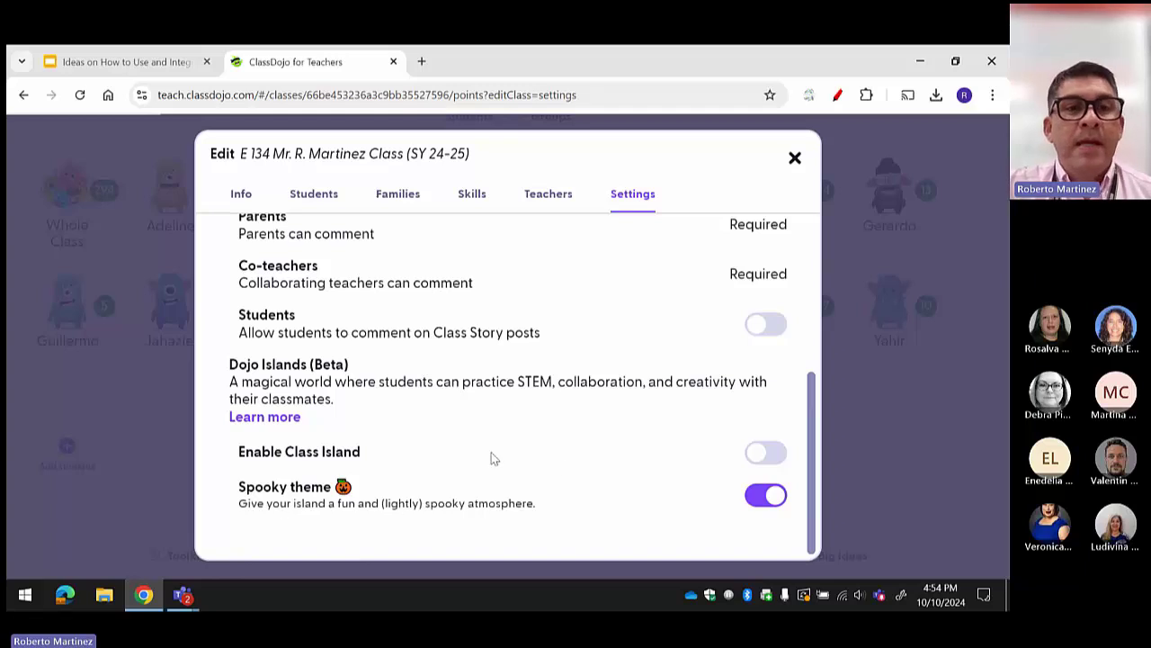
left_click(795, 158)
scroll(558, 511, "up", 2)
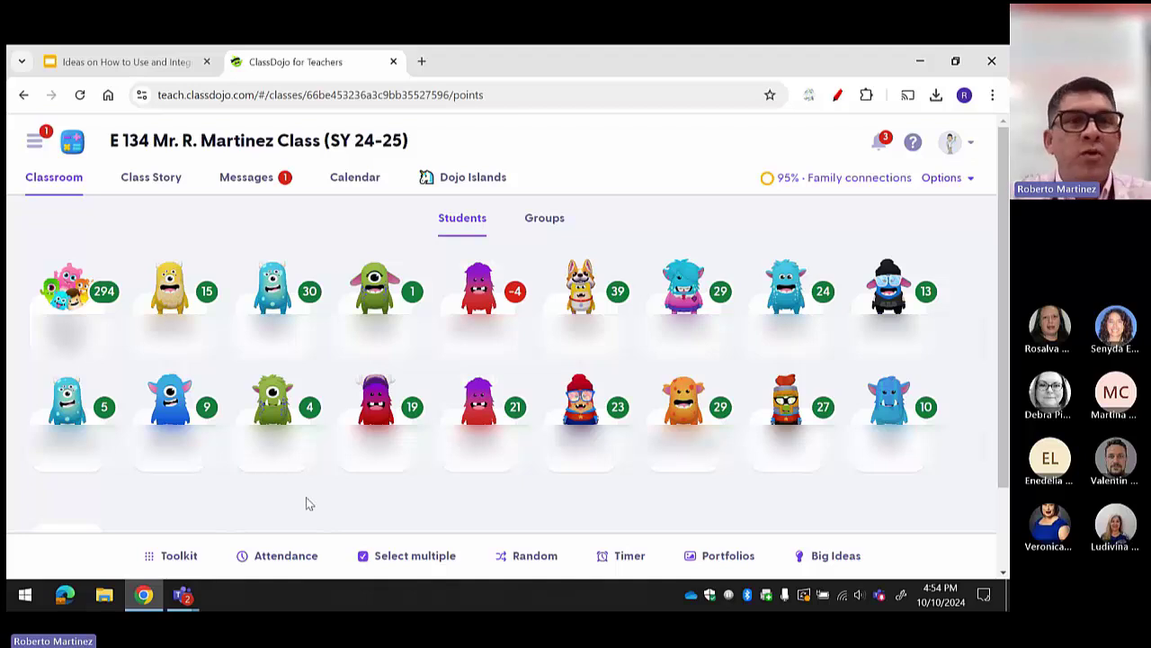
Take attendance for the class, cycle the second student through two other attendance statuses, and cancel without saving.
left_click(290, 558)
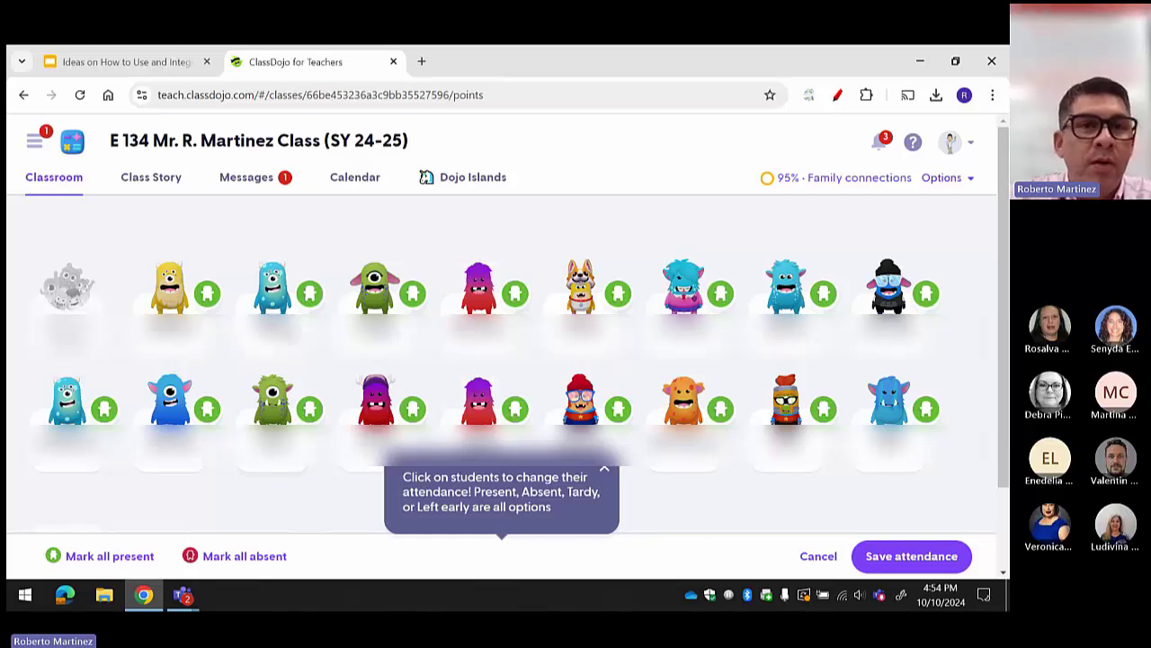
left_click(279, 289)
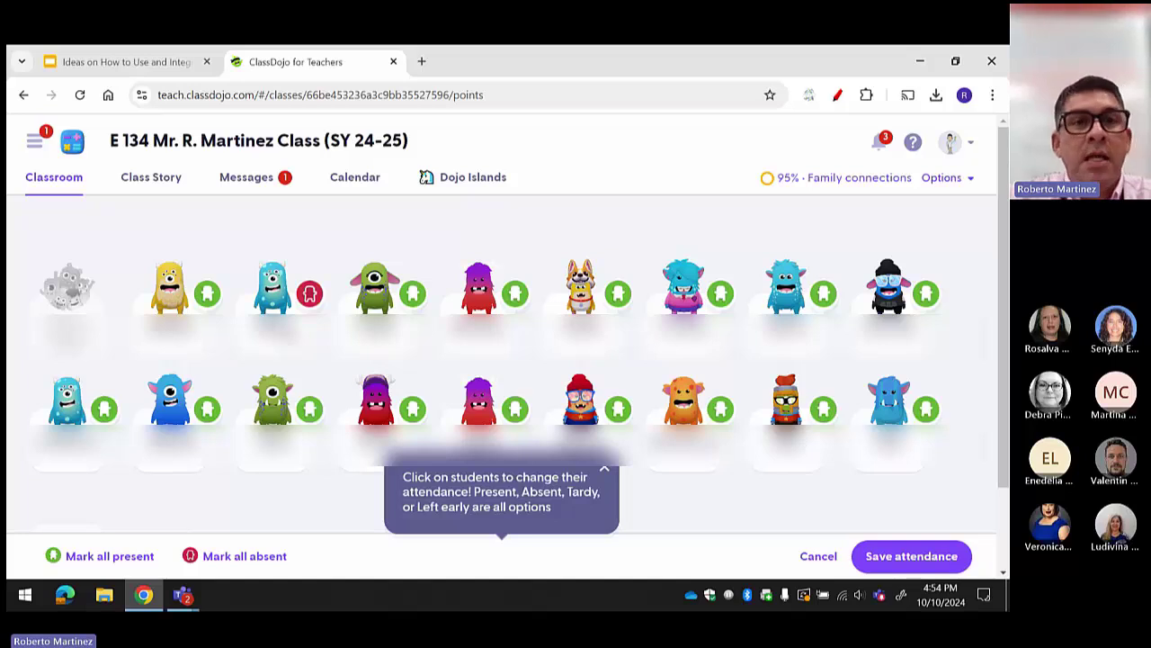
left_click(279, 290)
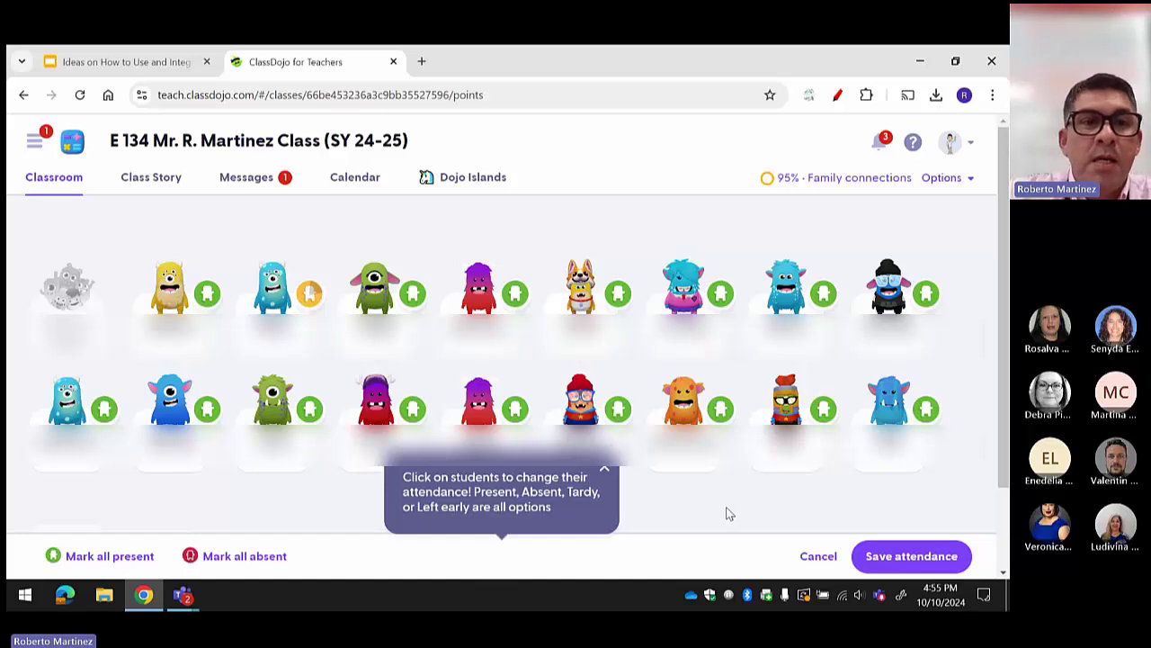
left_click(818, 556)
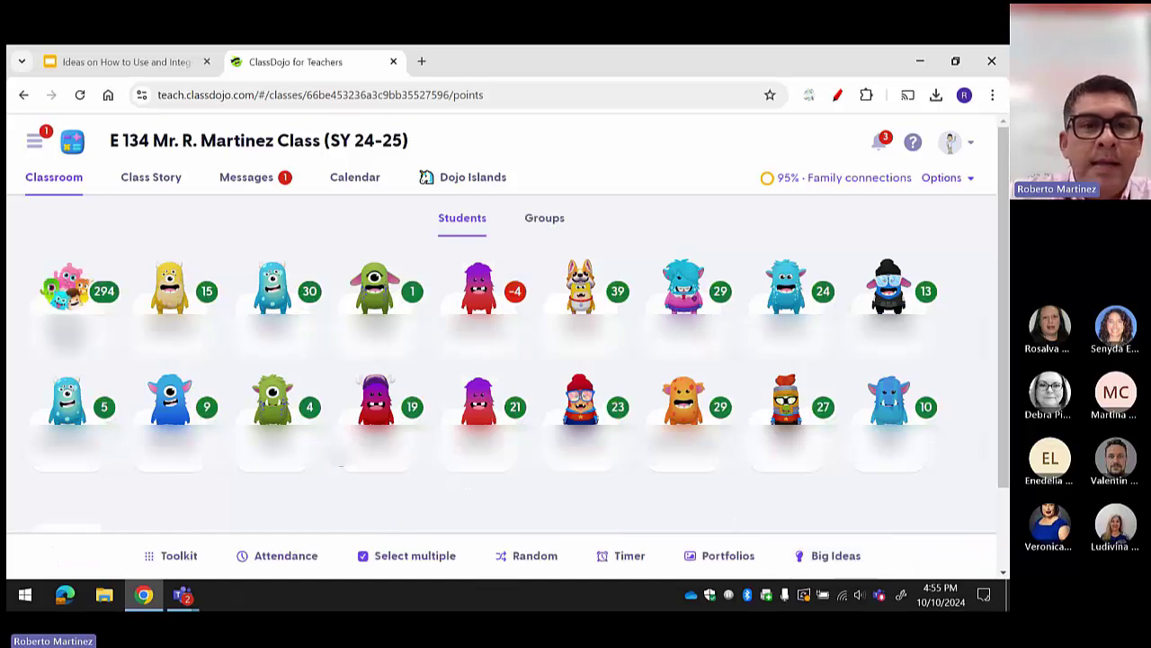
Select all students for shared feedback, deselect the first three, and cancel the multiple selection.
left_click(417, 556)
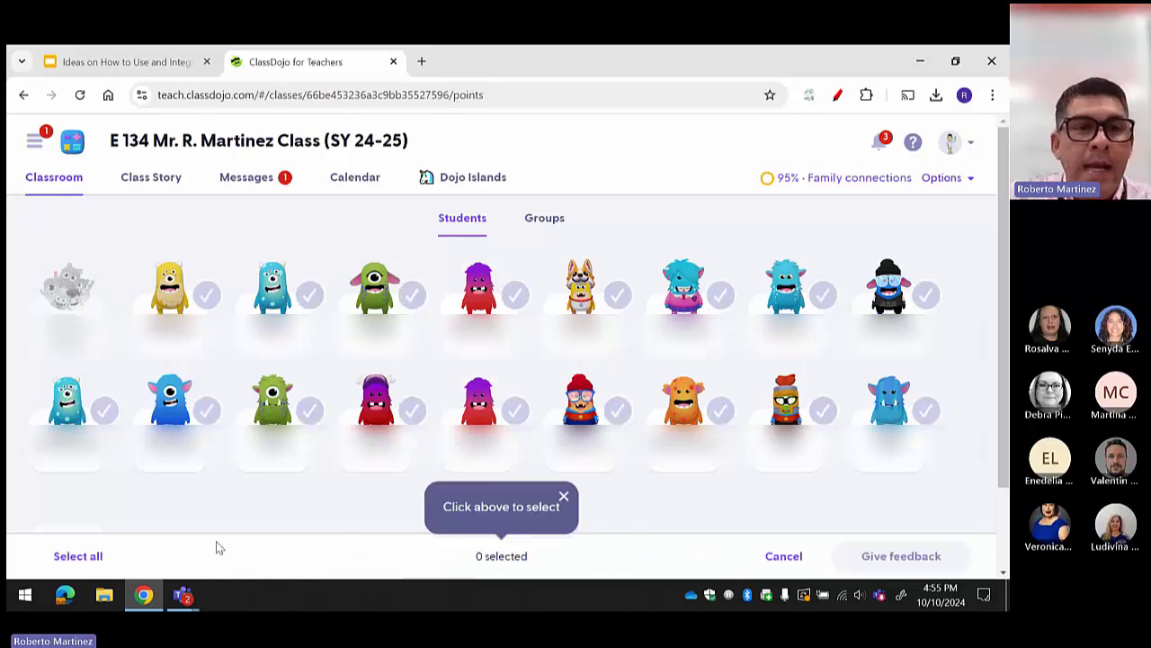
left_click(78, 558)
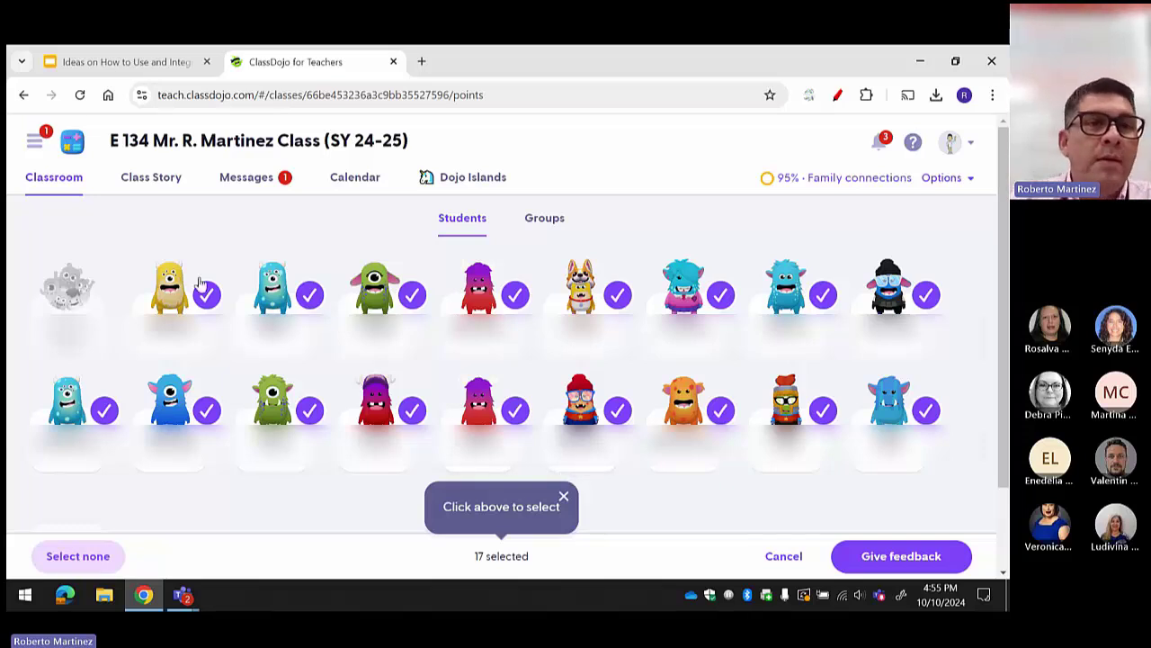
left_click(203, 306)
left_click(294, 342)
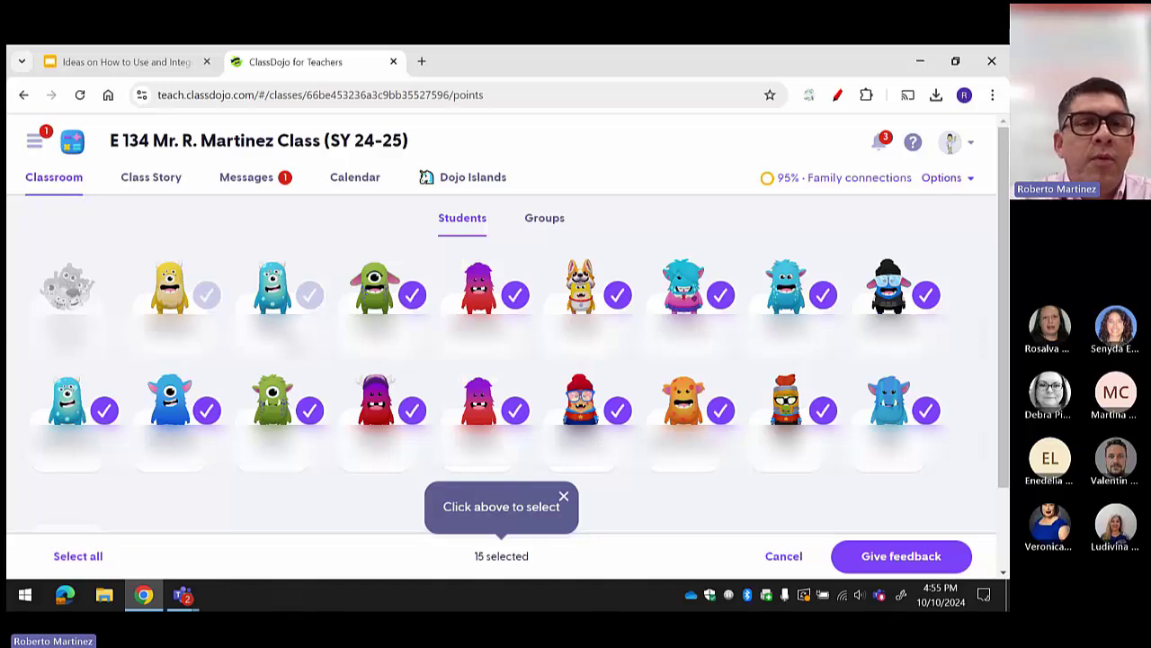
left_click(389, 344)
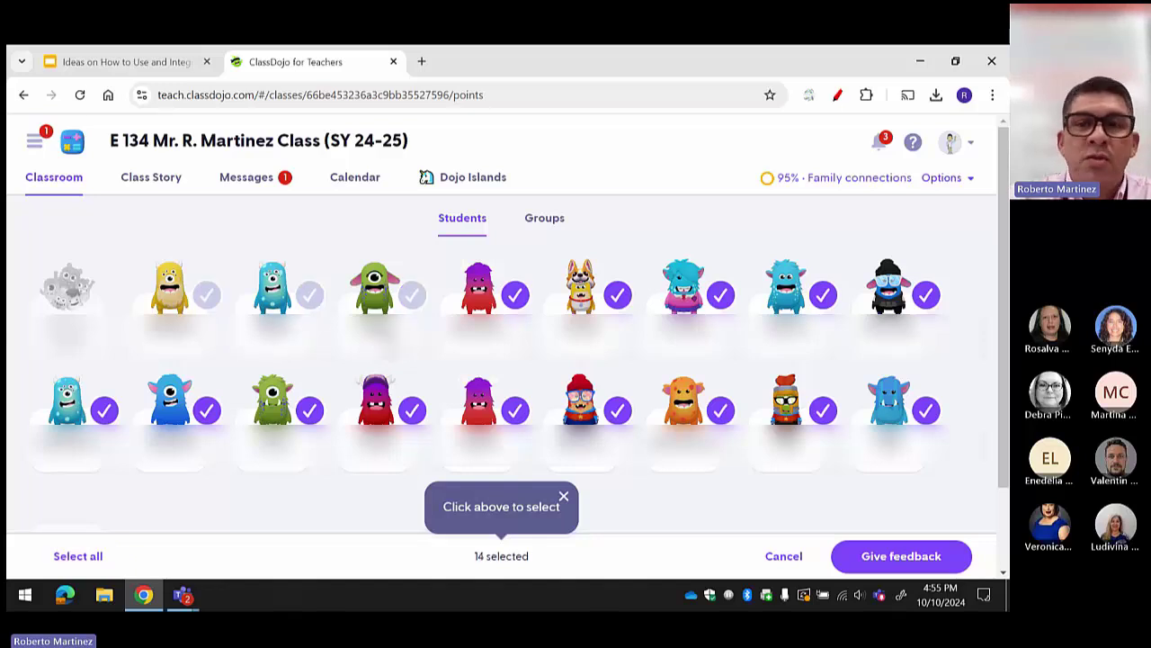
left_click(783, 556)
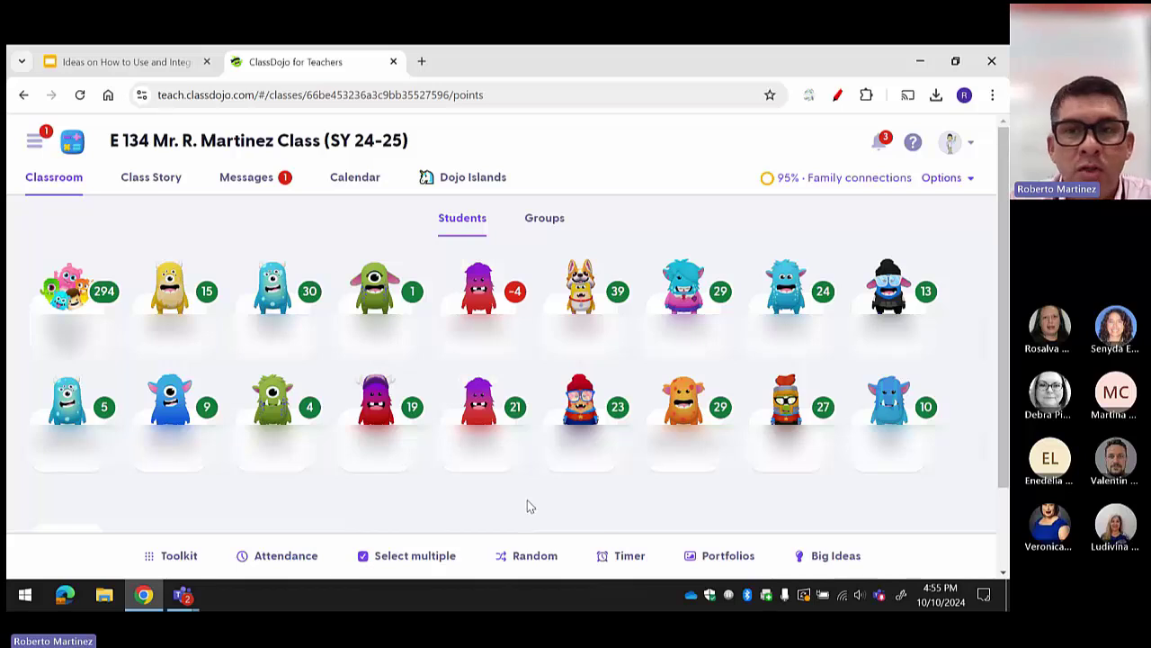
Pick a random student and close the student's feedback choices without awarding points.
left_click(538, 567)
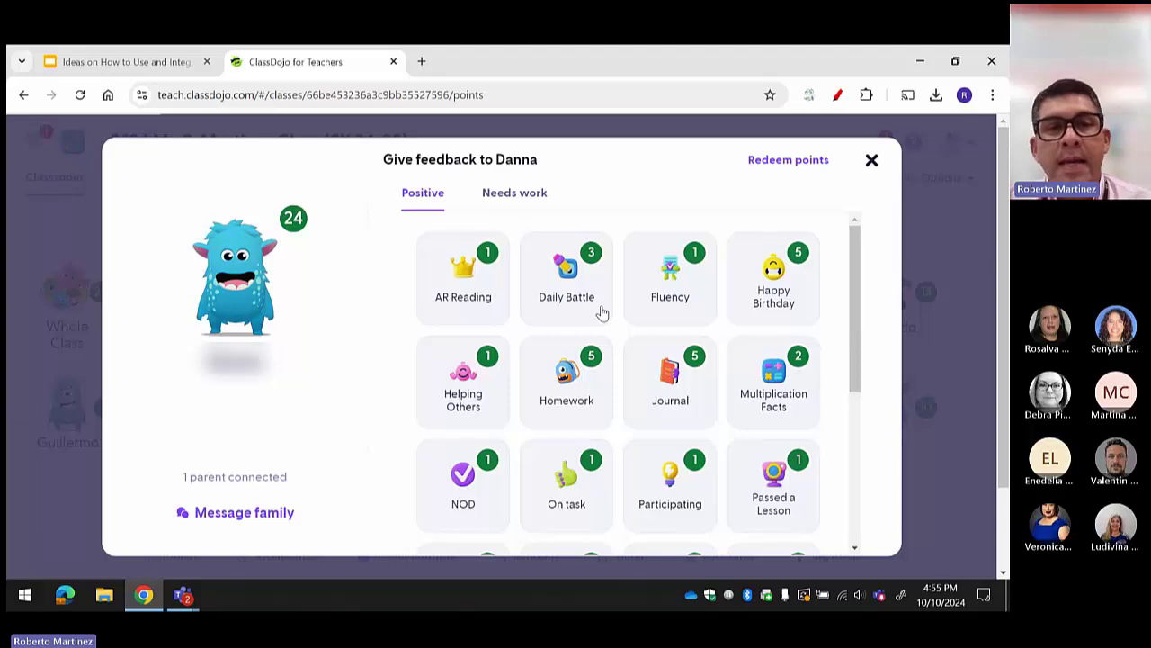
right_click(872, 166)
left_click(906, 225)
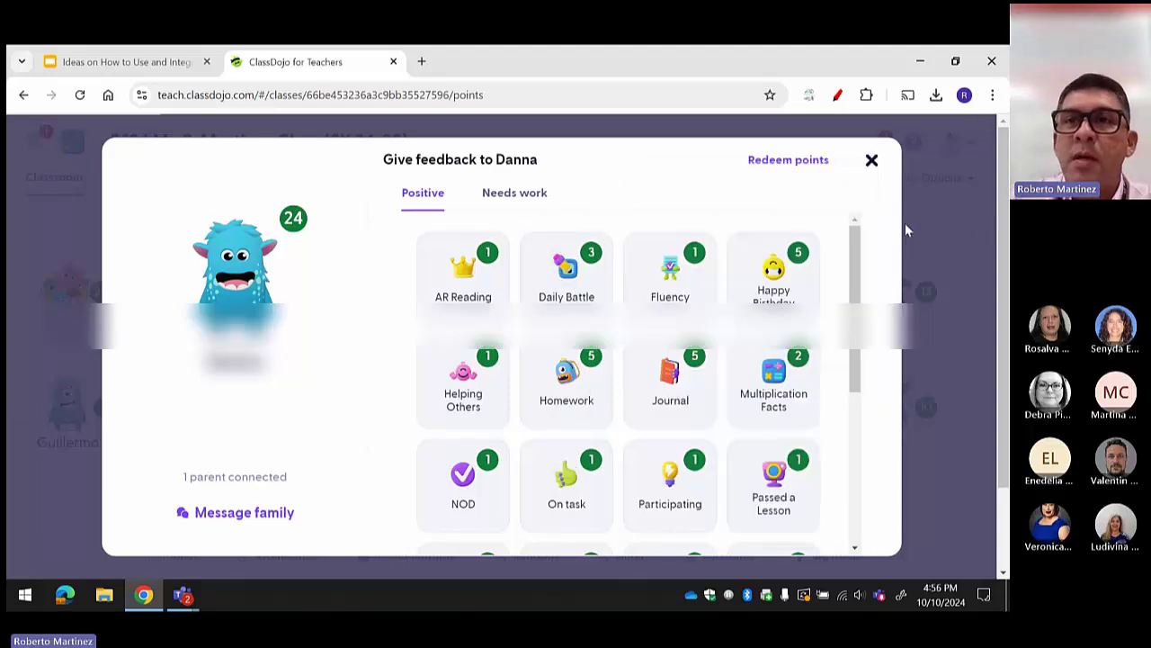
left_click(872, 160)
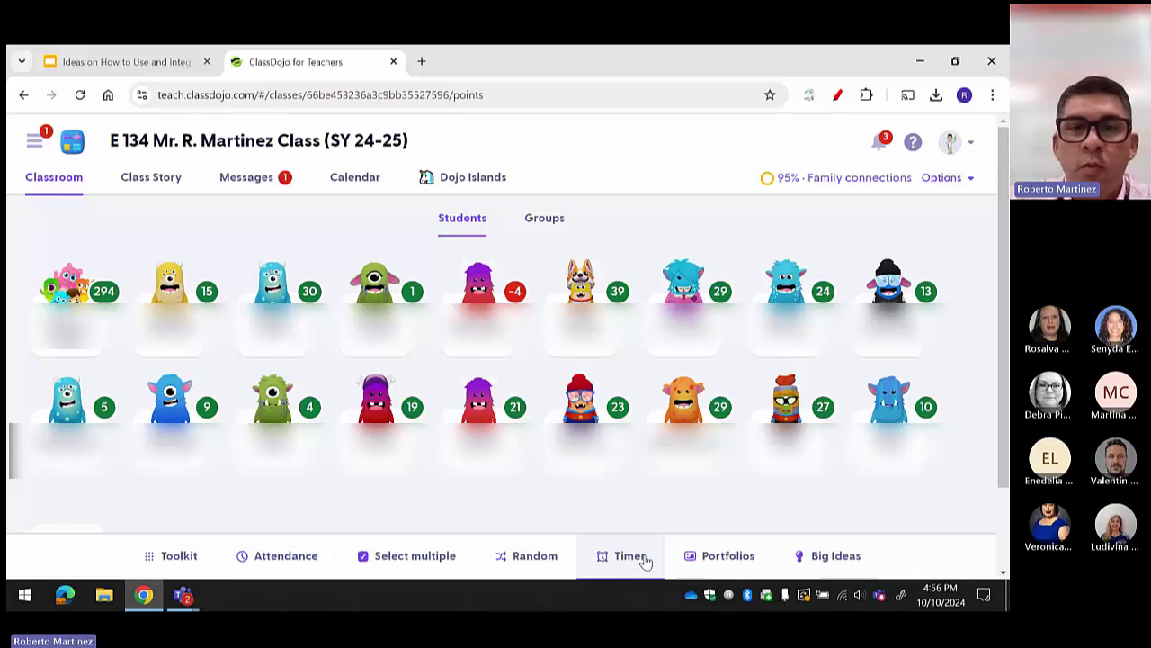
Set the classroom countdown timer to 3:00 and close the timer without starting it.
left_click(644, 560)
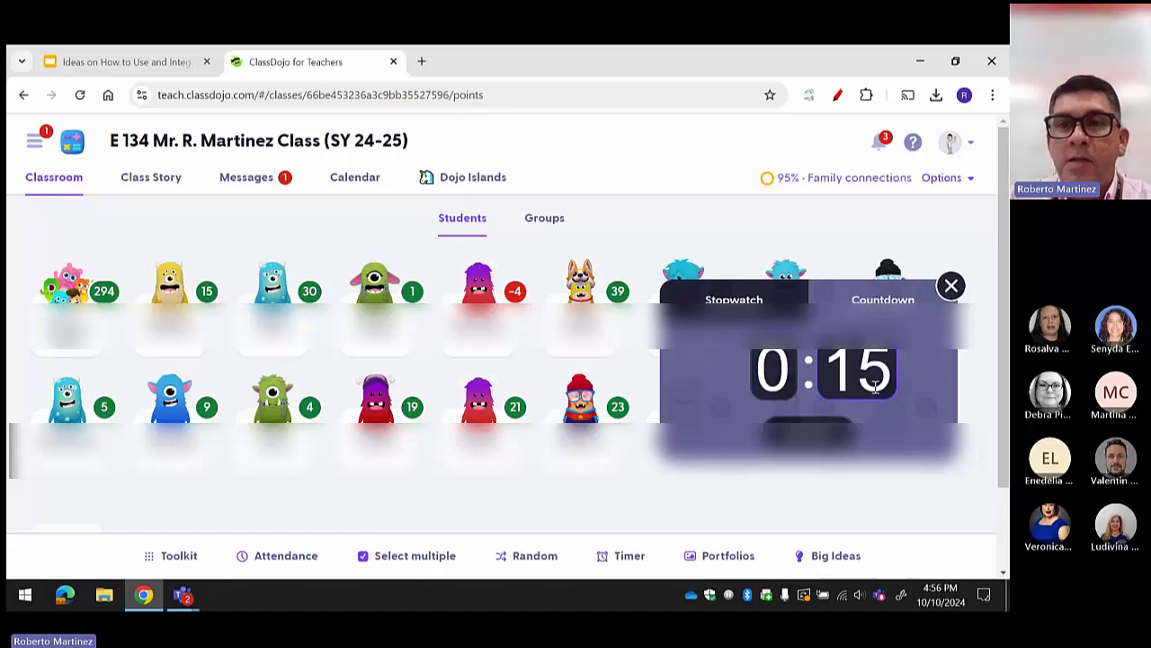
left_click_drag(801, 356, 801, 403)
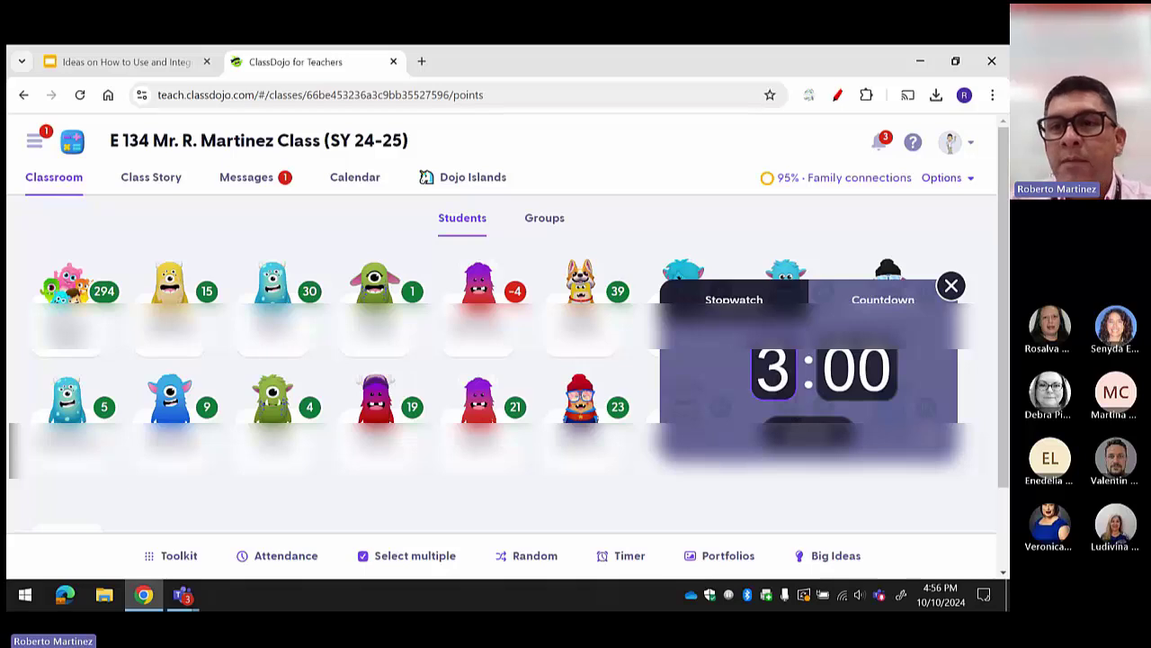
right_click(944, 519)
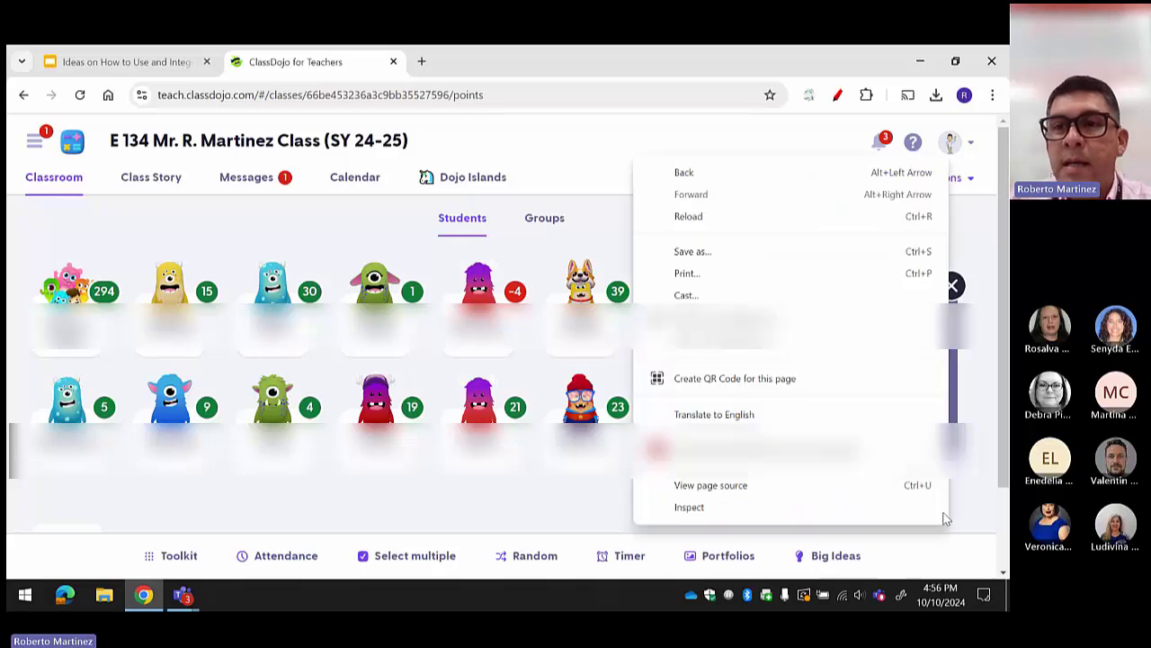
left_click(987, 427)
right_click(987, 428)
key("Escape")
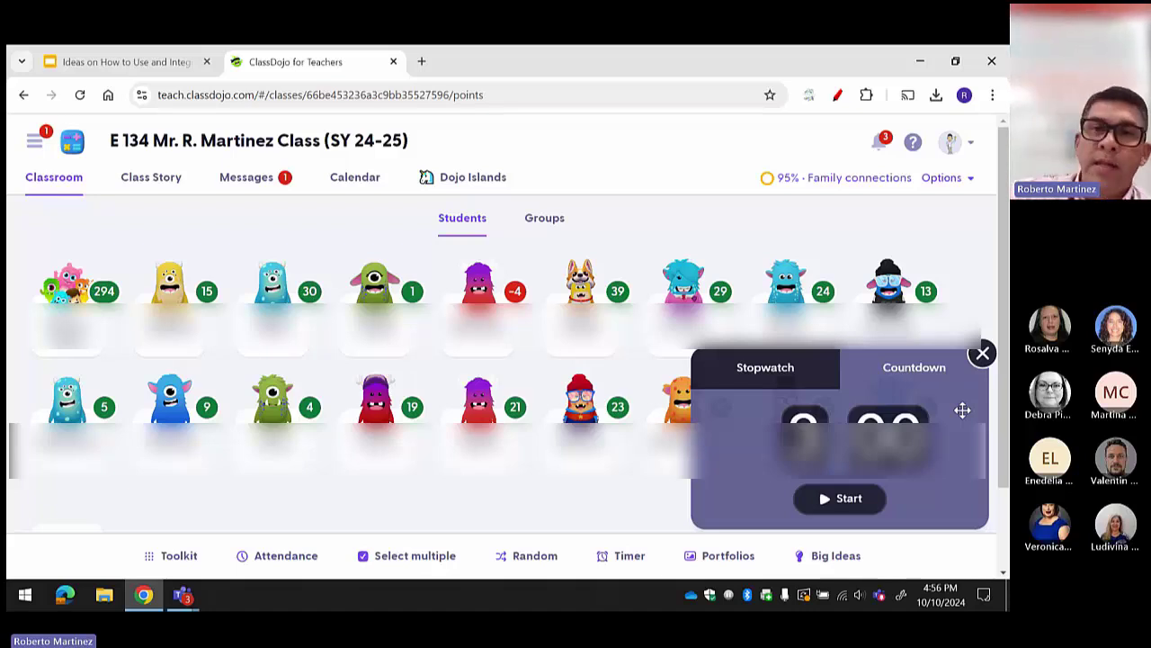
left_click(983, 353)
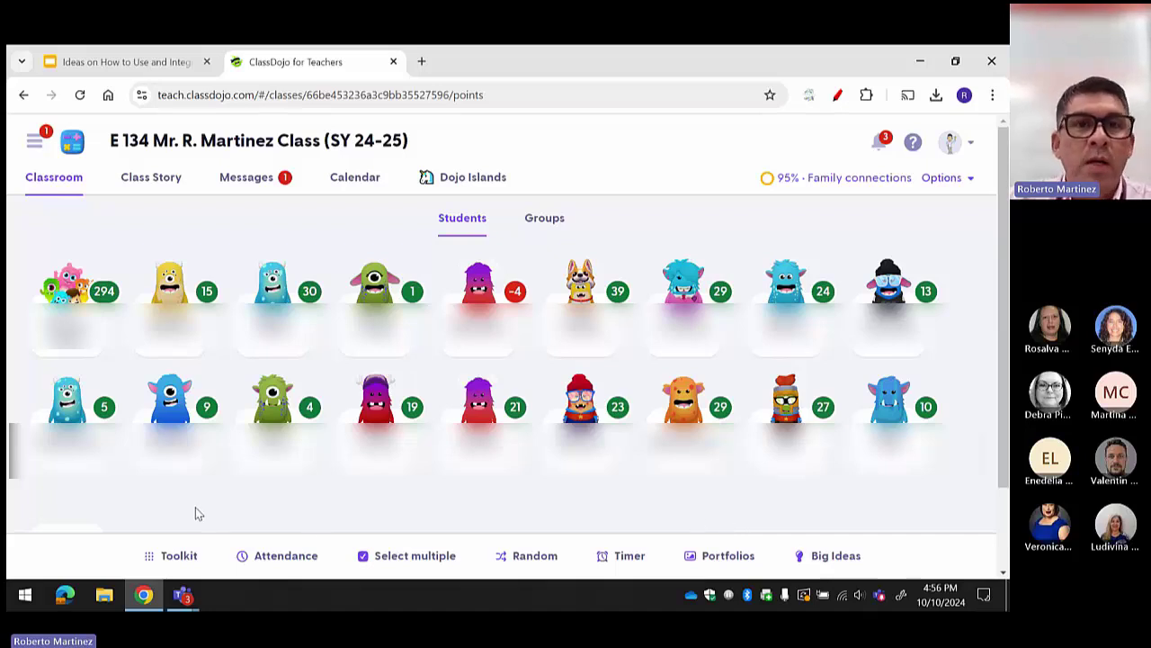
Run the Noise Meter, try different sensitivity levels ending near the minimum, and close the meter.
left_click(166, 567)
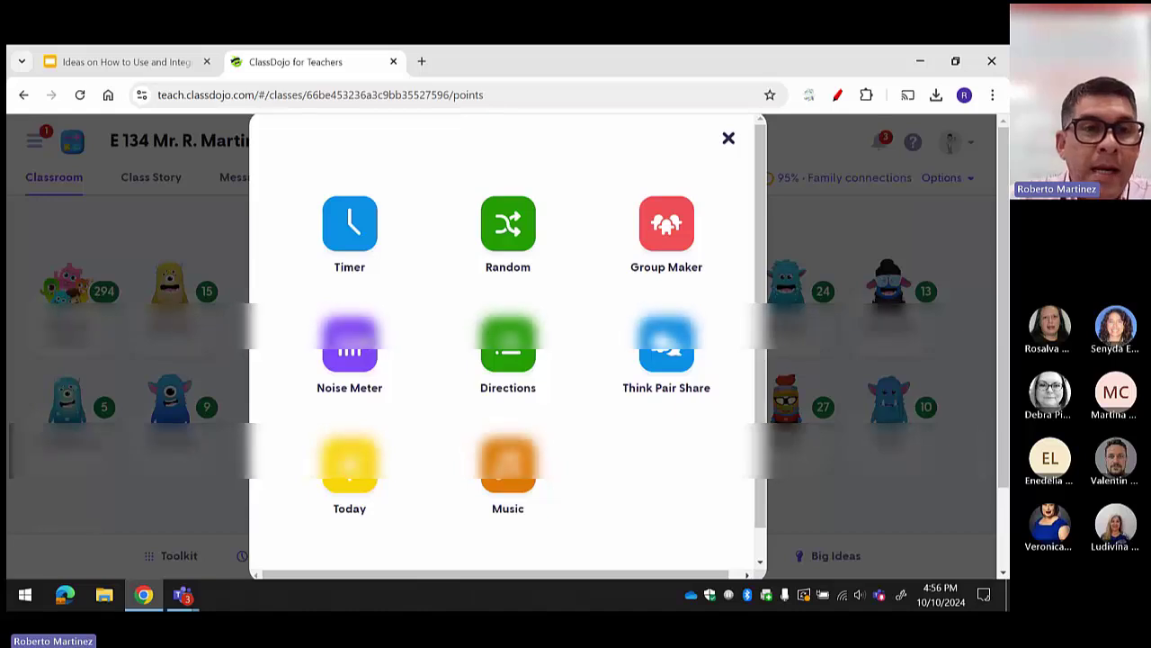
left_click(364, 333)
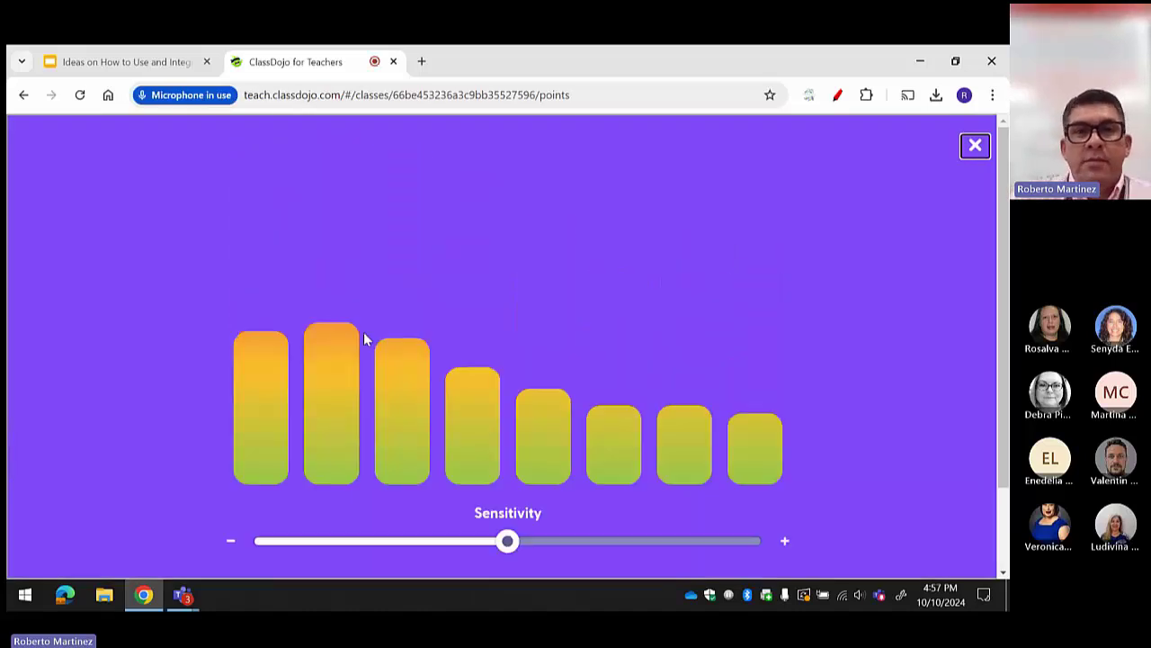
left_click_drag(504, 547, 297, 546)
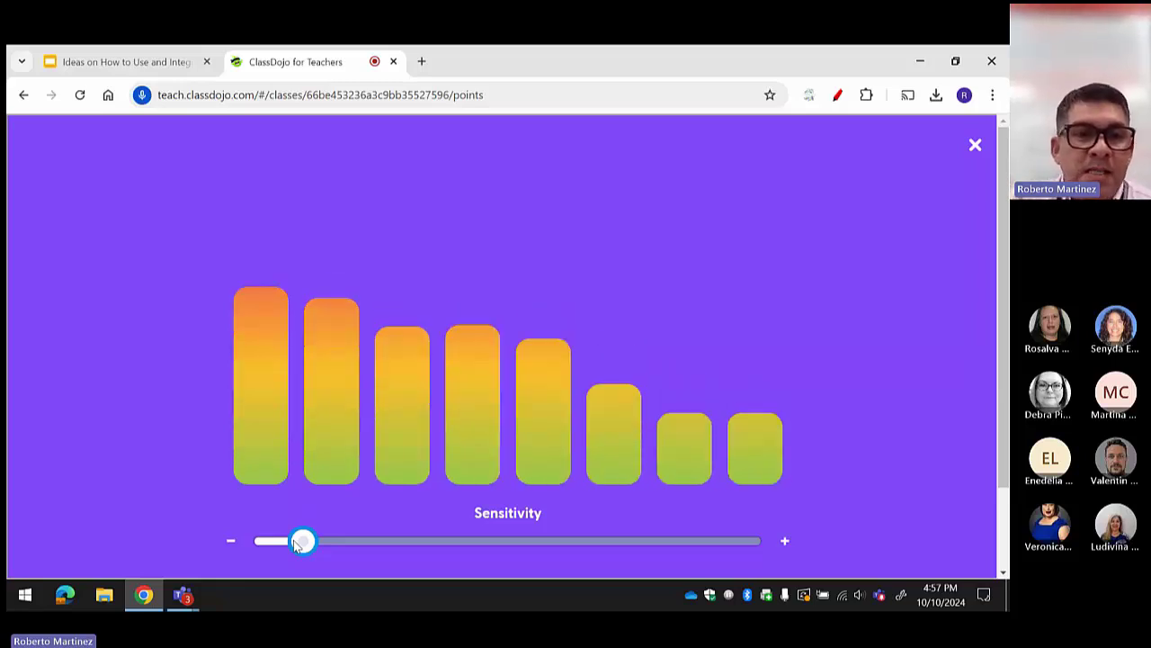
left_click_drag(297, 545, 657, 542)
left_click_drag(564, 549, 282, 550)
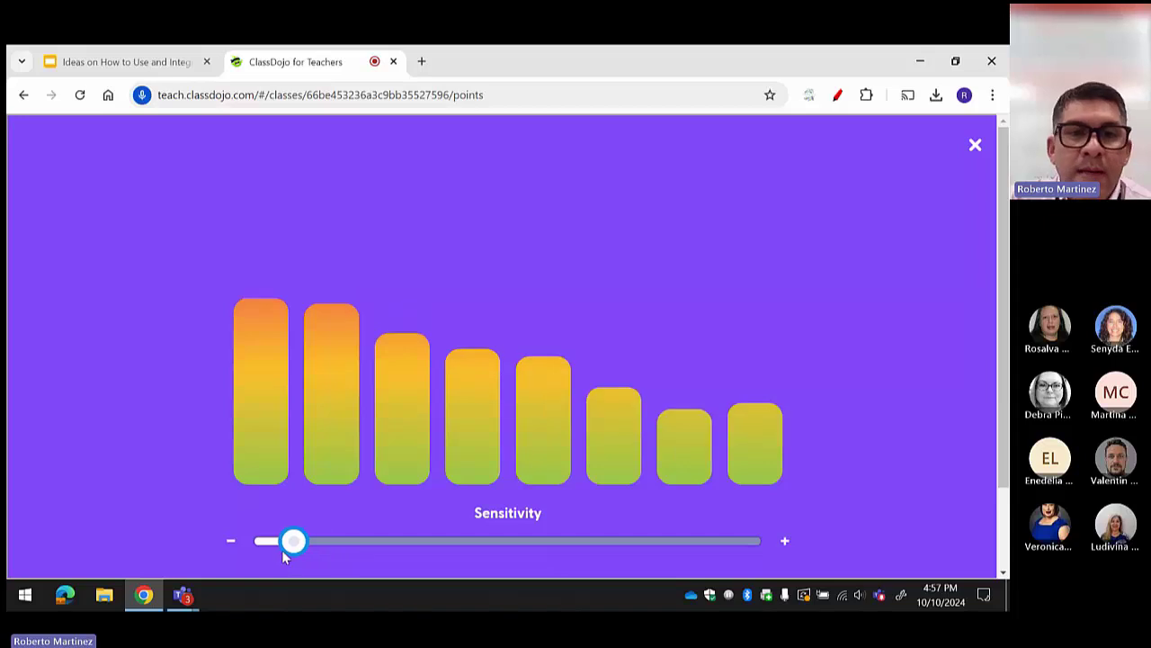
right_click(282, 550)
left_click(768, 211)
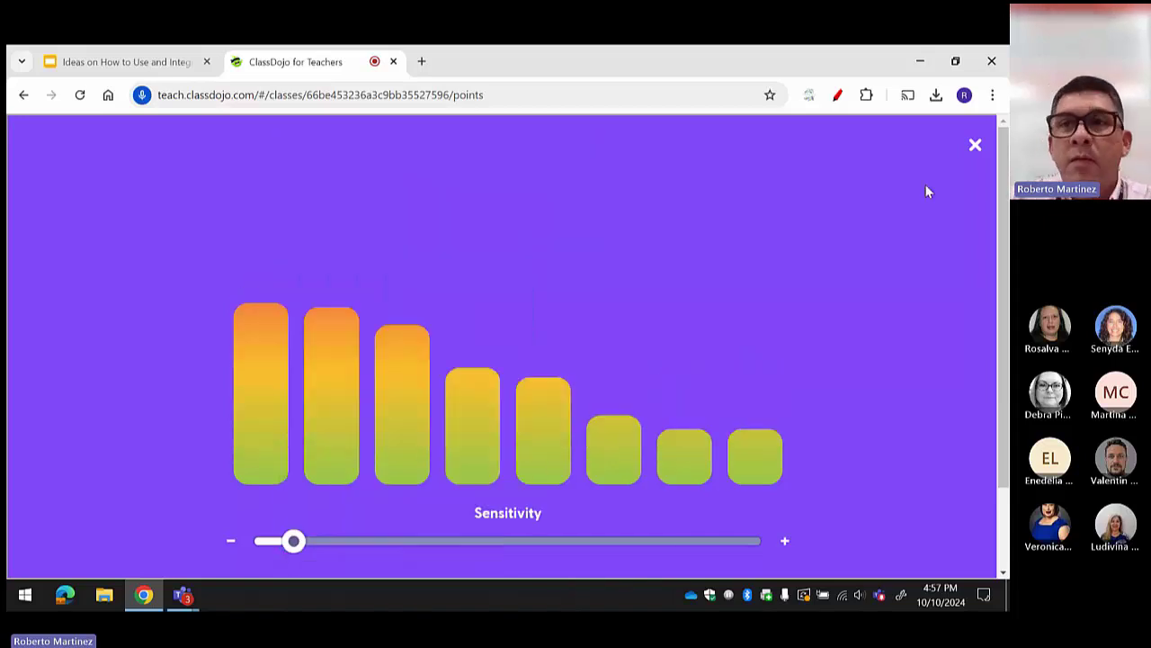
left_click(977, 149)
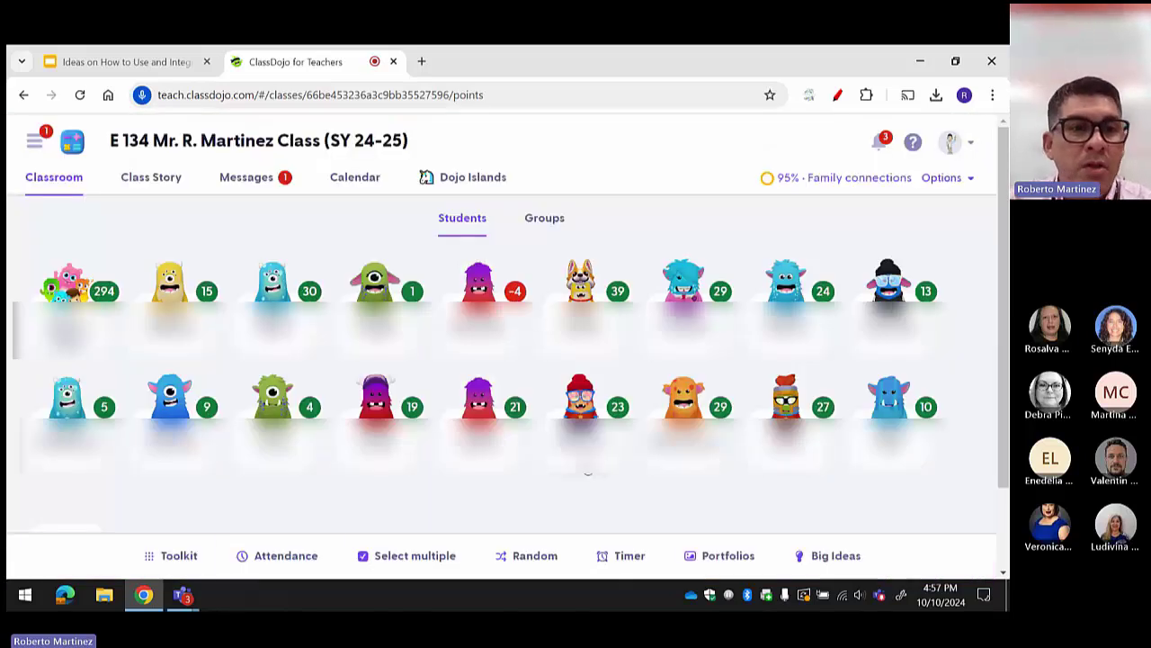
Play the first channel in the Music classroom tool and close the music player.
left_click(180, 557)
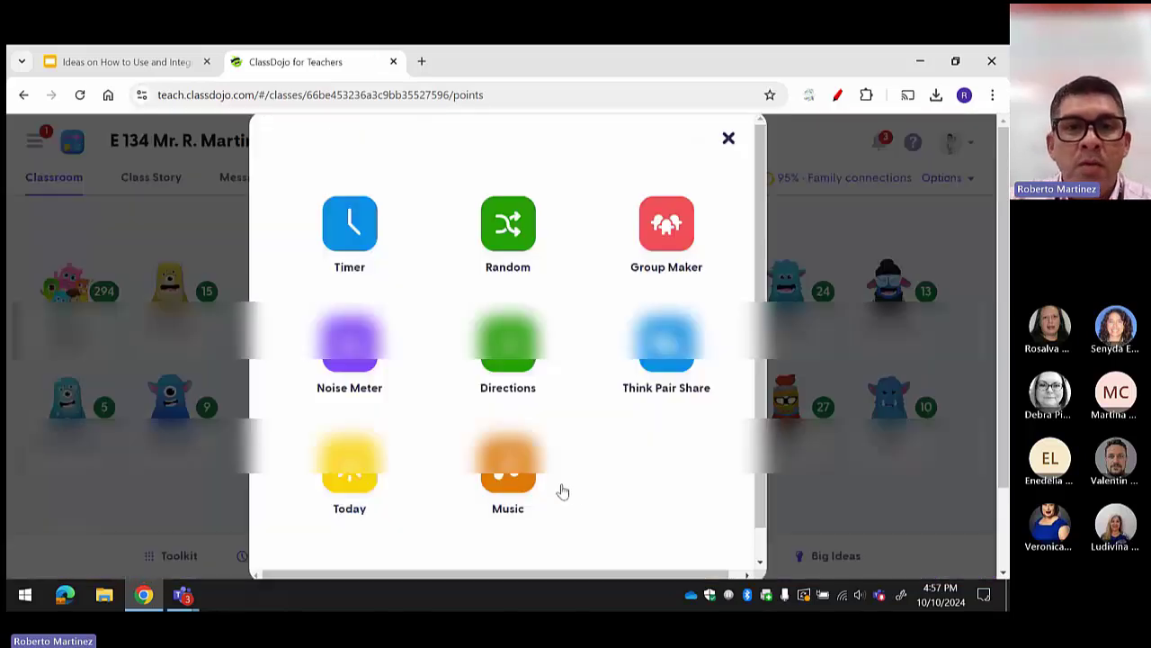
left_click(515, 483)
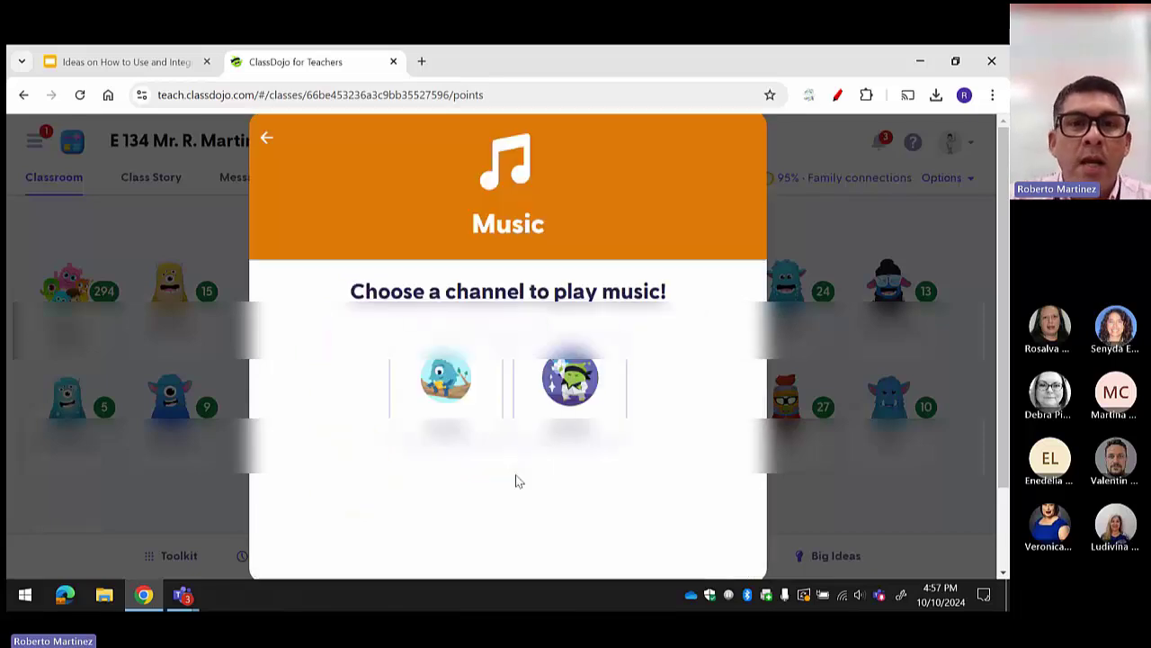
left_click(447, 379)
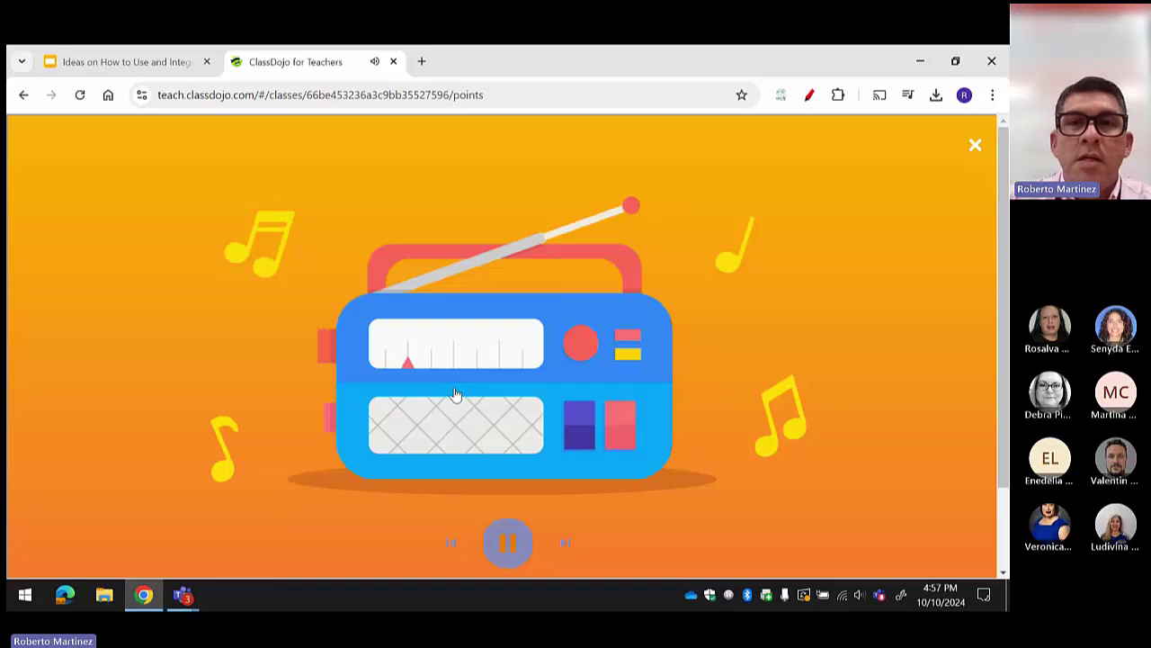
left_click(979, 151)
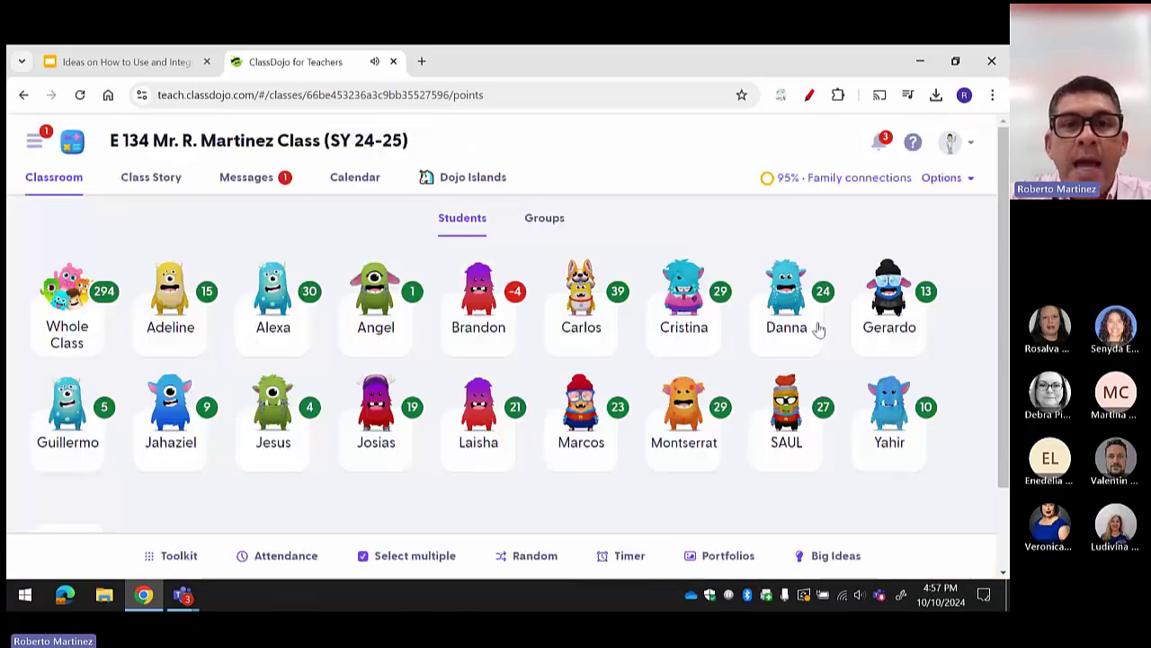
Play the second channel in the Music classroom tool and close the music player.
left_click(187, 562)
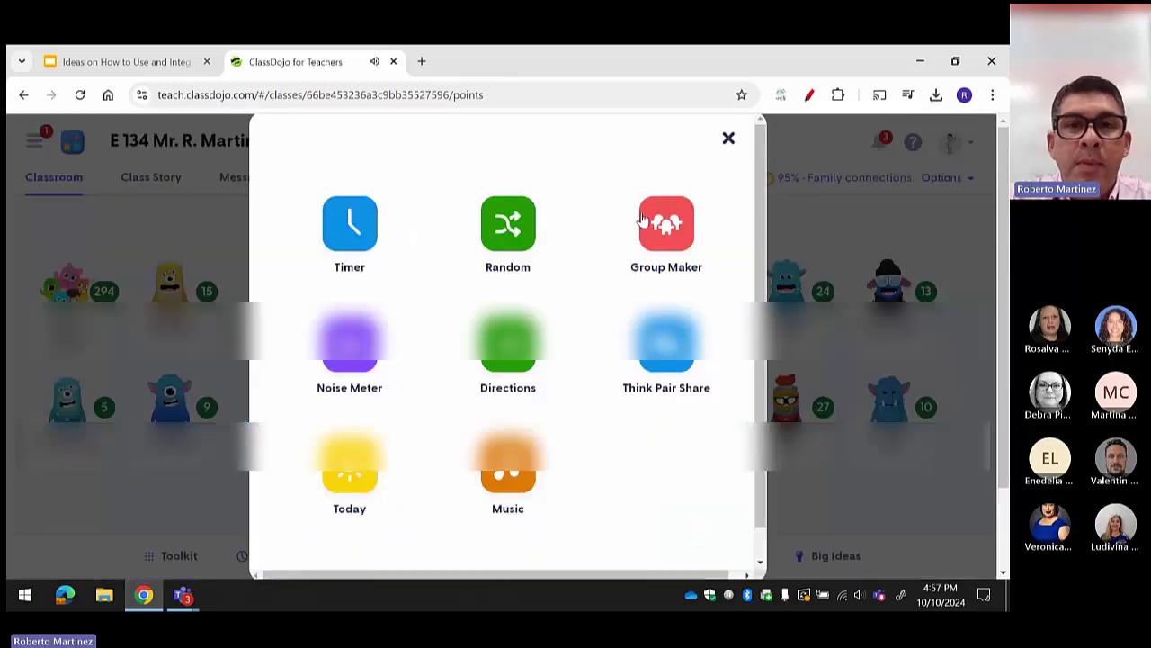
left_click(523, 479)
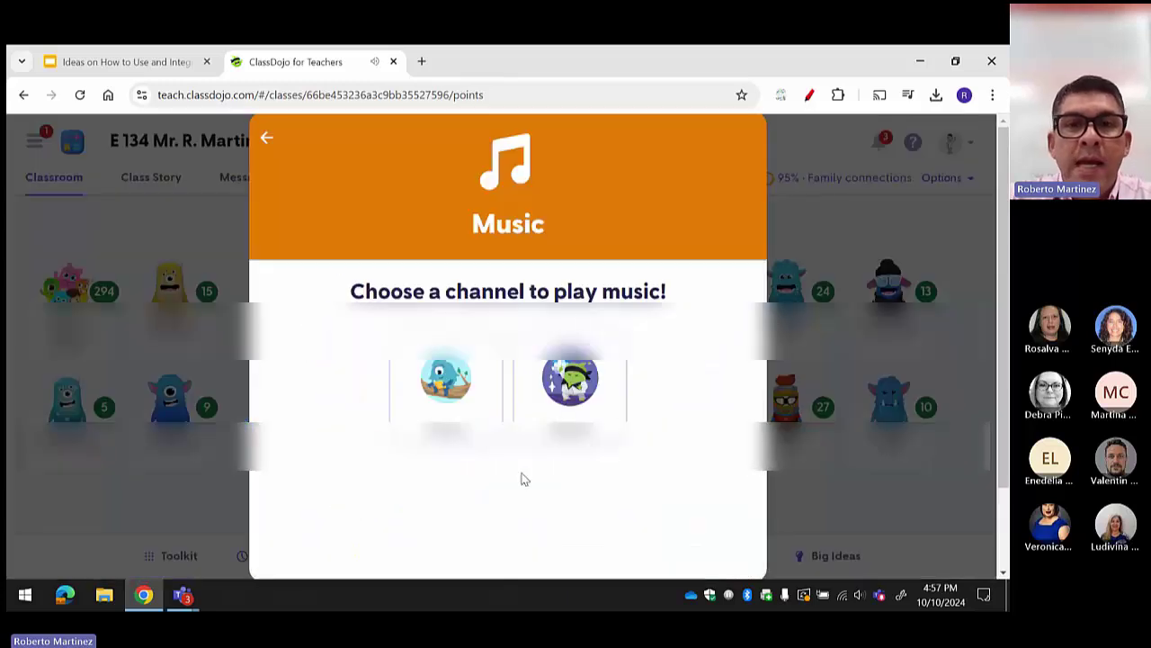
left_click(589, 396)
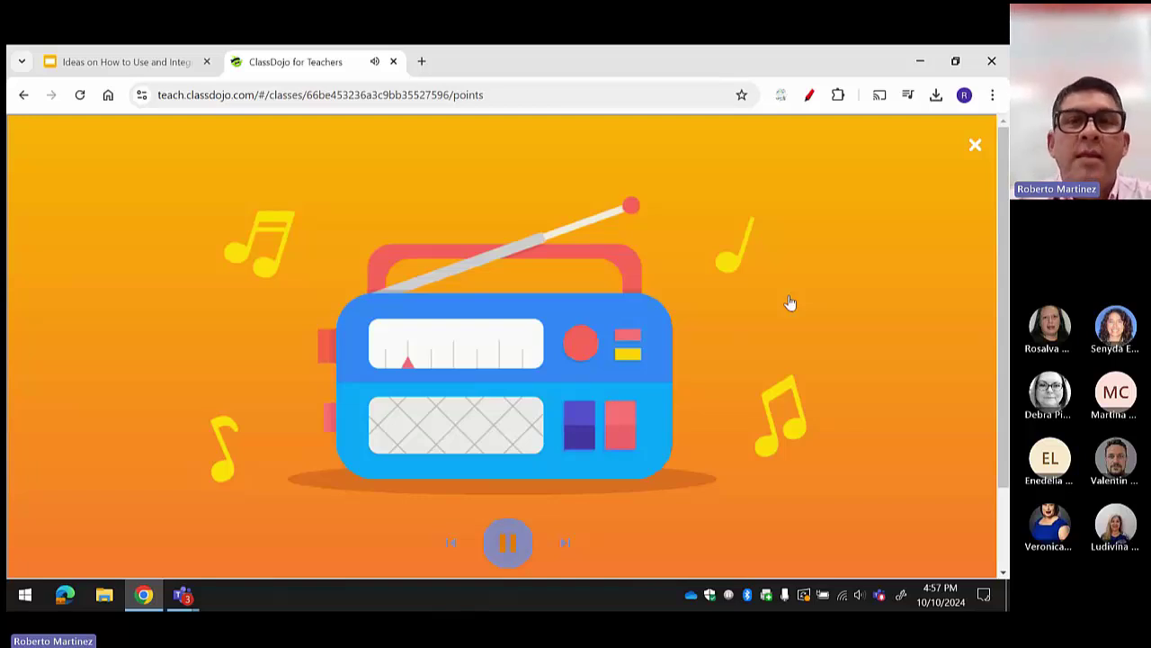
left_click(975, 148)
Run the toolkit Timer with its first preset duration until it ends, and close the timer.
left_click(183, 559)
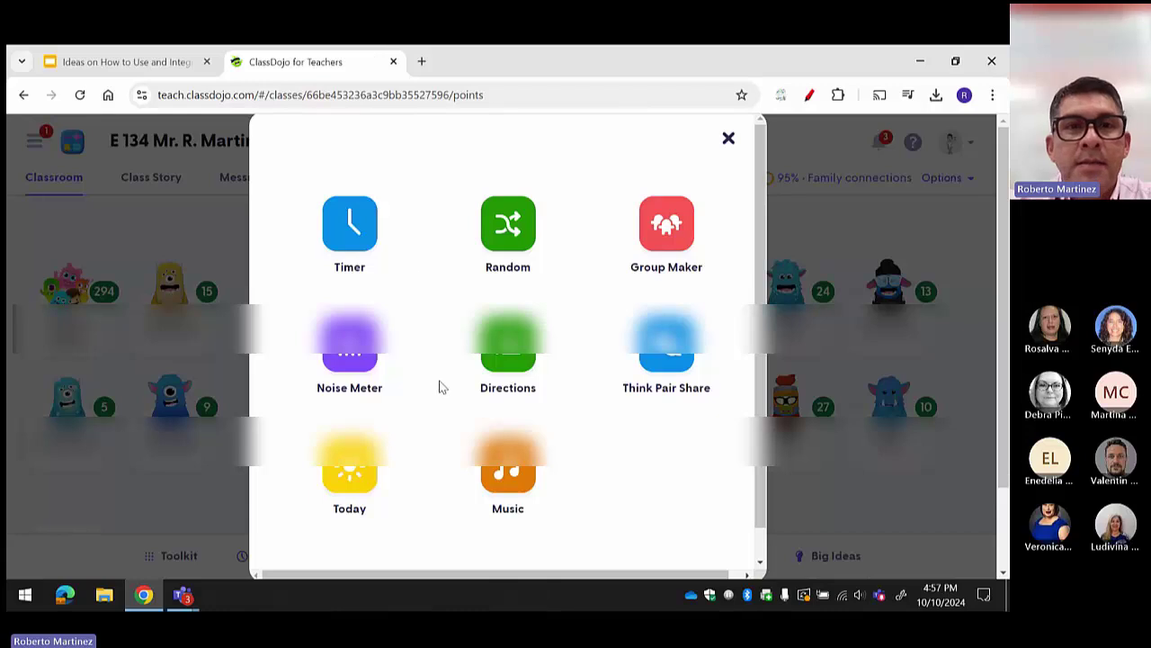
left_click(360, 235)
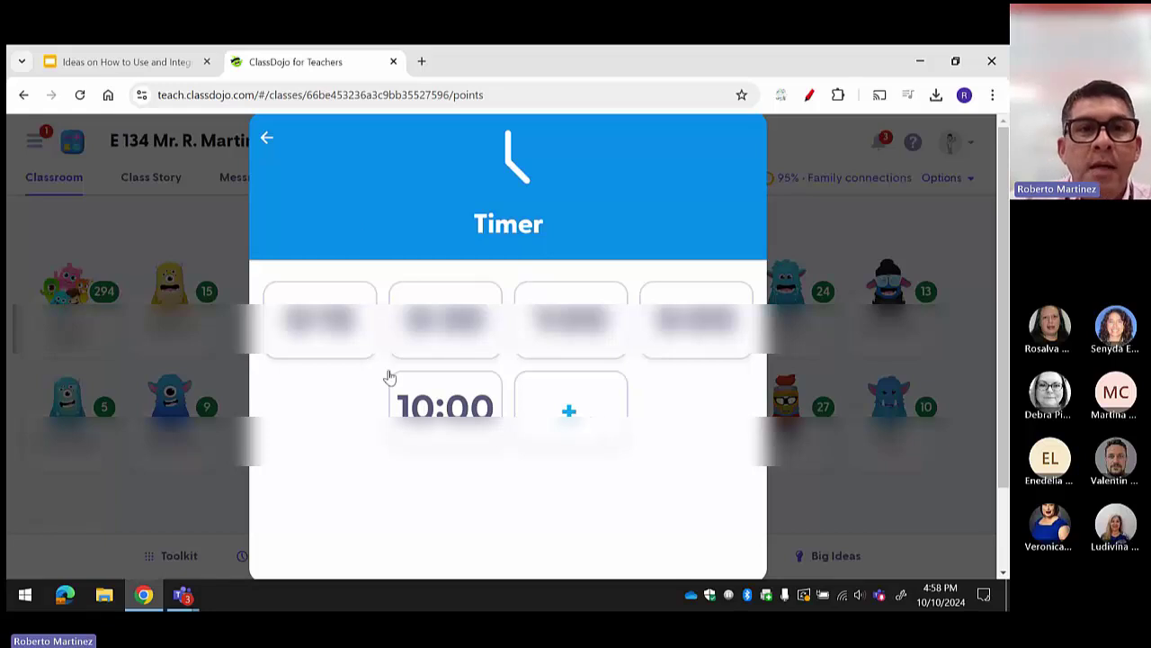
left_click(350, 327)
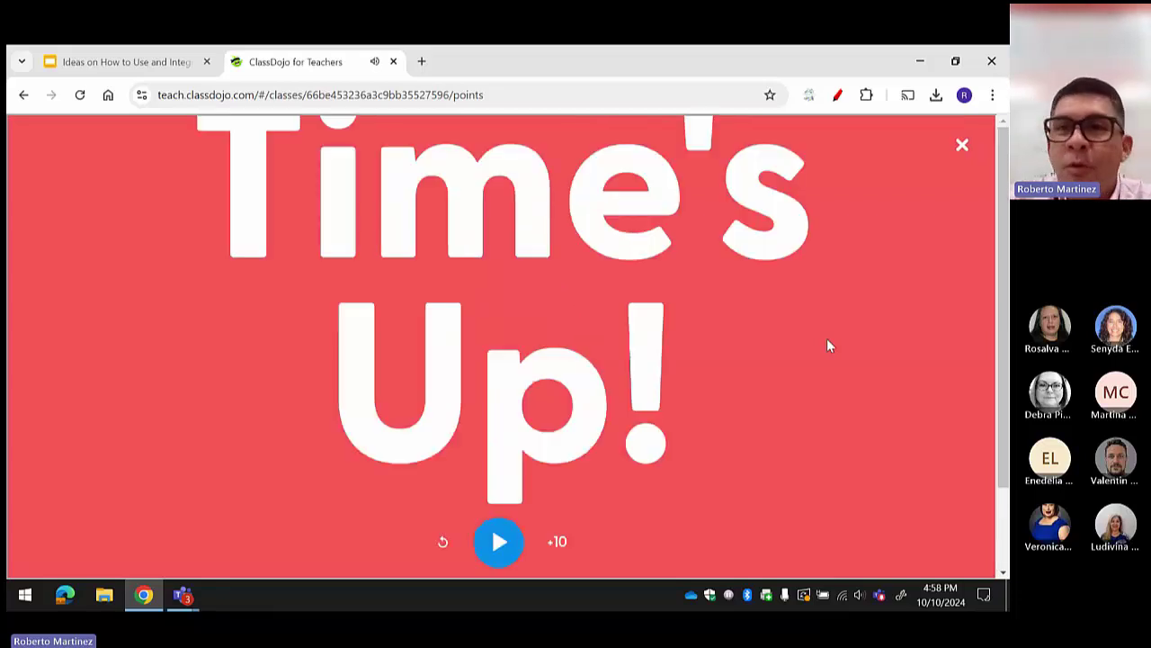
left_click(961, 147)
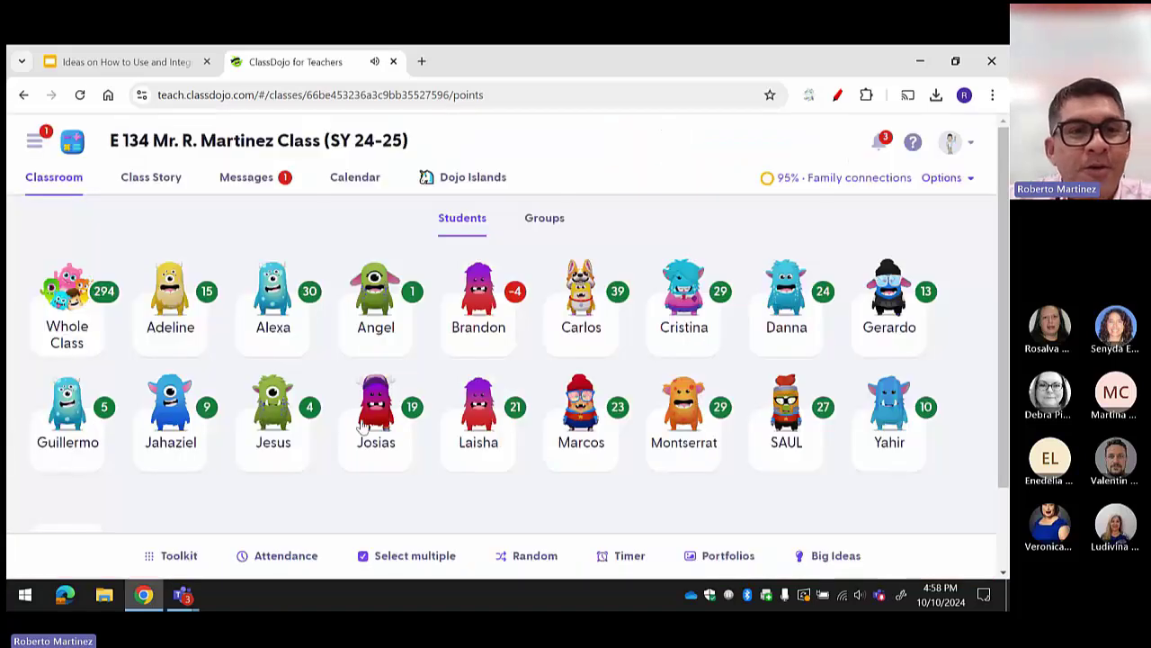
Generate random student groups with 5 students per group in Group Maker, and close the groups.
left_click(173, 562)
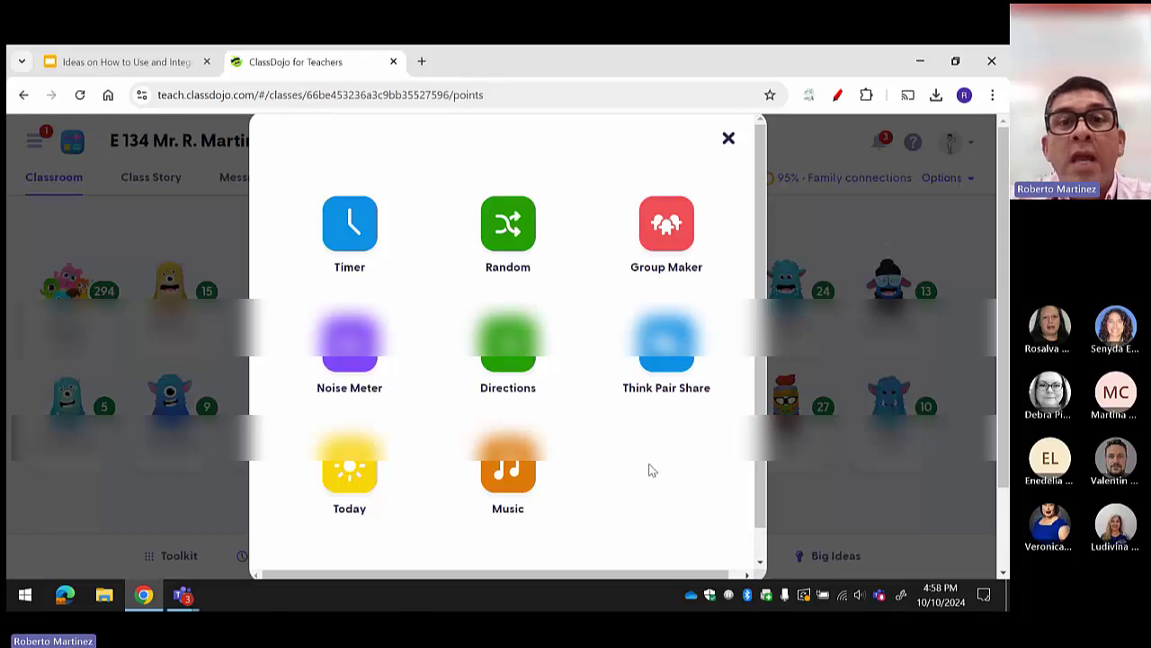
left_click(672, 226)
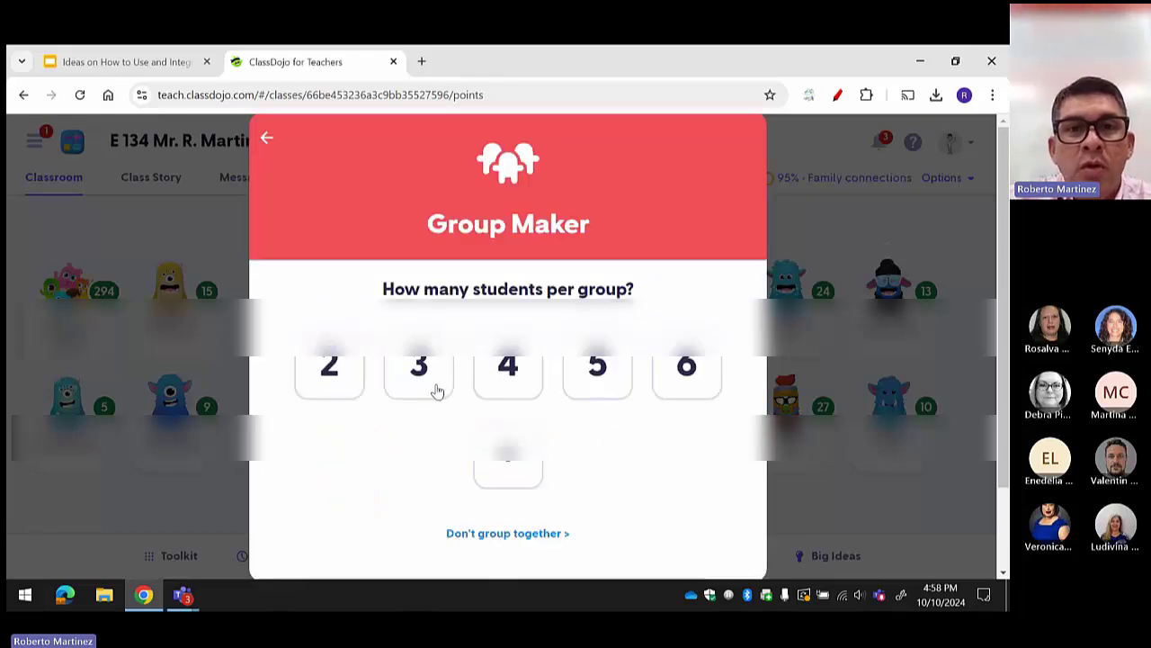
left_click(586, 372)
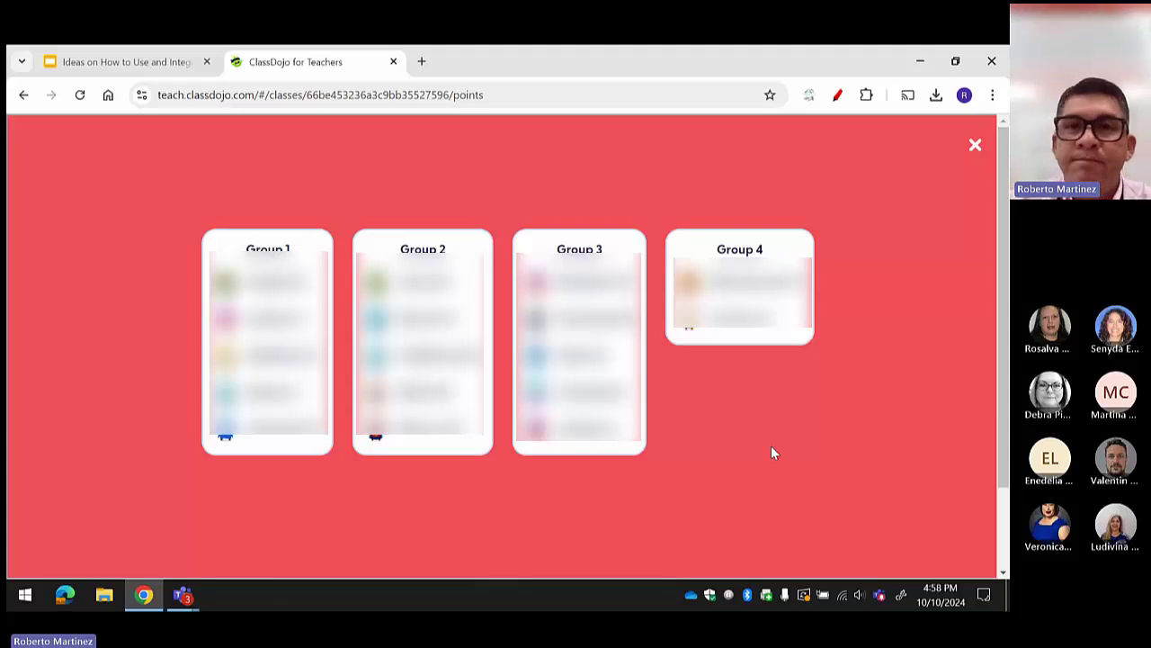
left_click(976, 145)
View the Today tool for the current date and return to the toolkit without creating an entry.
left_click(178, 556)
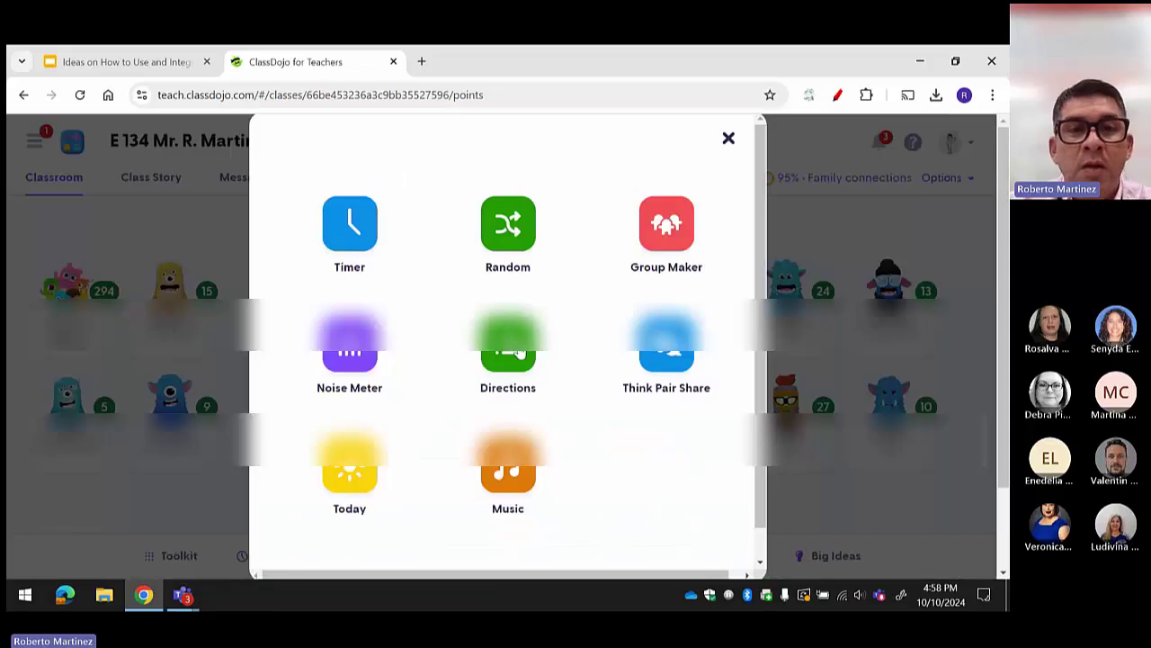
left_click(355, 477)
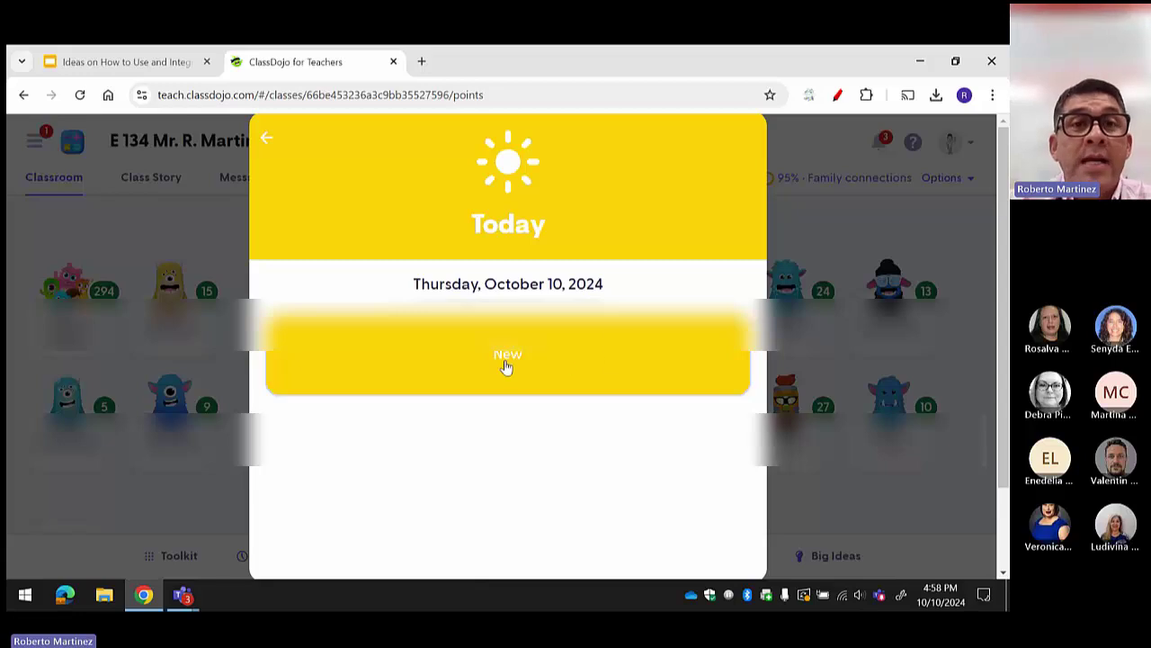
left_click(266, 144)
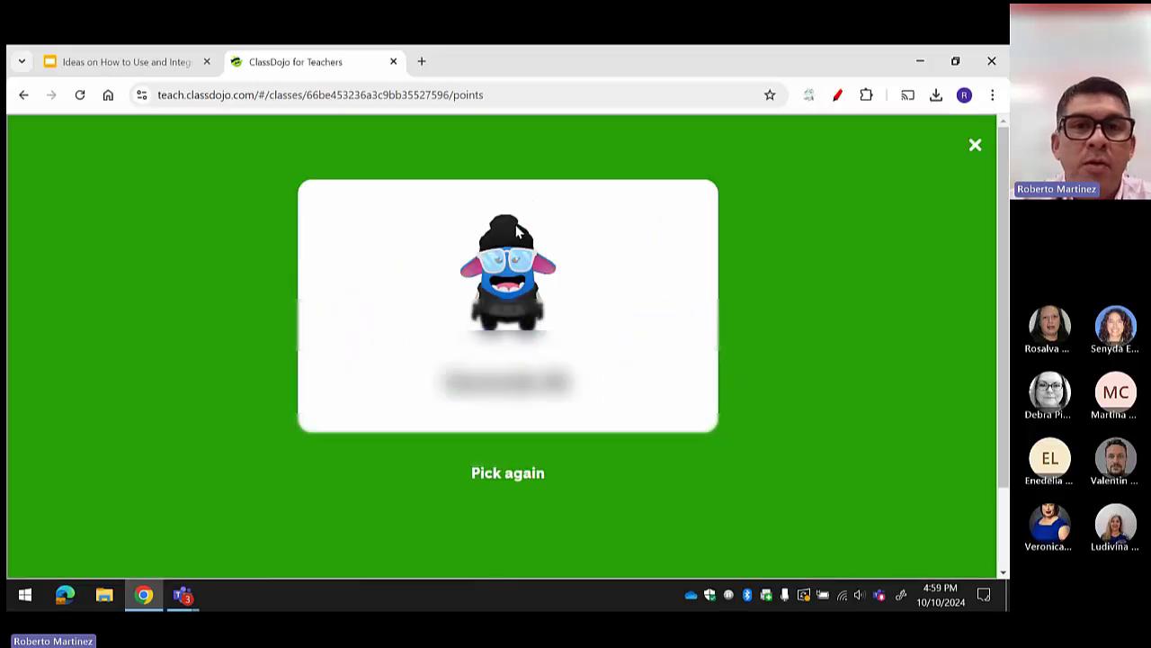
Pick random students repeatedly with the toolkit's Random tool, and close it.
left_click(518, 230)
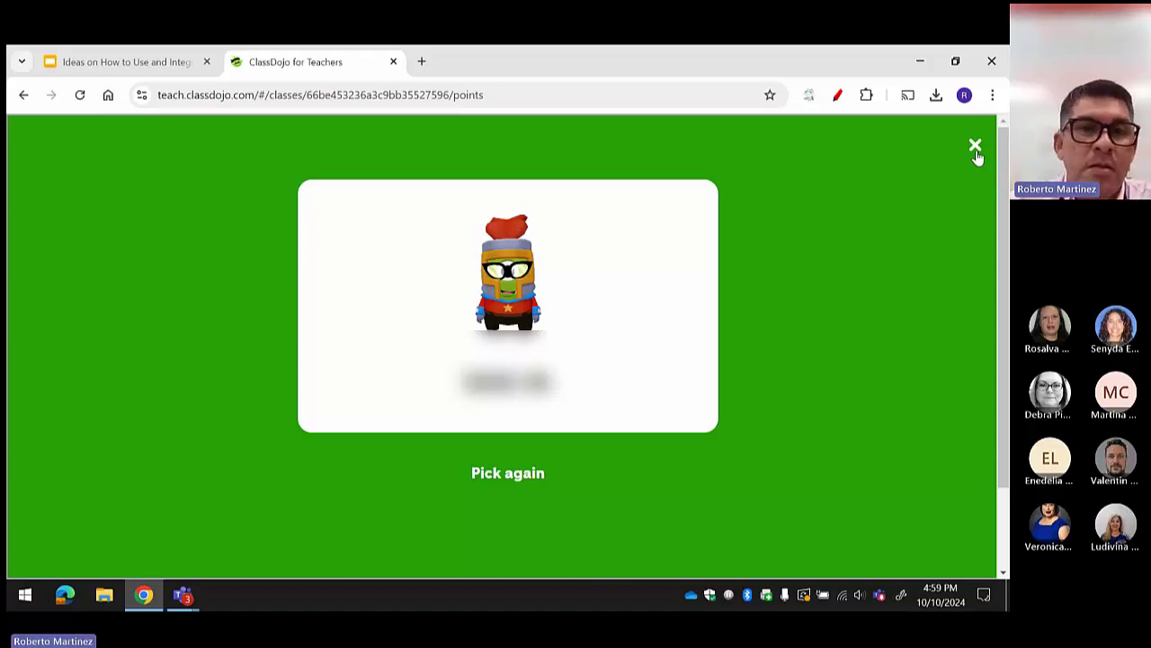
left_click(510, 476)
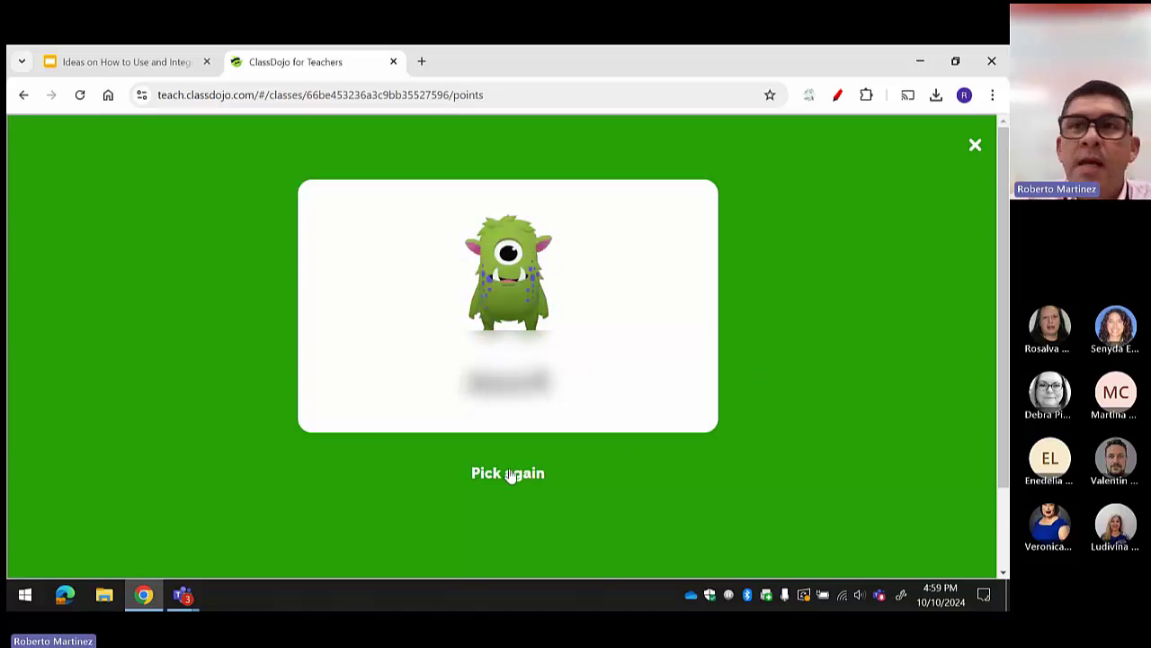
left_click(976, 146)
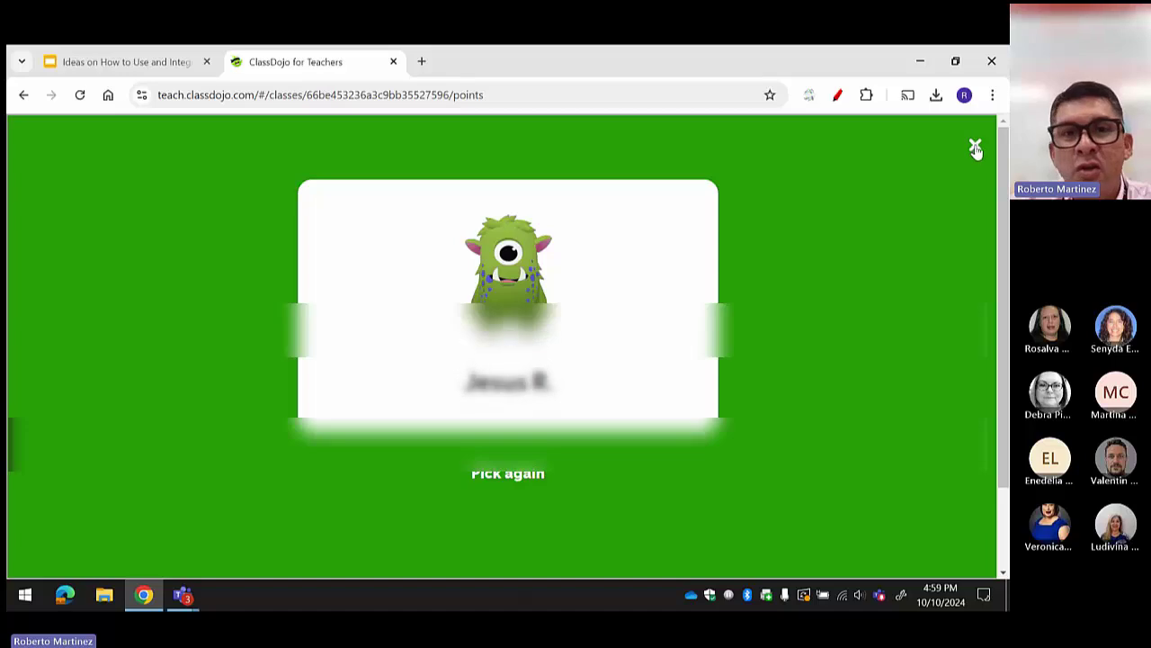
left_click(973, 147)
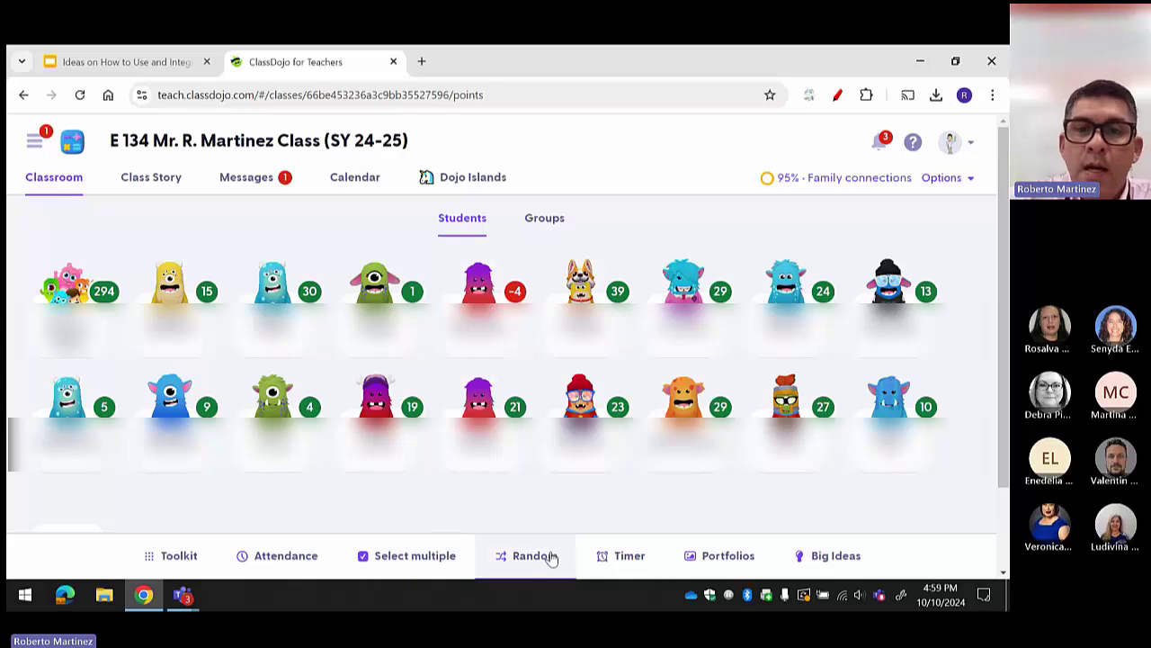
Open the classroom countdown timer and close it without starting it.
left_click(630, 555)
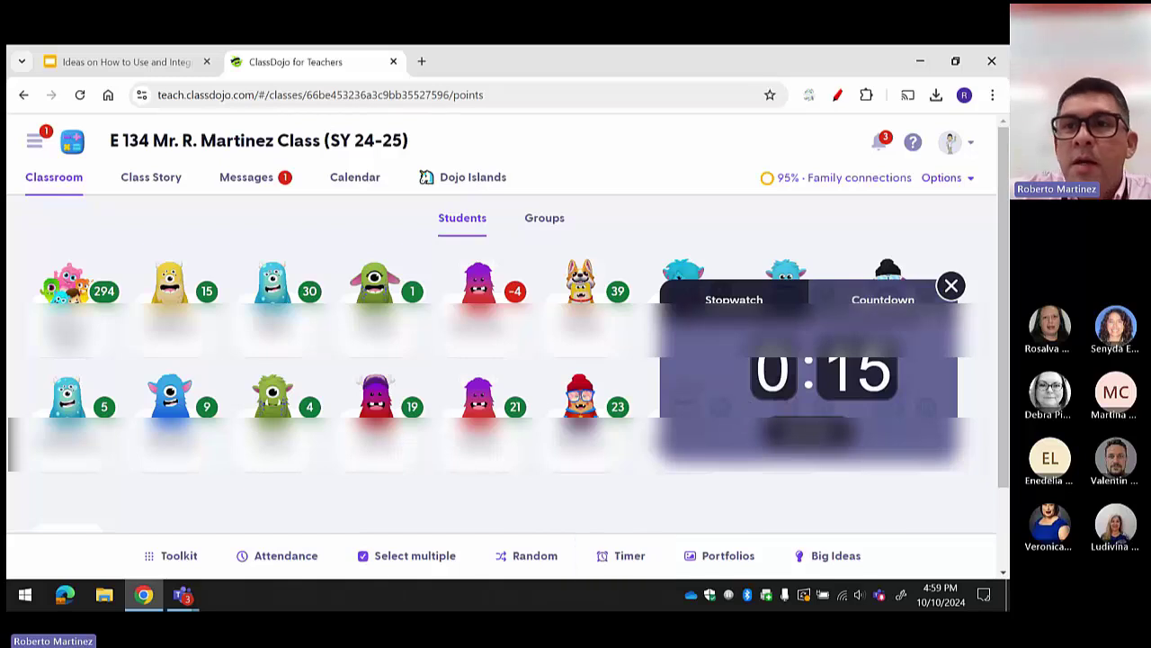
left_click(951, 285)
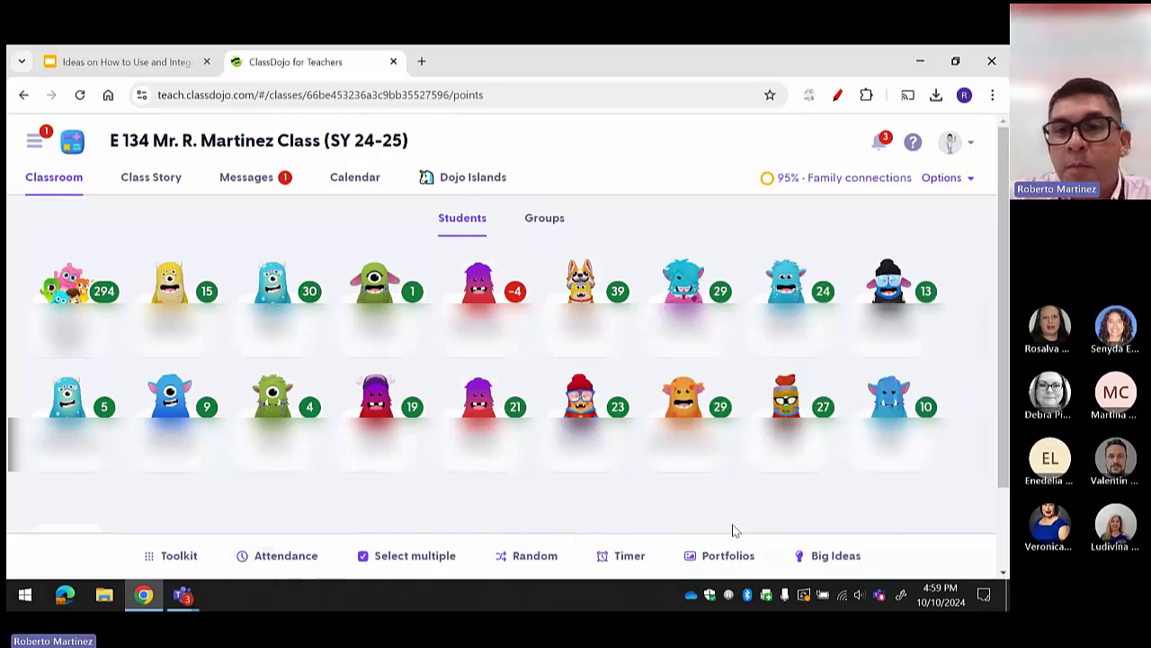
View the class Portfolios page and the Class Story feed, and return to the classroom's student list.
left_click(729, 557)
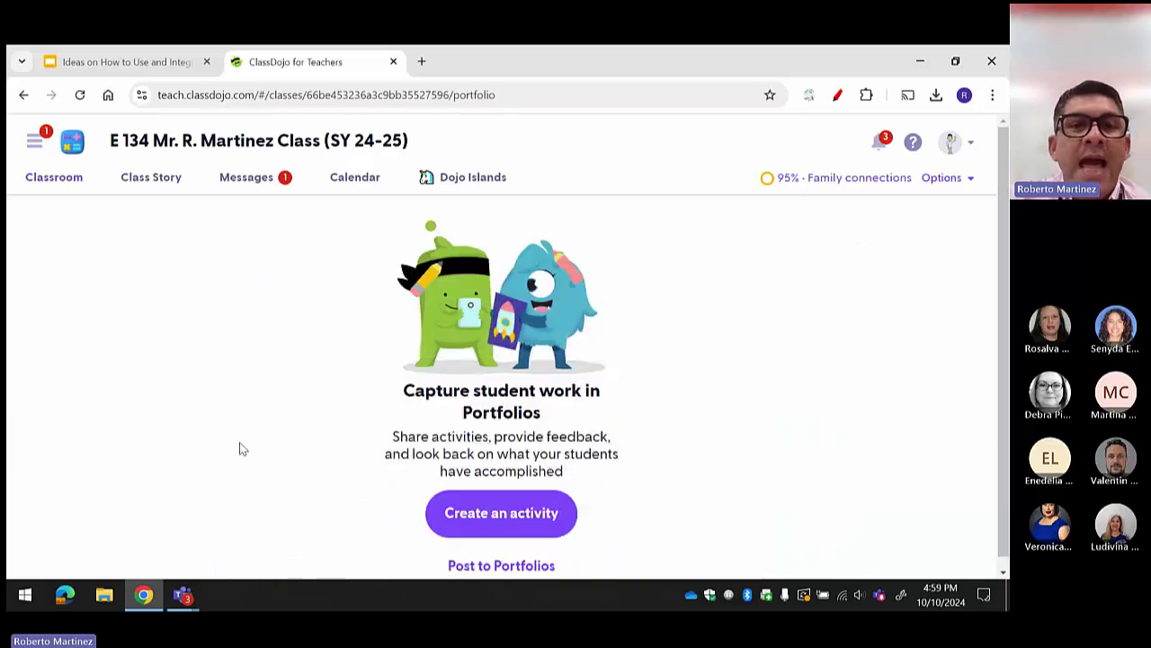
scroll(240, 447, "down", 1)
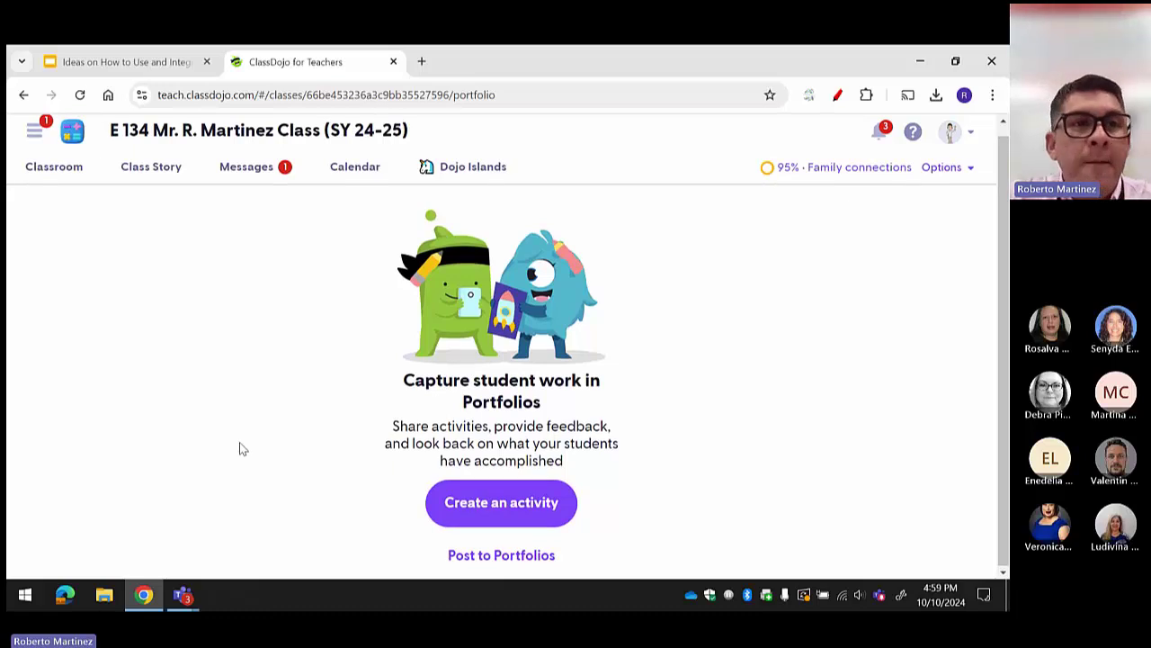
left_click(174, 179)
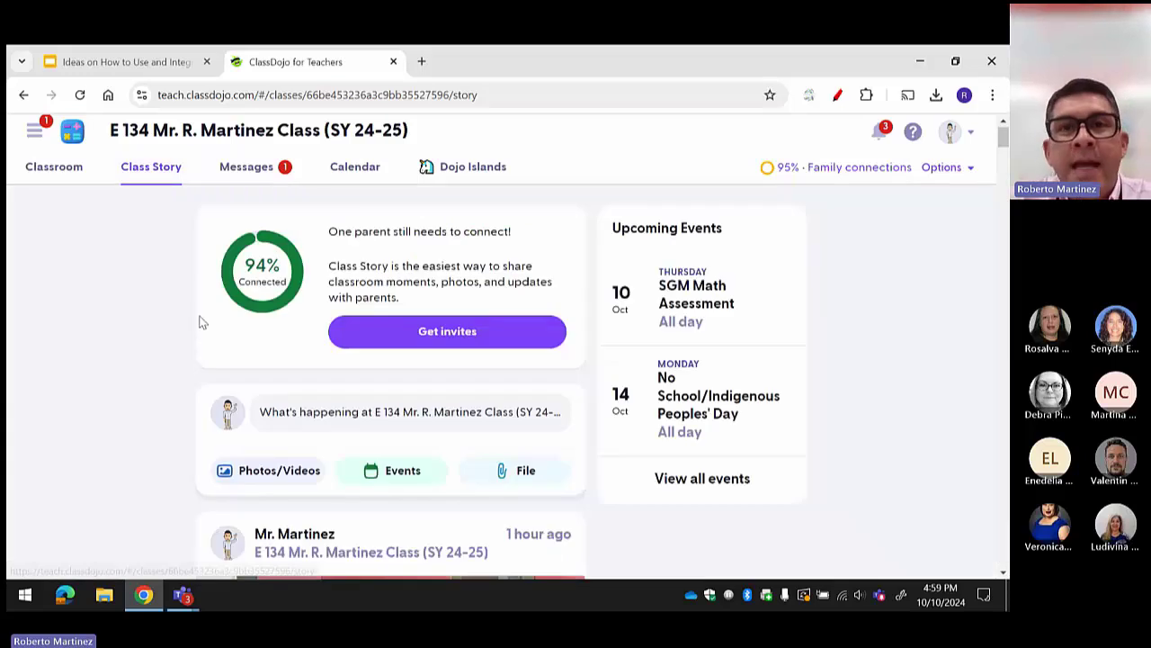
left_click(63, 179)
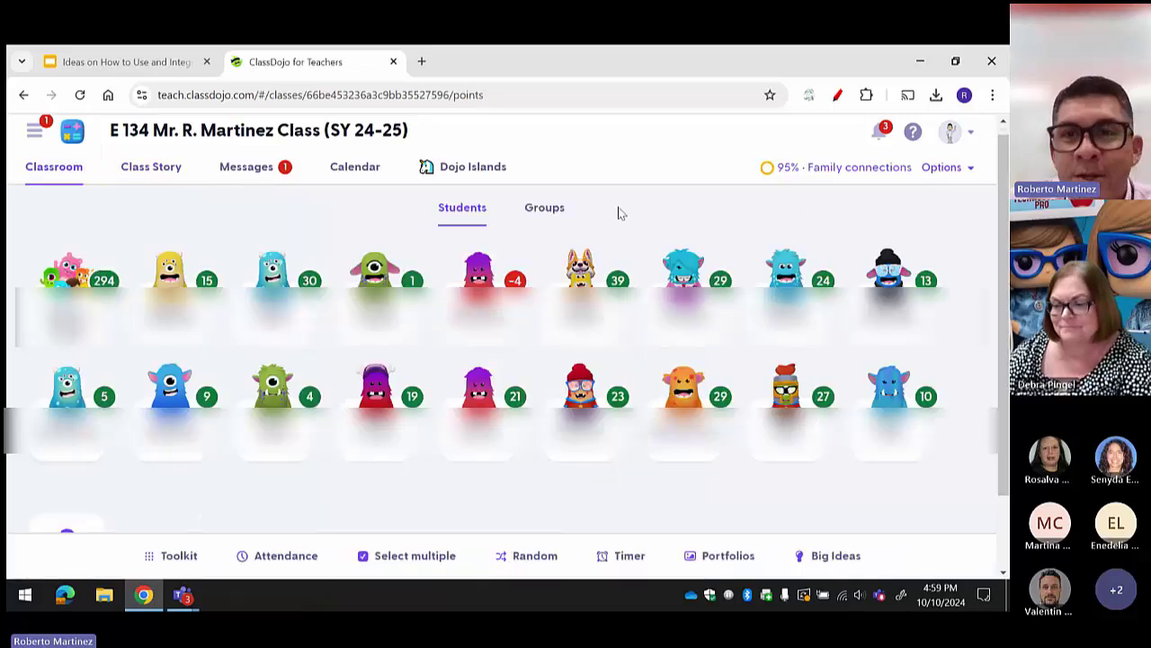